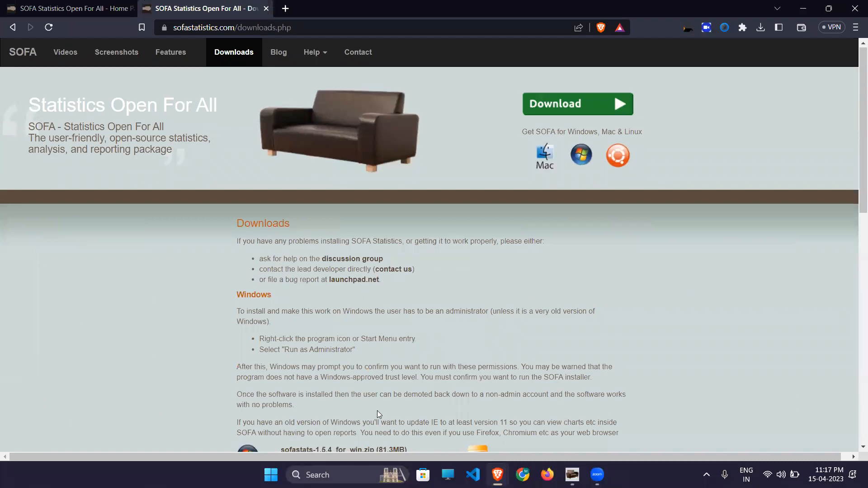
pyautogui.scroll(-4, 379, 415)
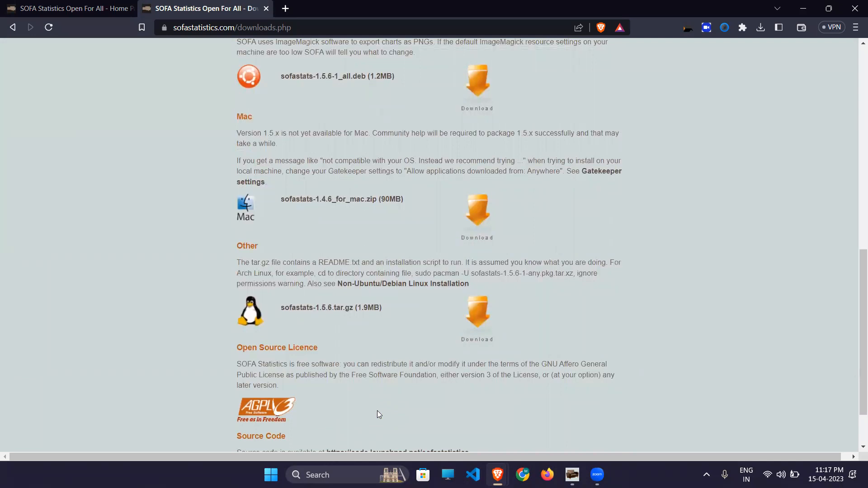
# - Scroll the SOFA Statistics downloads page down and back up, then switch to the SOFA Start window
pyautogui.scroll(10, 378, 413)
pyautogui.scroll(1, 378, 415)
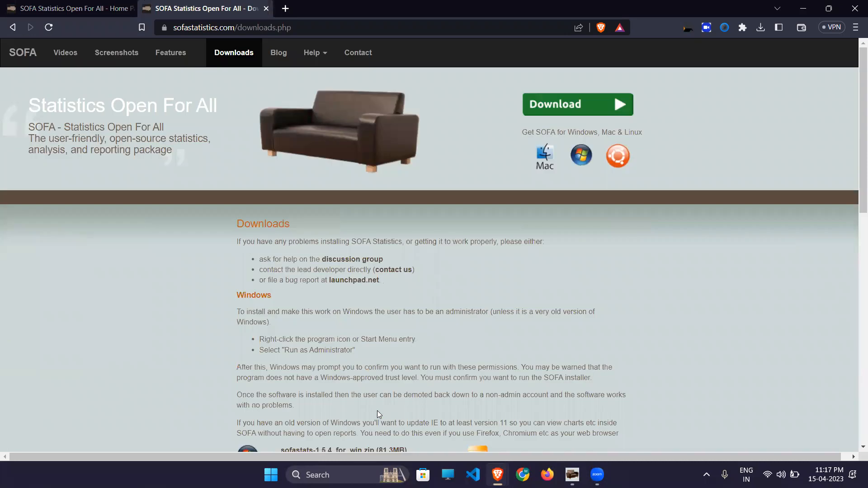
pyautogui.hotkey('alt', 'Tab')
pyautogui.hotkey('alt', 'Tab')
pyautogui.hotkey('alt', 'Tab')
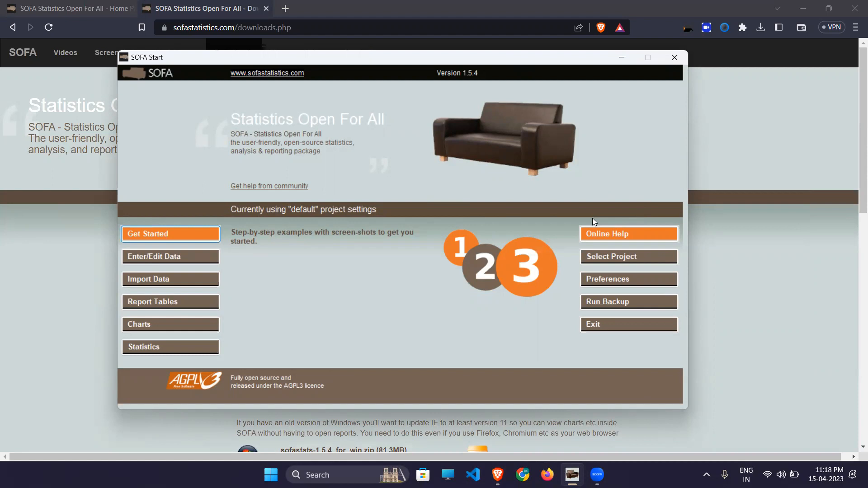
pyautogui.click(612, 257)
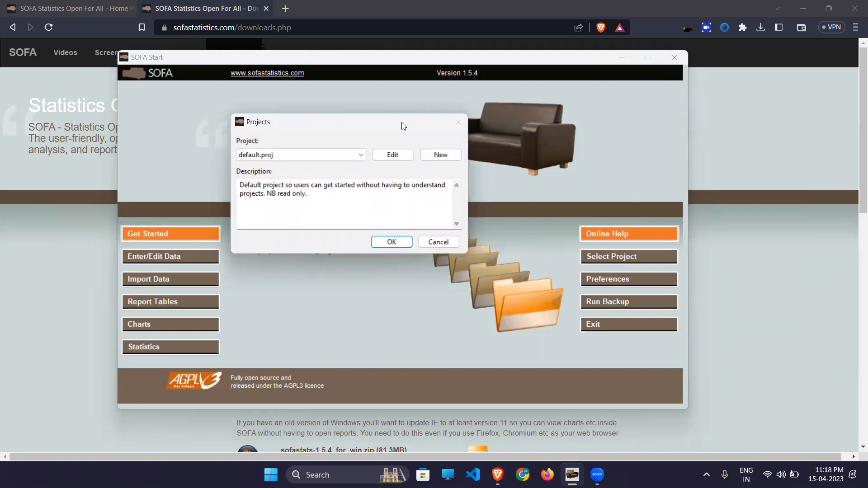
pyautogui.click(433, 151)
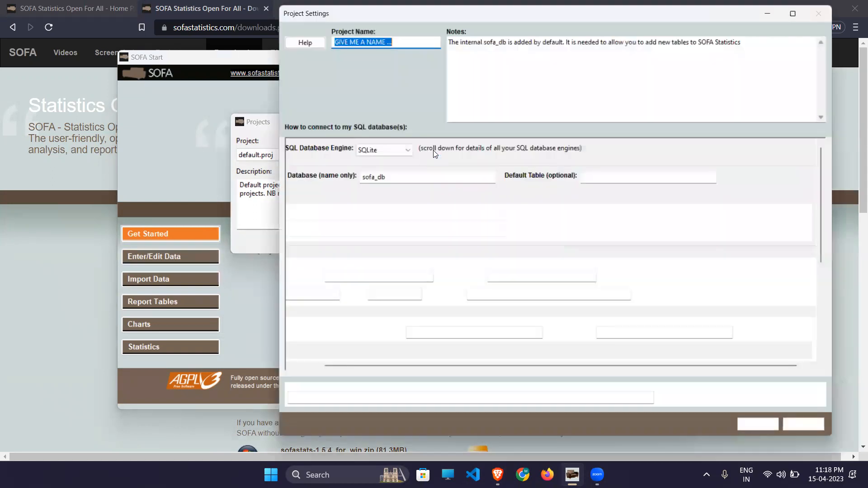
pyautogui.click(386, 151)
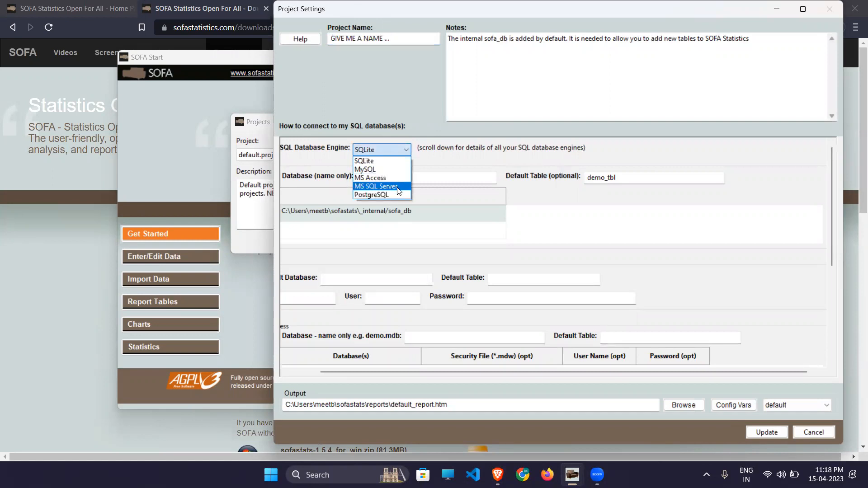
pyautogui.click(555, 182)
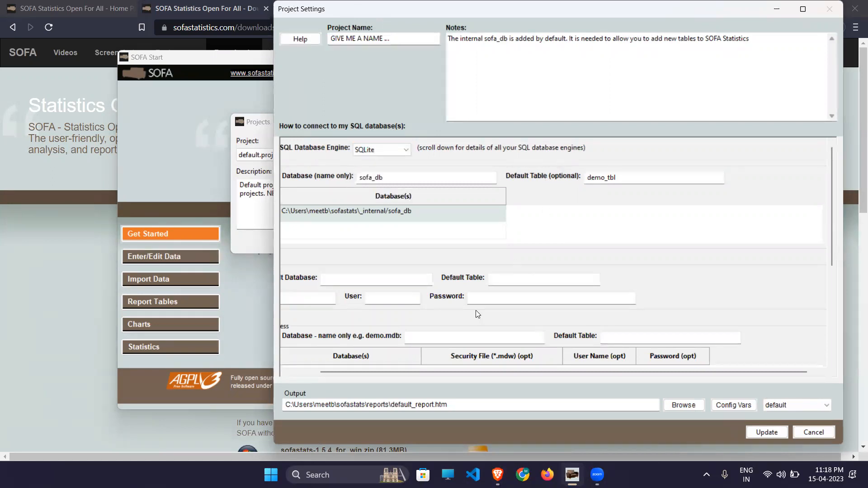
pyautogui.scroll(-1, 476, 310)
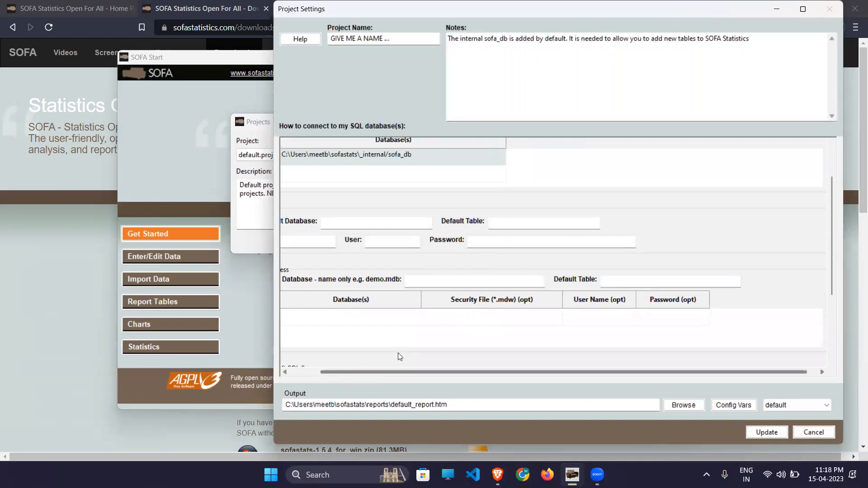
pyautogui.click(813, 432)
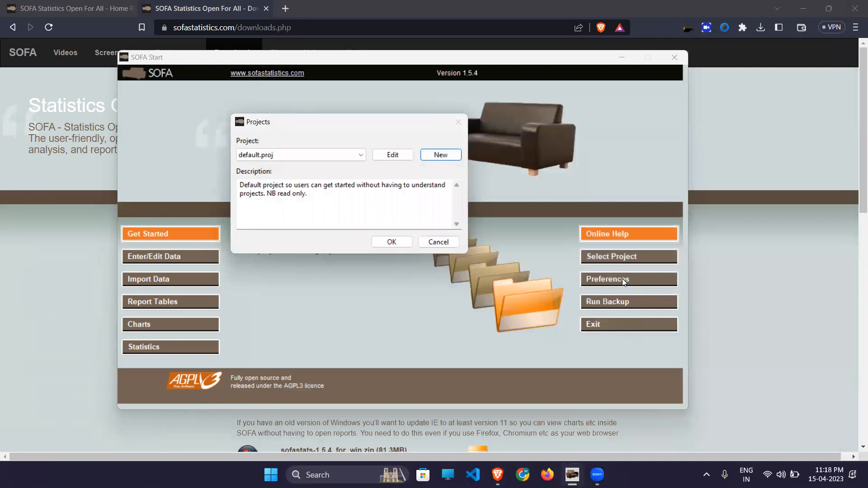
pyautogui.click(438, 242)
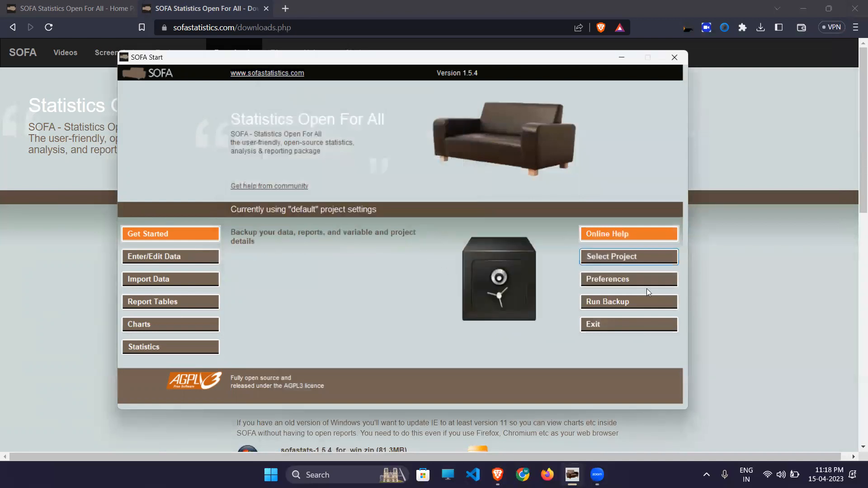
# - Check Preferences without applying changes, then review the available databases in Enter/Edit Data
pyautogui.click(619, 279)
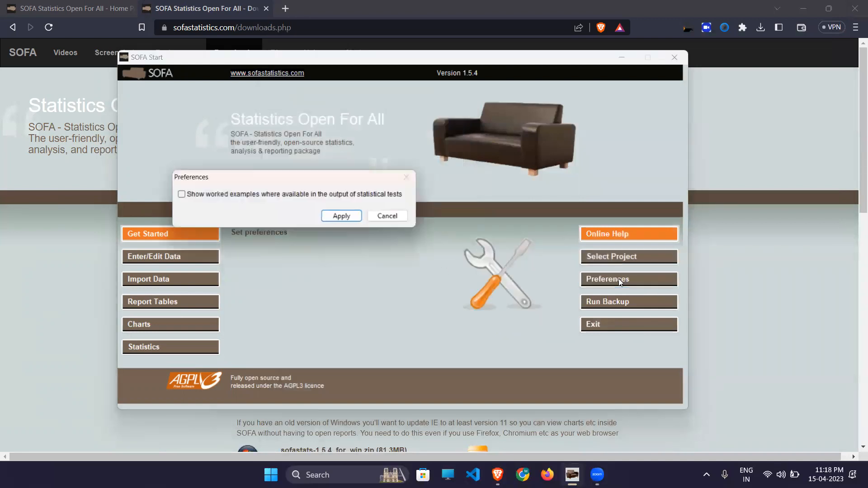
pyautogui.click(394, 220)
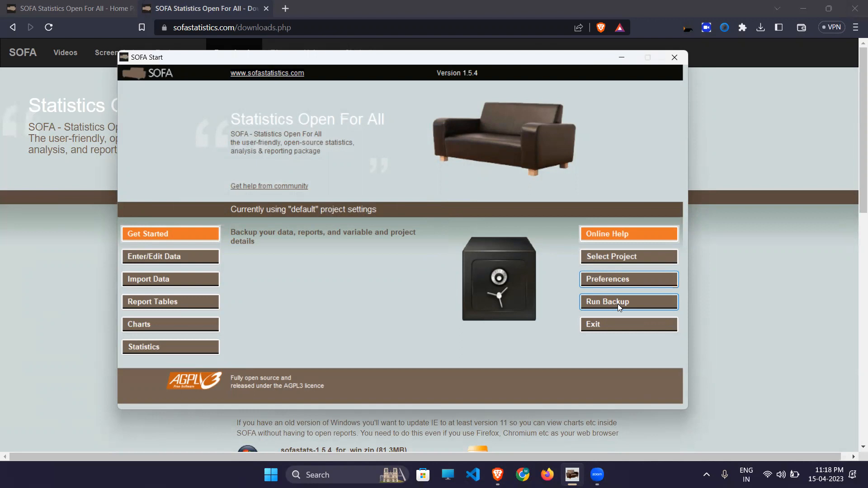
pyautogui.click(183, 254)
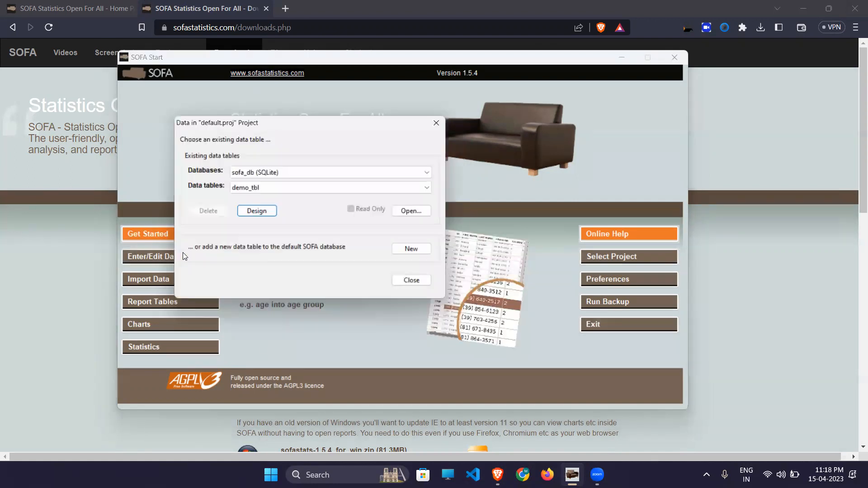
pyautogui.click(305, 175)
pyautogui.click(305, 175)
# - Review the data tables, keeping demo_tbl, then start a new table and edit its second field's name
pyautogui.click(297, 188)
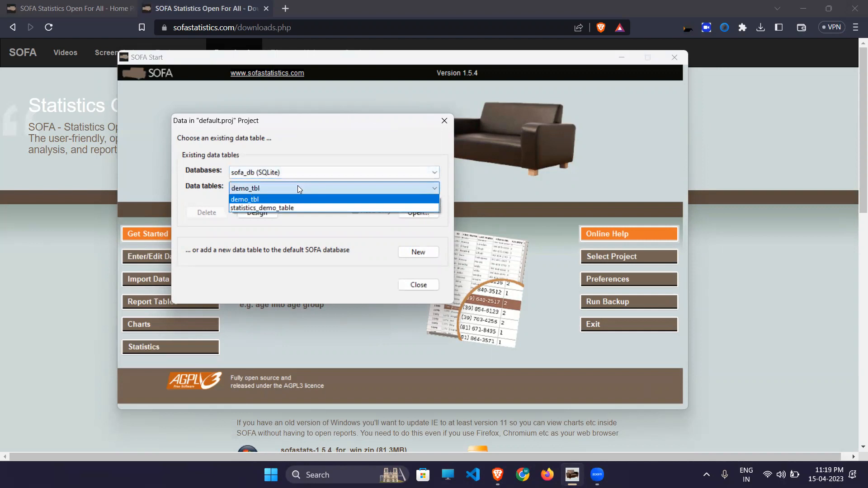
pyautogui.click(320, 234)
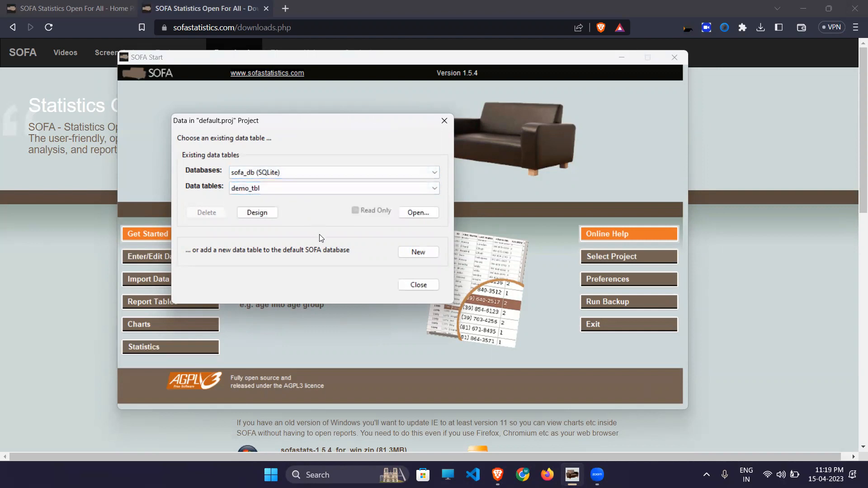
pyautogui.click(418, 252)
pyautogui.doubleClick(256, 283)
# - Rename var001 to name as a Text field and add a Numeric age field
pyautogui.write('name')
pyautogui.click(321, 287)
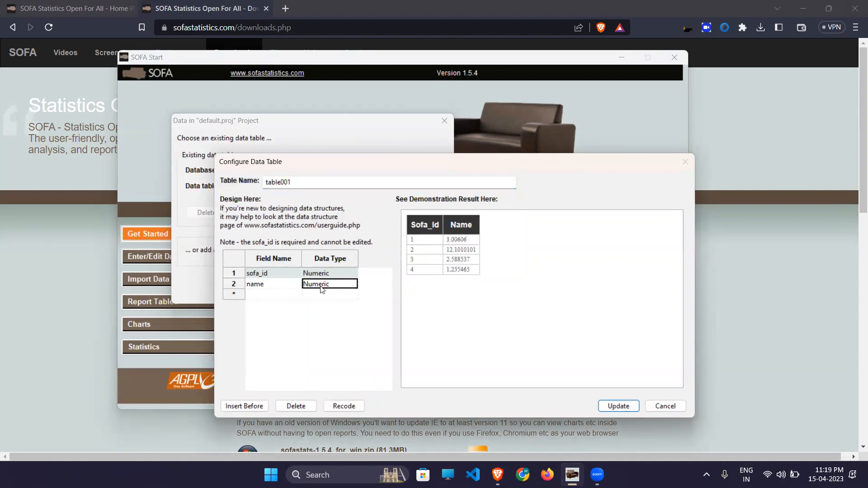
pyautogui.click(321, 287)
pyautogui.scroll(-1, 320, 287)
pyautogui.click(269, 294)
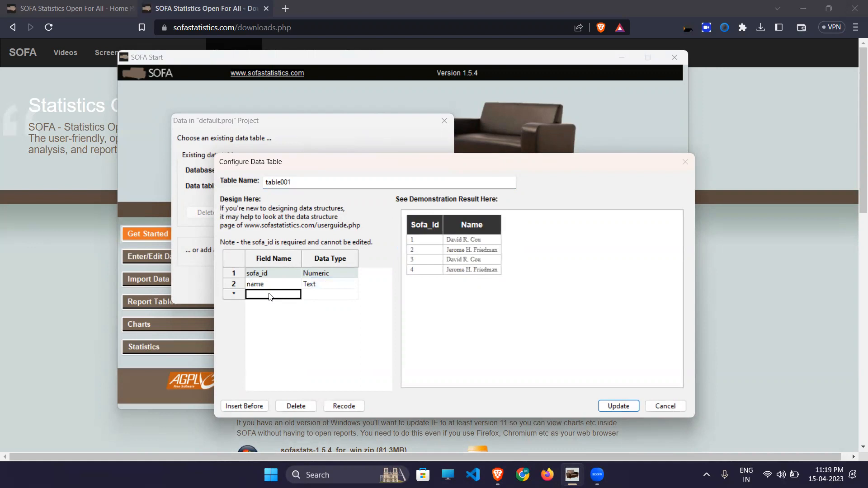
pyautogui.write('age')
pyautogui.click(325, 297)
pyautogui.click(325, 297)
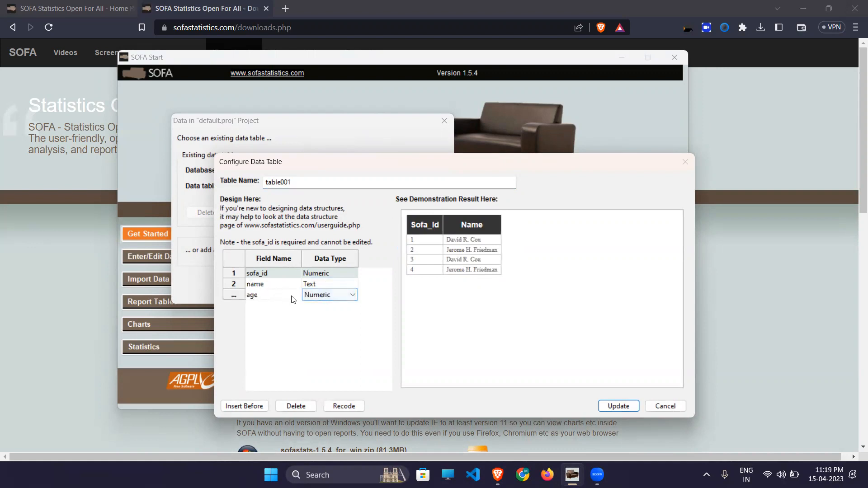
pyautogui.press('Return')
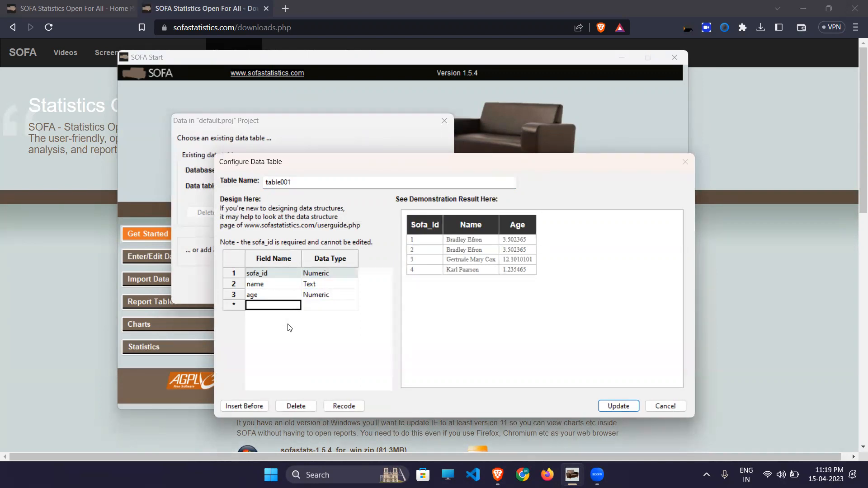
# - Add a dob field with the Date data type
pyautogui.write('dob')
pyautogui.press('Tab')
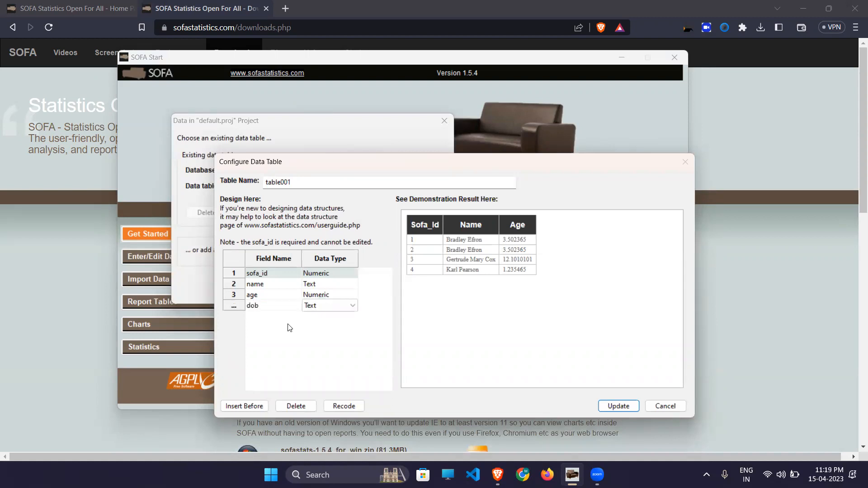
pyautogui.scroll(-1, 321, 303)
pyautogui.click(328, 306)
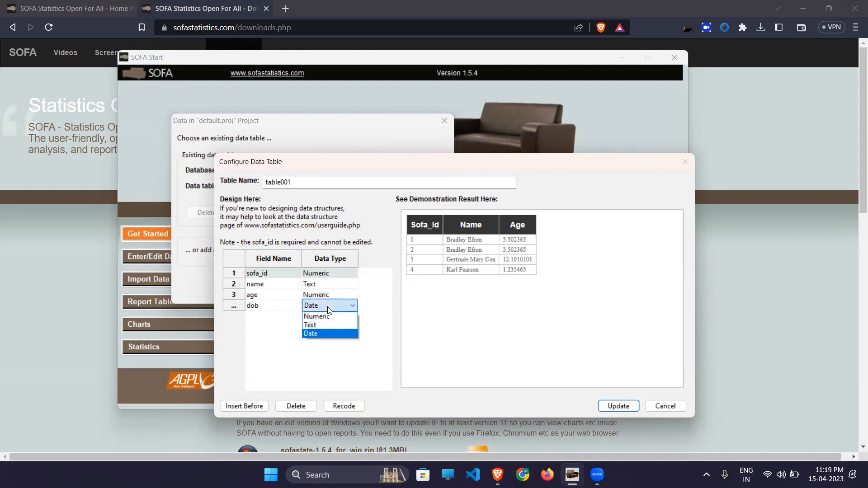
pyautogui.click(372, 365)
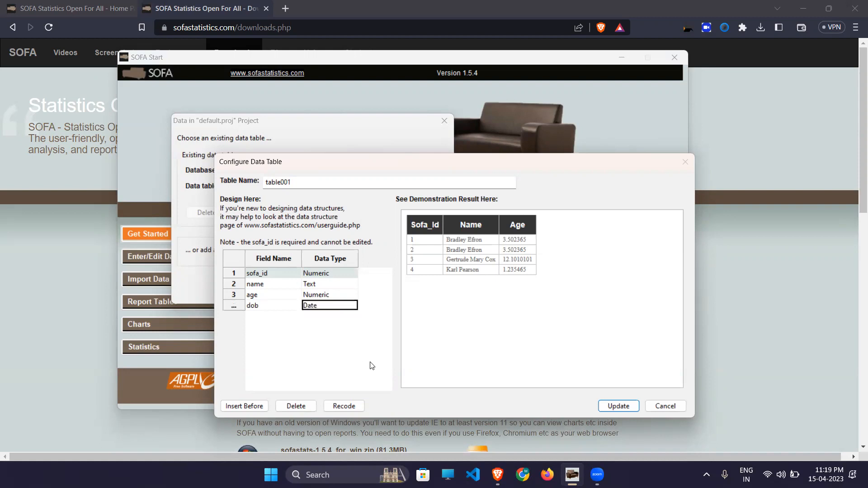
# - Rename the table from table001 to demo
pyautogui.click(328, 187)
pyautogui.doubleClick(328, 187)
pyautogui.write('demo')
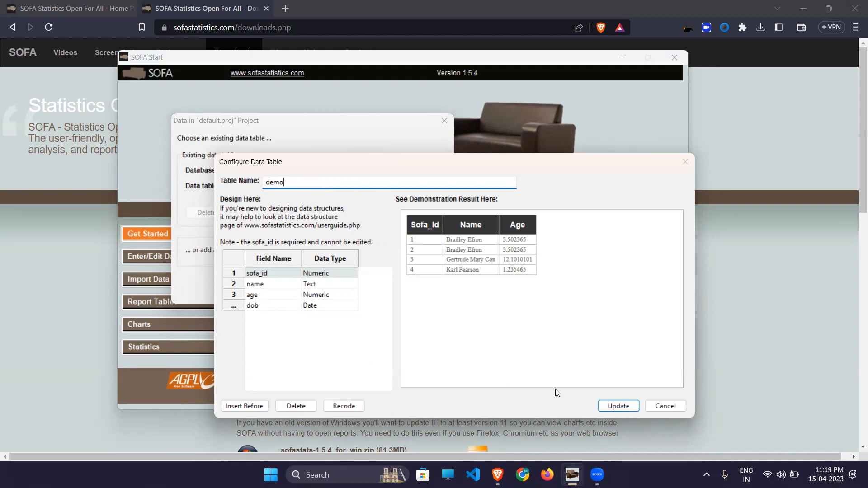
pyautogui.click(230, 285)
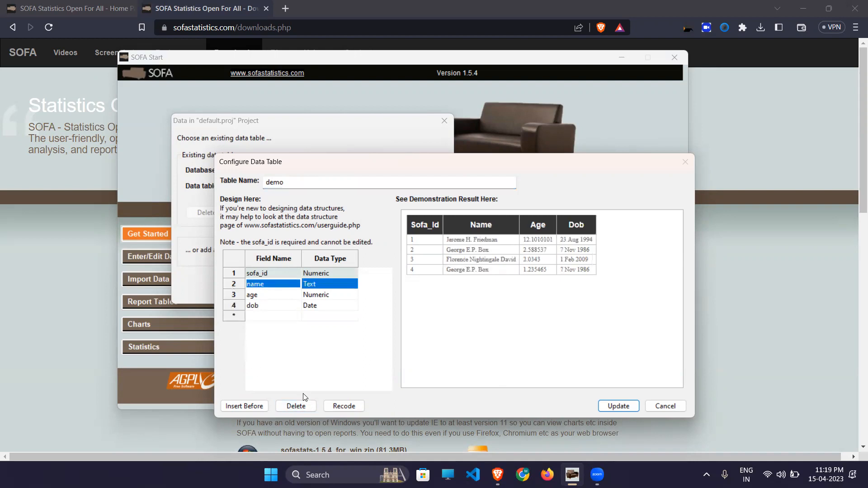
# - Add and then delete an unwanted field d, and save the demo table to the database
pyautogui.click(261, 316)
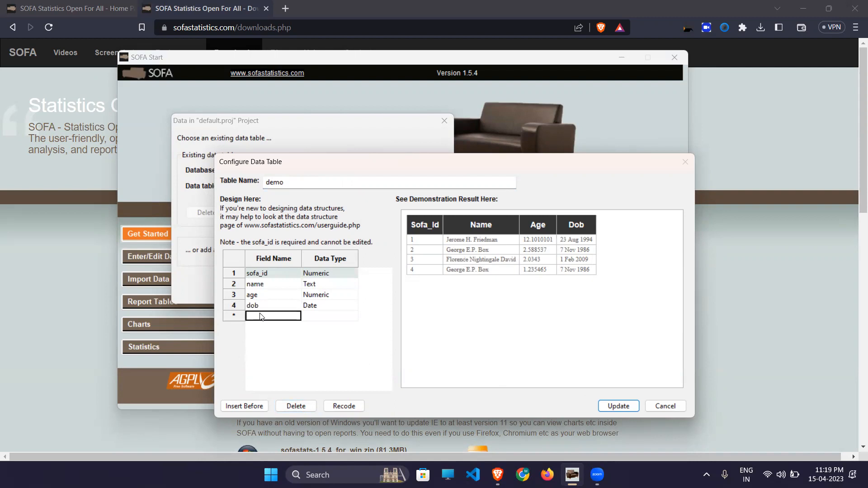
pyautogui.write('d')
pyautogui.click(317, 316)
pyautogui.click(301, 351)
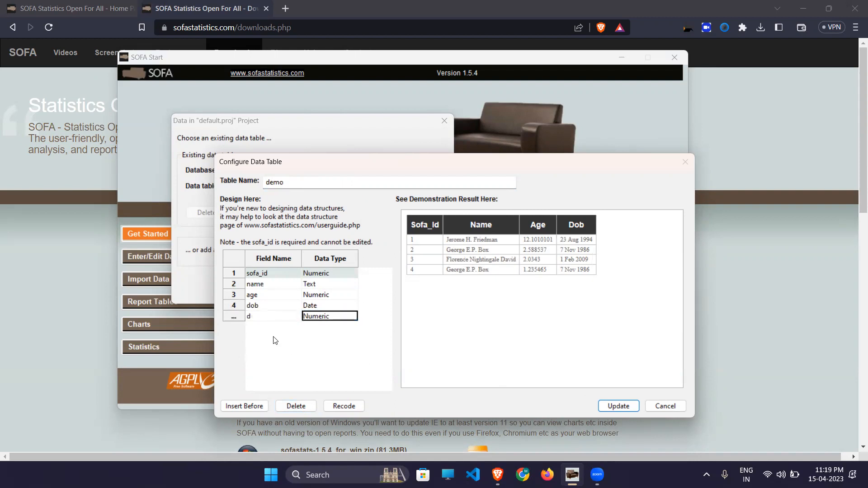
pyautogui.press('Tab')
pyautogui.click(235, 316)
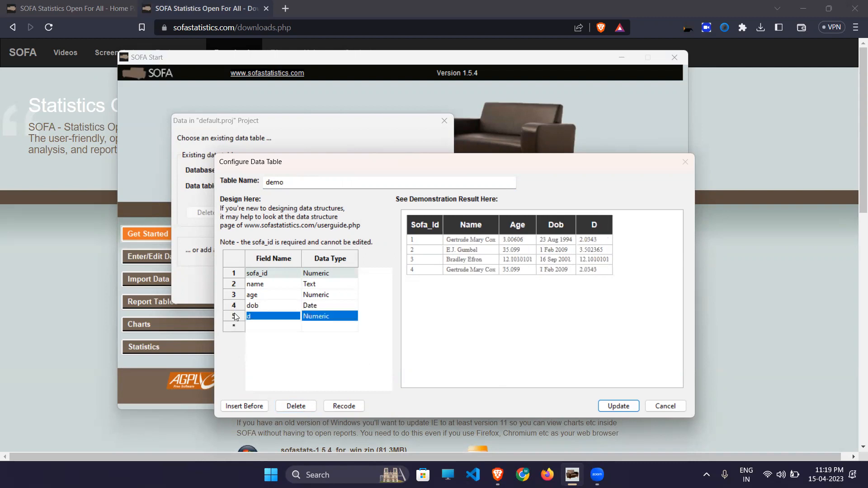
pyautogui.click(291, 406)
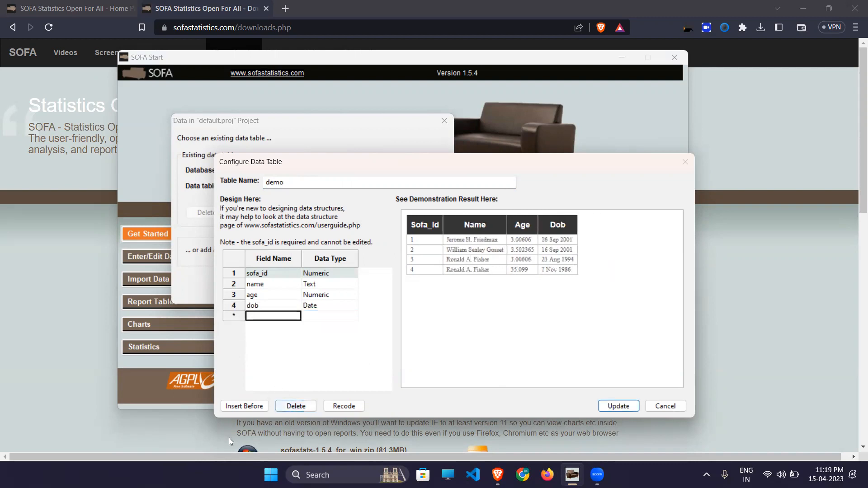
pyautogui.click(232, 296)
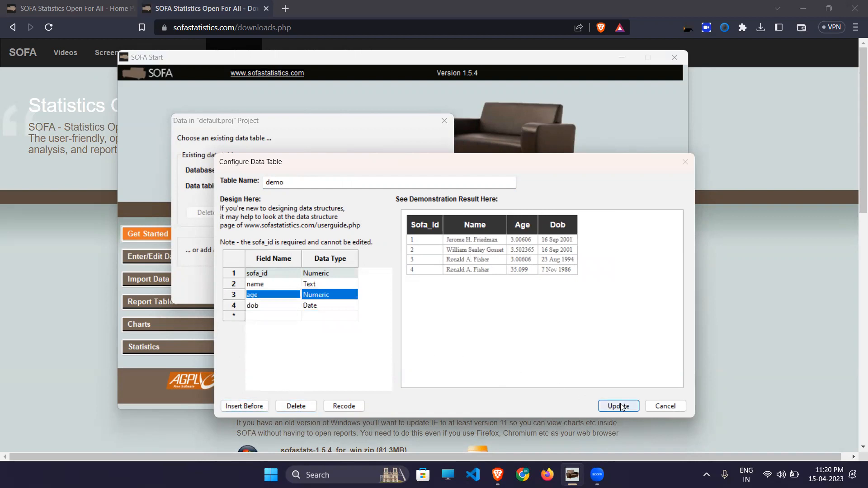
pyautogui.click(607, 407)
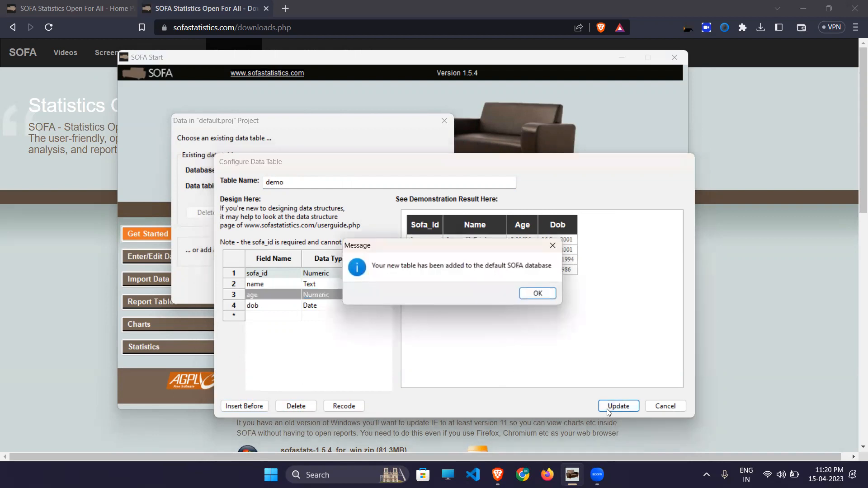
# - Open the new demo table and enter a person's name and age 21
pyautogui.click(538, 294)
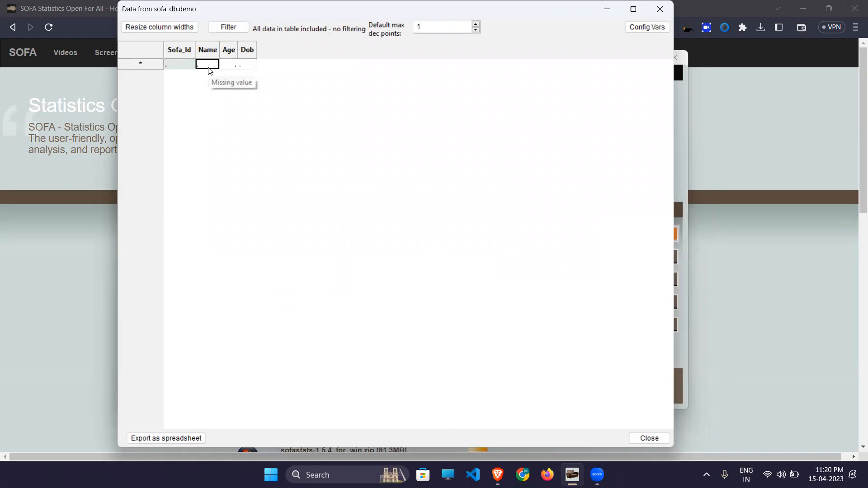
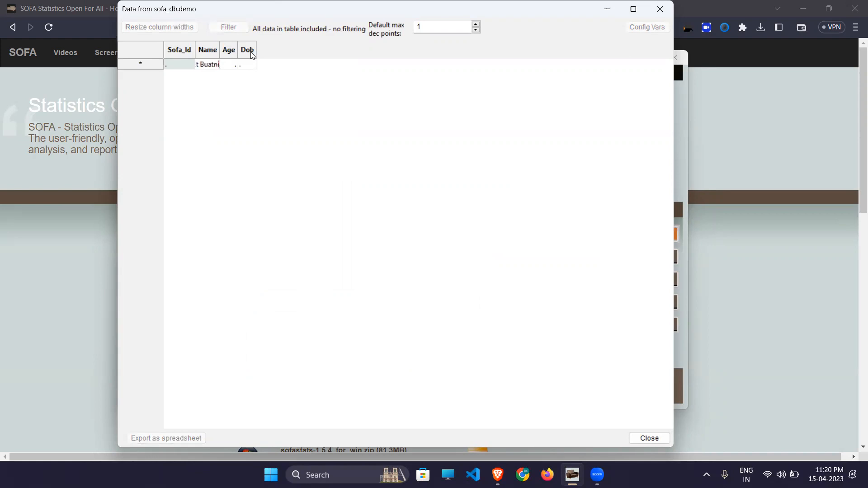
pyautogui.press('Tab')
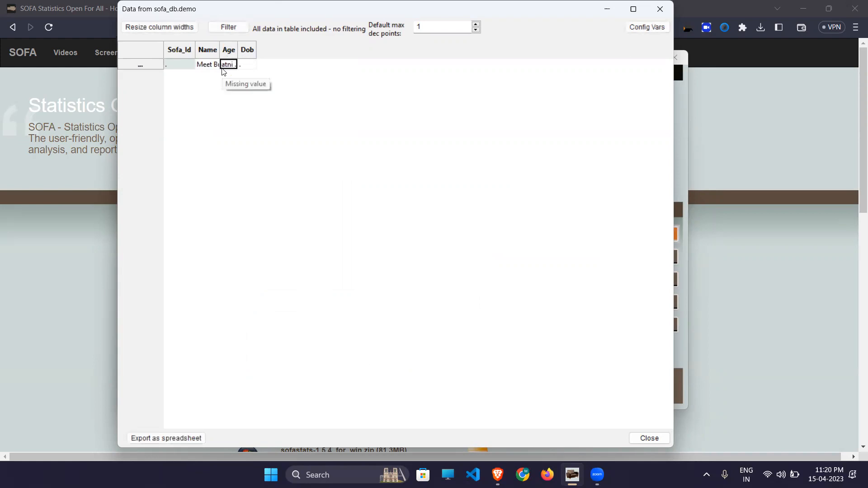
pyautogui.write('21')
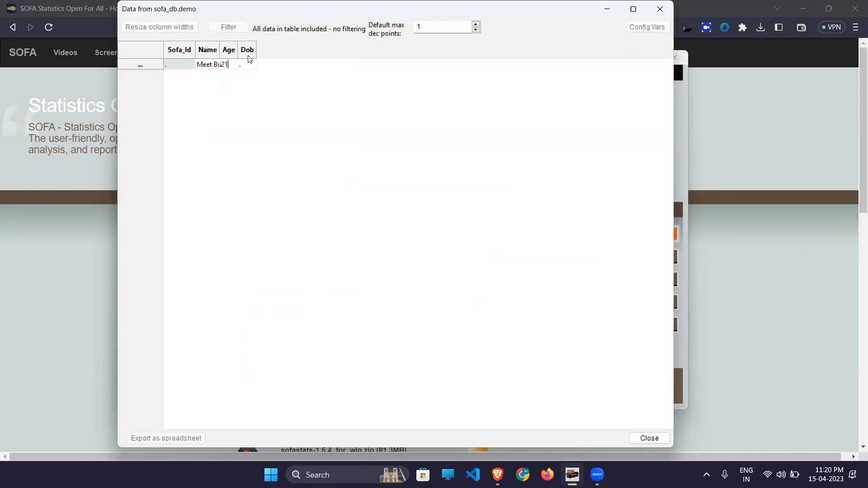
pyautogui.press('Tab')
pyautogui.write('2711')
pyautogui.press('BackSpace')
pyautogui.press('BackSpace')
pyautogui.write('/112')
pyautogui.press('BackSpace')
pyautogui.write('/')
pyautogui.write('2002')
pyautogui.press('Return')
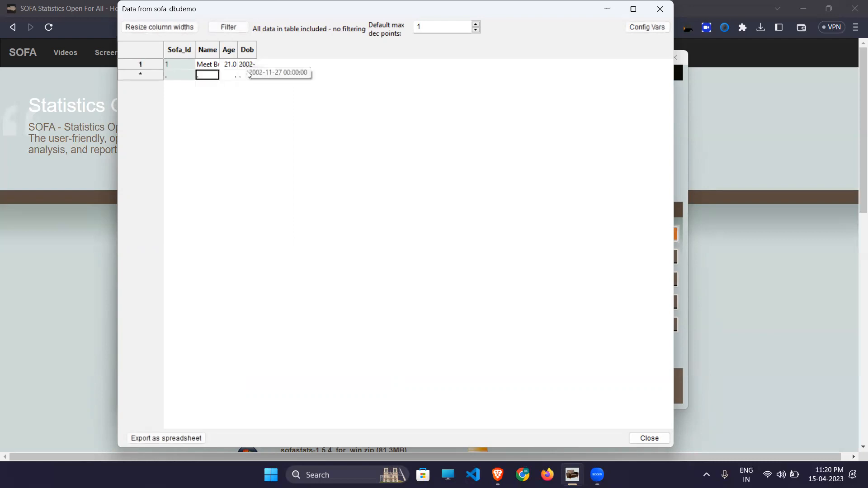
pyautogui.click(171, 27)
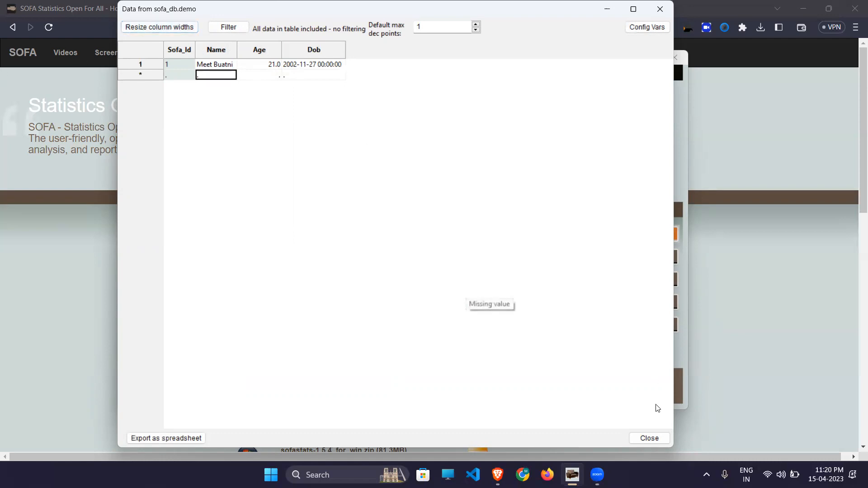
pyautogui.click(650, 438)
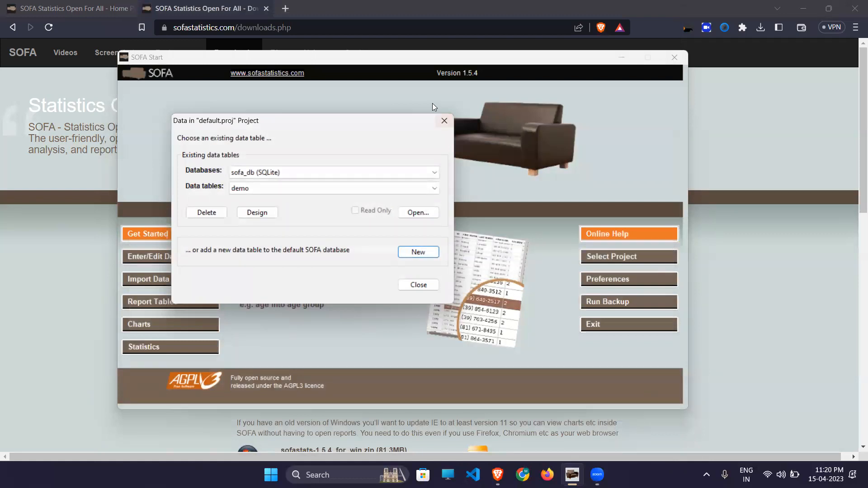
# - Reopen the data tables, choose demo and view its field design
pyautogui.click(419, 289)
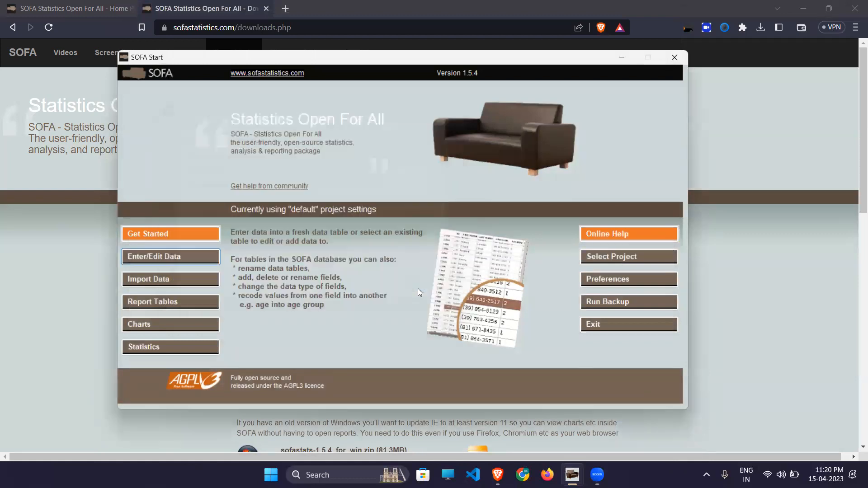
pyautogui.click(176, 256)
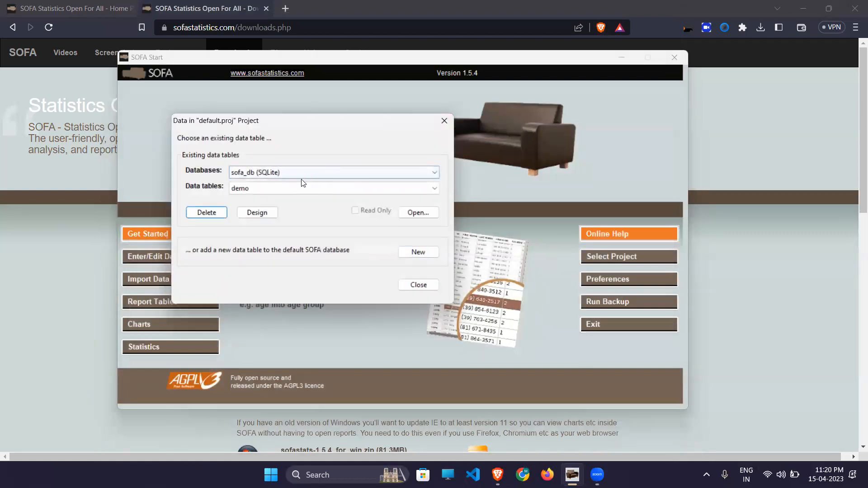
pyautogui.click(267, 185)
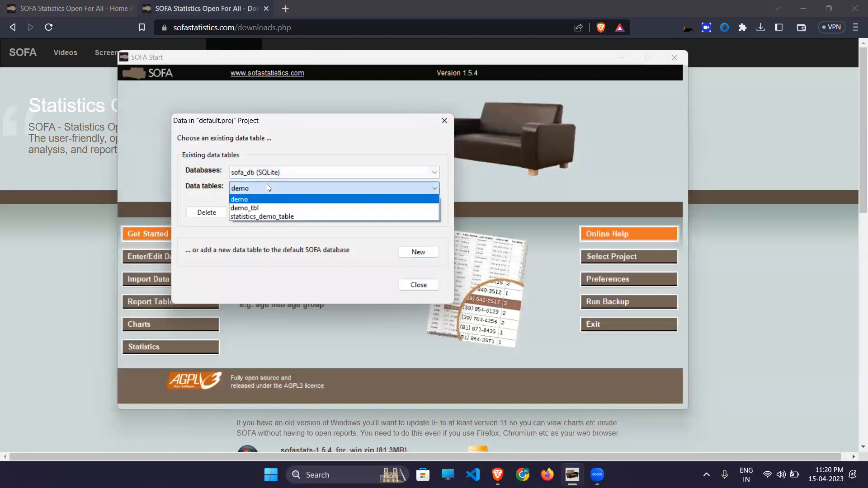
pyautogui.click(252, 204)
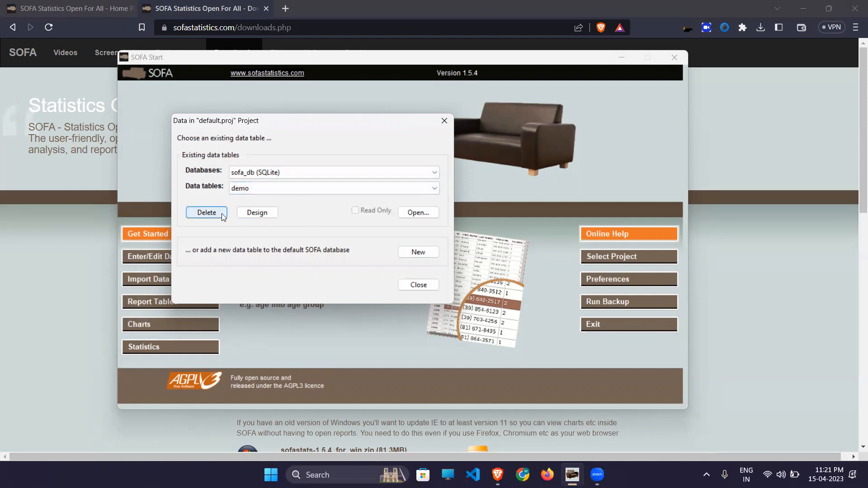
pyautogui.click(257, 213)
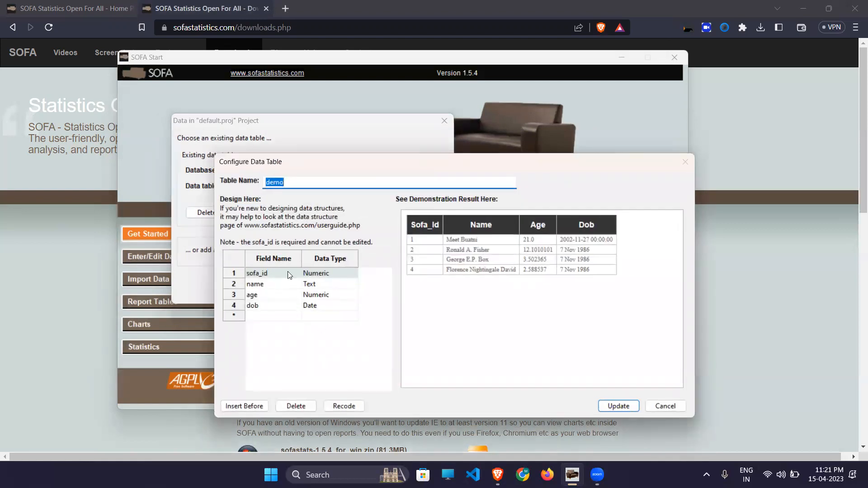
# - Cancel the demo table's design unchanged and close the data-table chooser
pyautogui.click(654, 406)
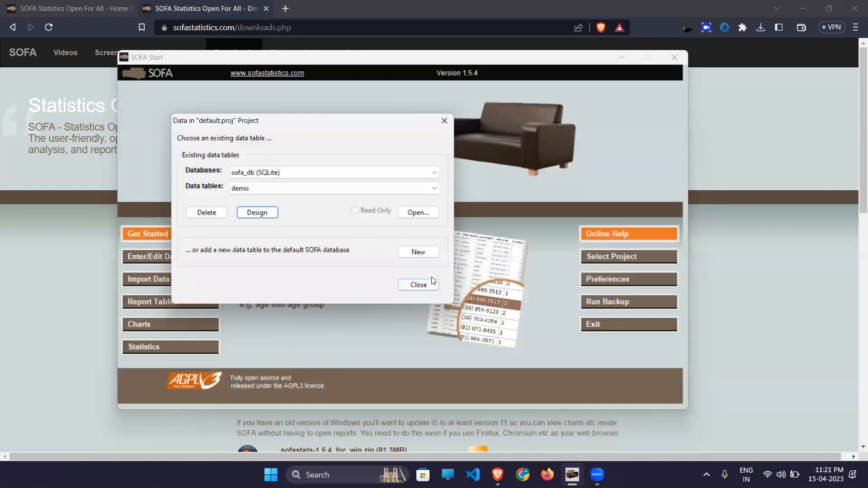
pyautogui.click(426, 284)
# - Choose Student survey data.xlsx for import and shorten the table name to Student_survey
pyautogui.click(170, 280)
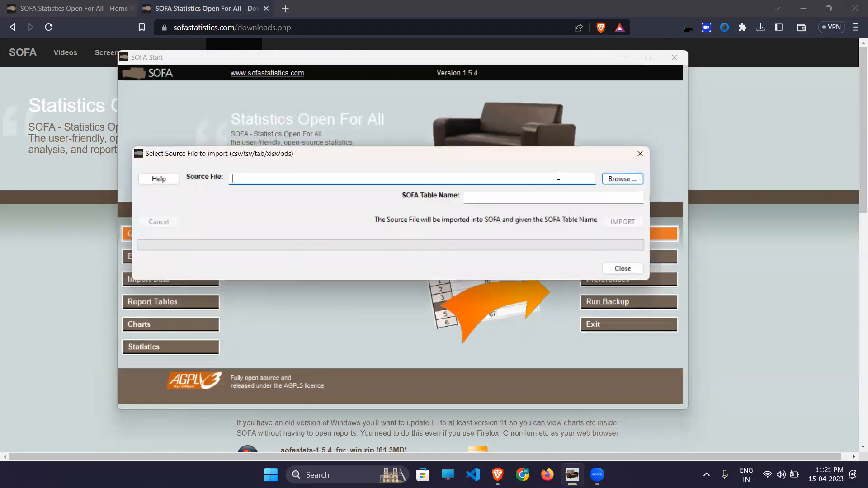
pyautogui.click(623, 178)
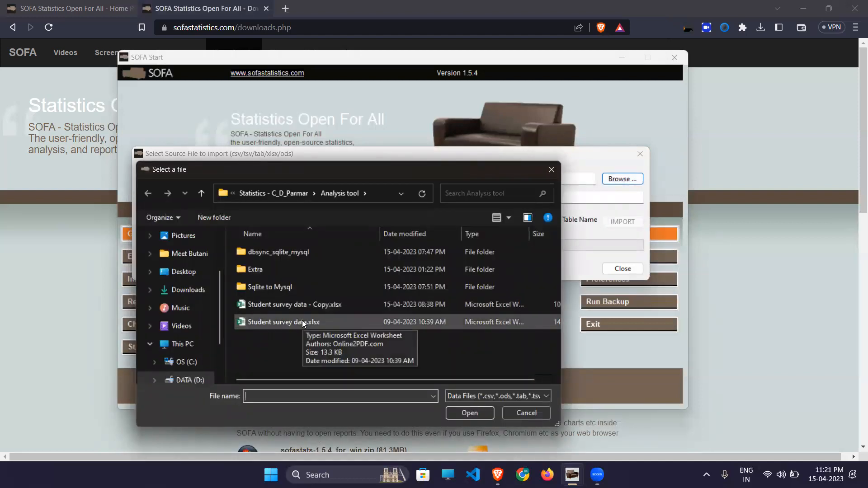
pyautogui.click(302, 322)
pyautogui.click(467, 412)
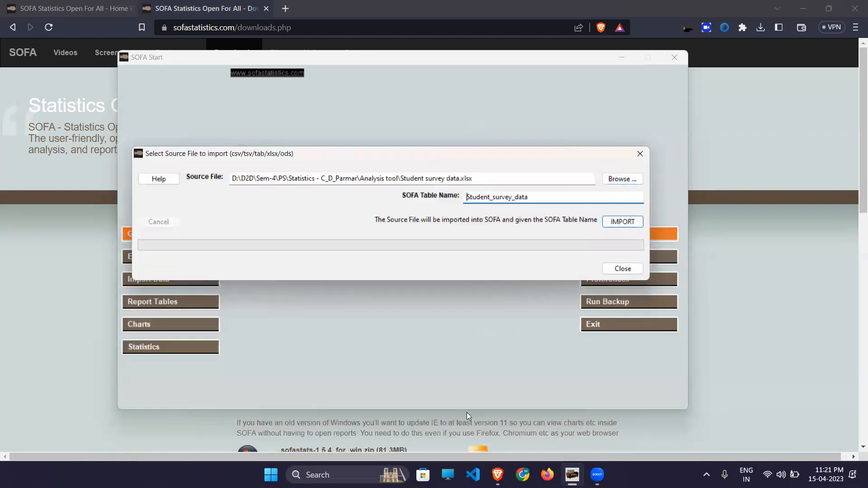
pyautogui.moveTo(543, 201); pyautogui.dragTo(511, 202)
pyautogui.press('BackSpace')
# - Import the spreadsheet with its first row as headers and close the import dialog
pyautogui.click(616, 223)
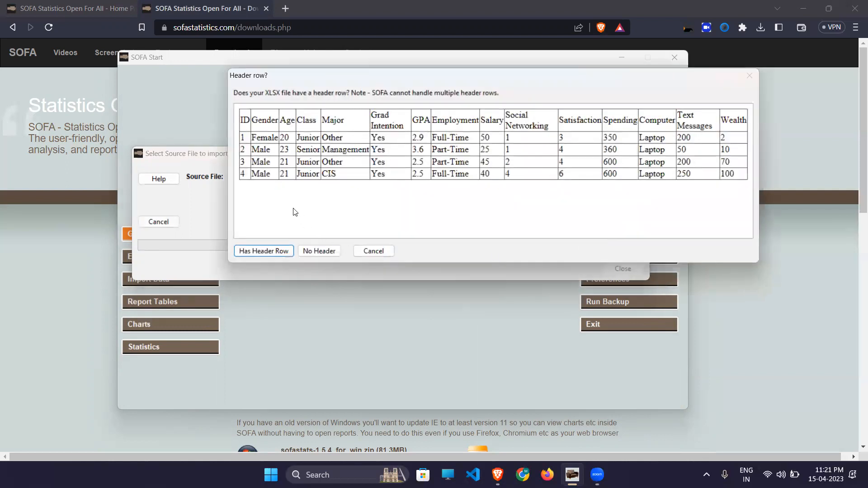
pyautogui.click(274, 252)
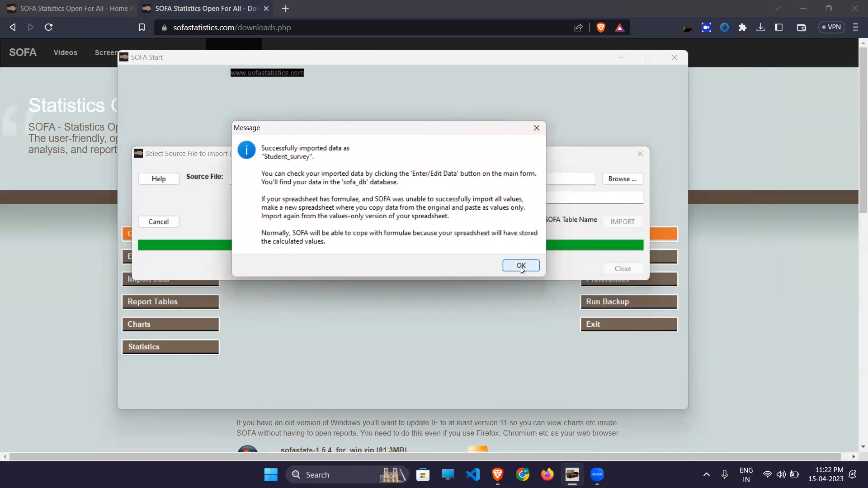
pyautogui.click(521, 266)
pyautogui.click(622, 269)
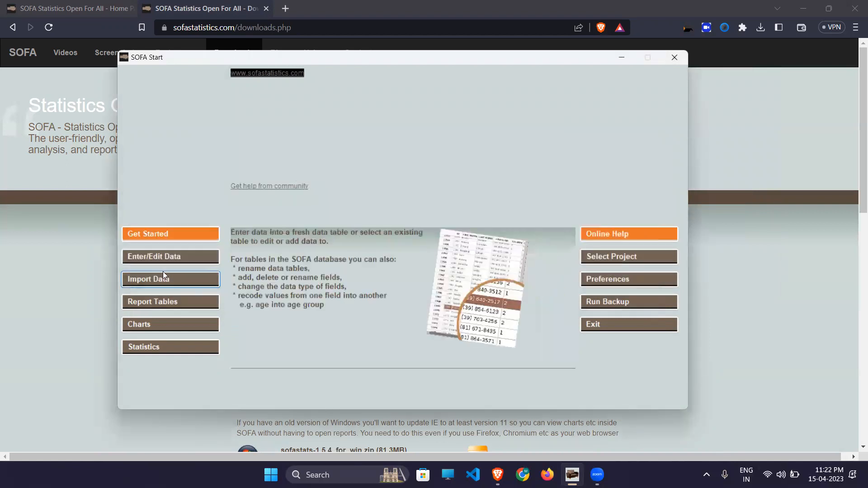
# - Open the Student_survey table's data grid and bring up its Filter dialog
pyautogui.click(176, 257)
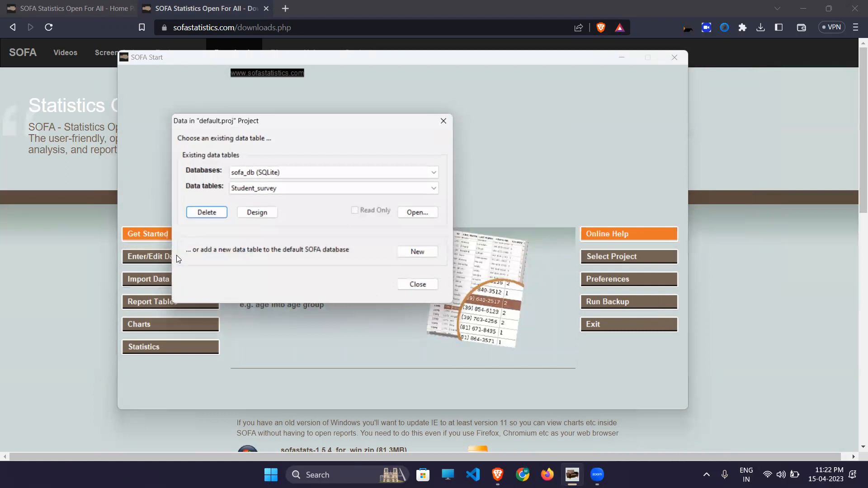
pyautogui.click(272, 187)
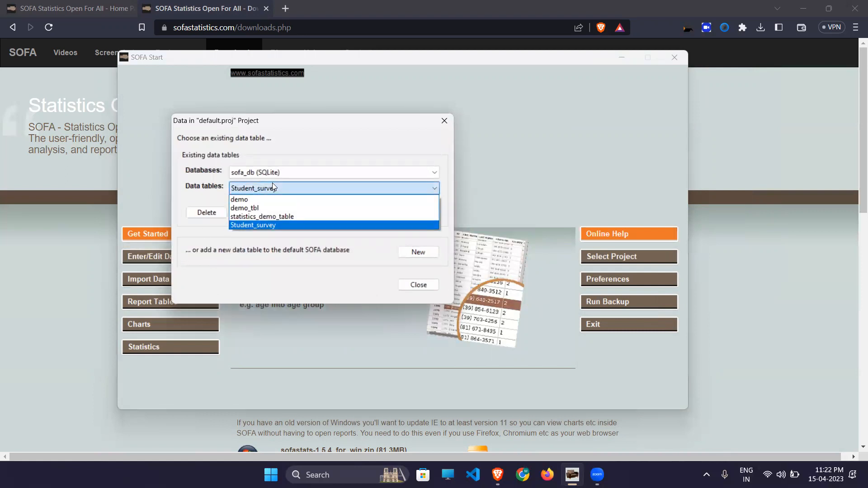
pyautogui.click(272, 187)
pyautogui.click(417, 216)
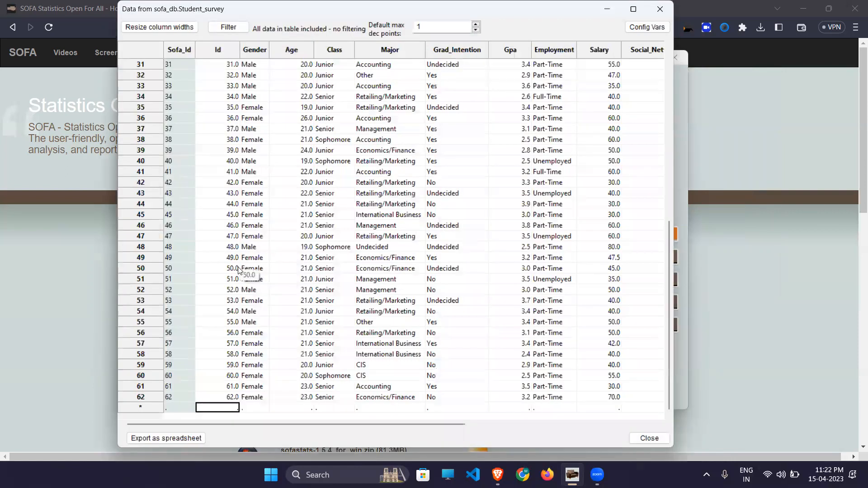
pyautogui.scroll(10, 562, 252)
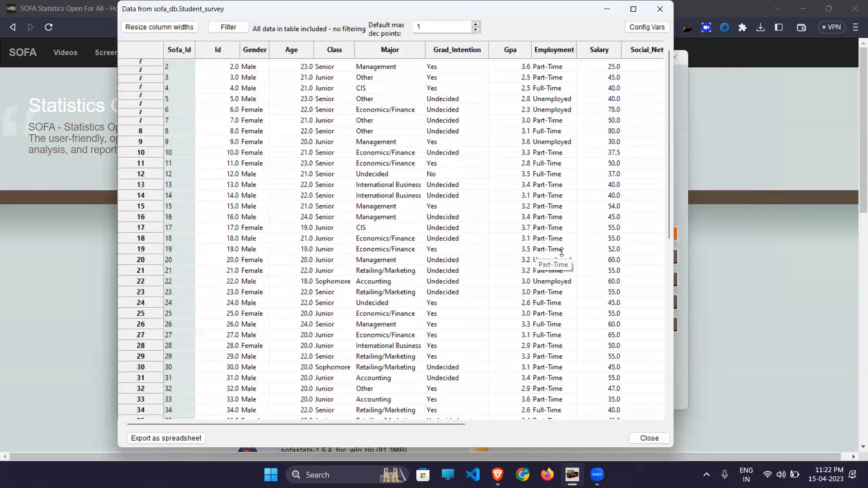
pyautogui.scroll(-10, 561, 252)
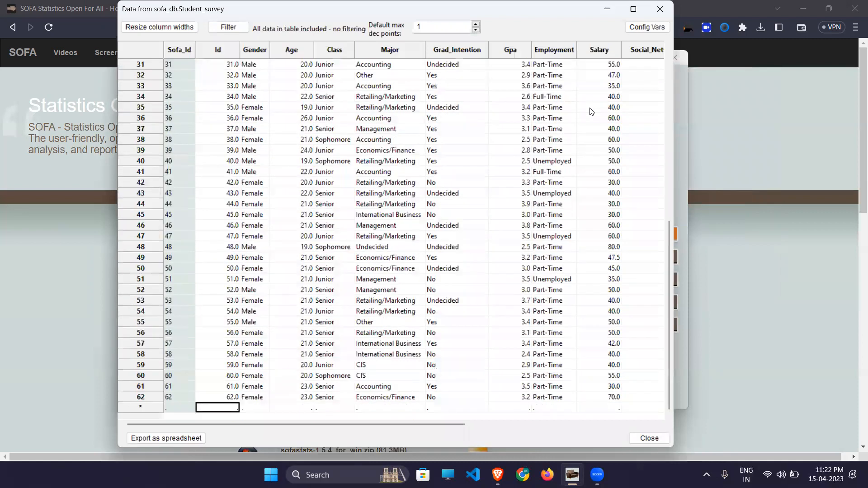
pyautogui.click(157, 28)
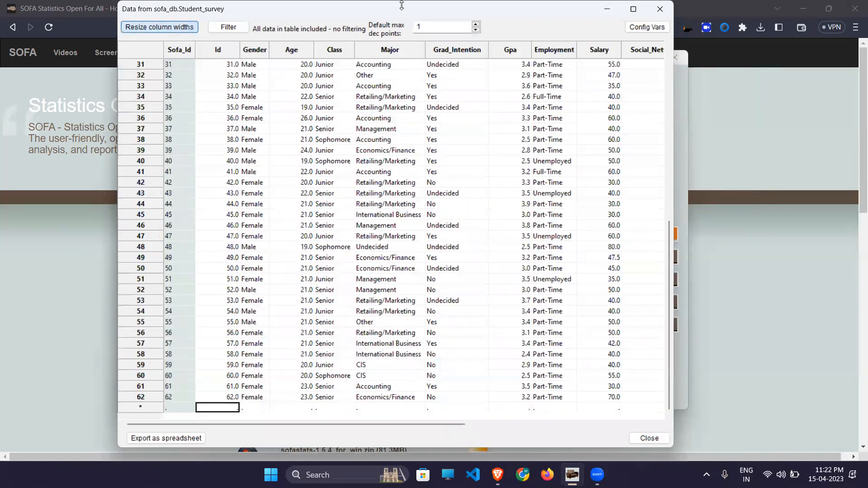
pyautogui.click(225, 27)
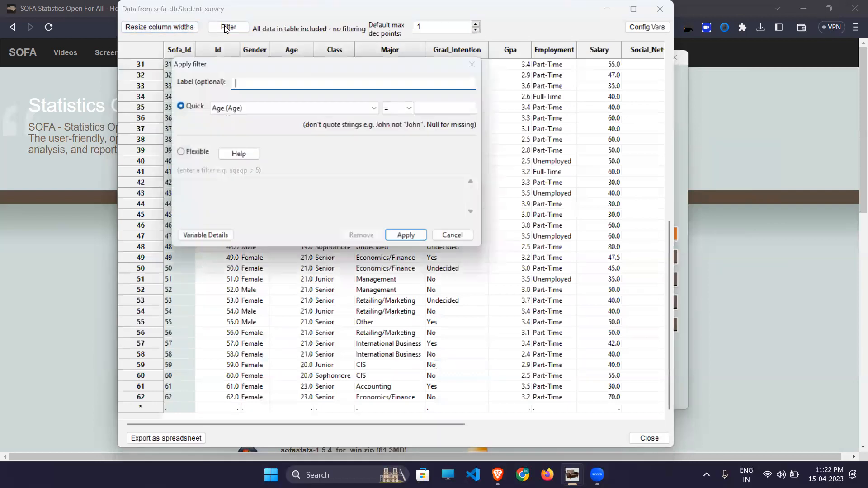
# - Filter the Student_survey rows to Age >= 25
pyautogui.click(303, 107)
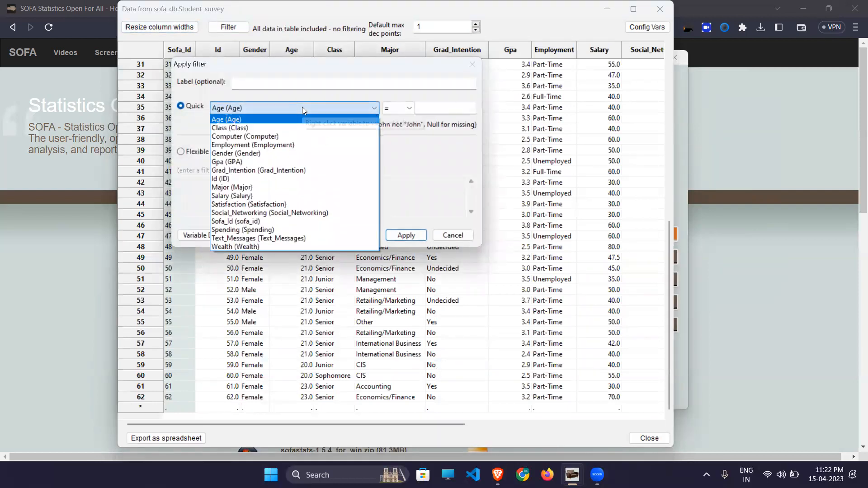
pyautogui.click(244, 120)
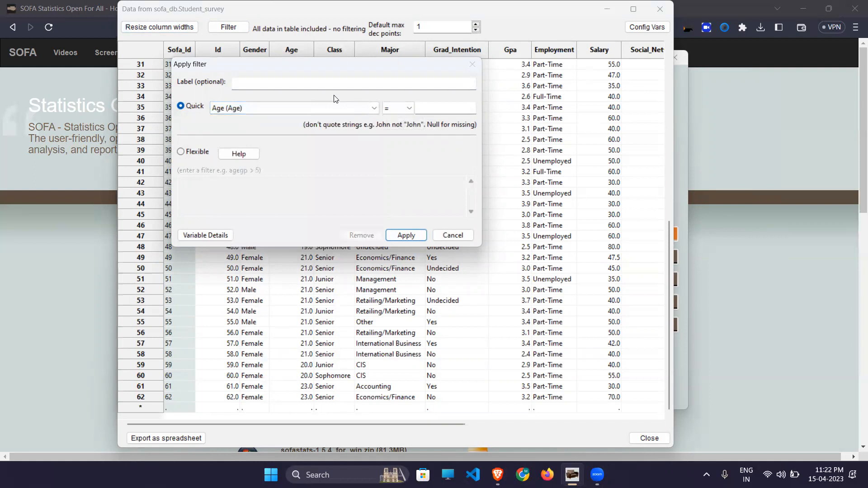
pyautogui.click(409, 109)
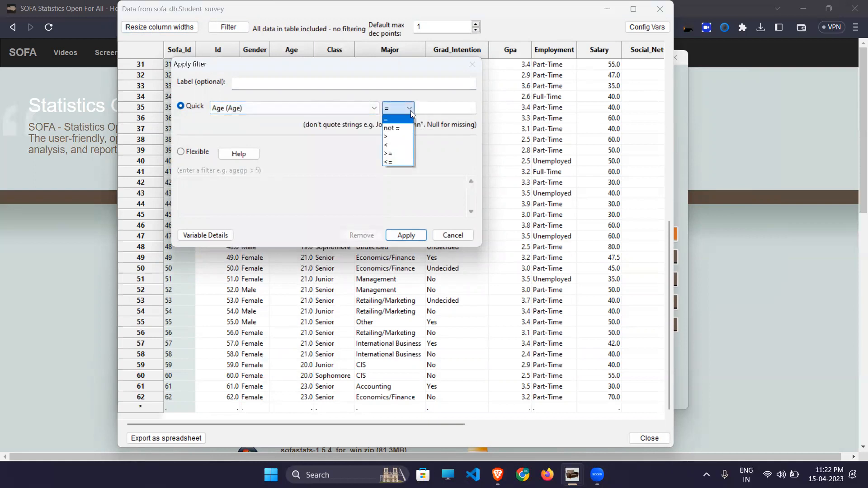
pyautogui.click(396, 154)
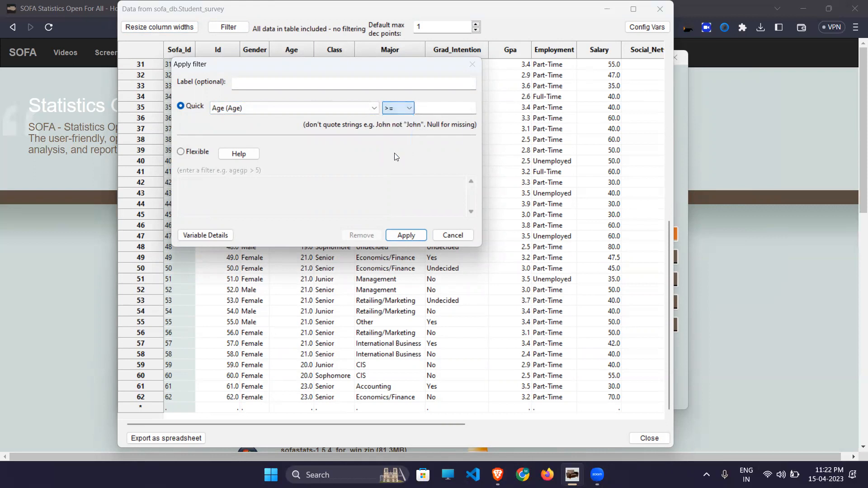
pyautogui.click(433, 106)
pyautogui.write('25')
pyautogui.click(402, 235)
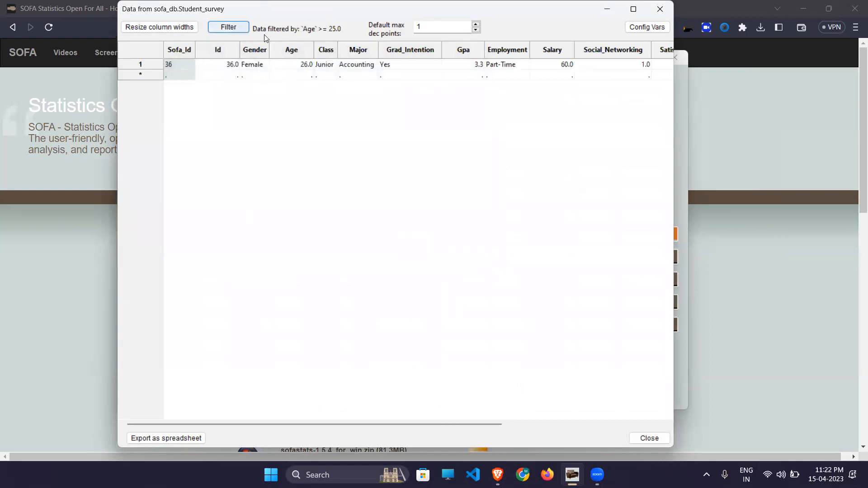
# - Replace it with a quick filter of Gpa <= 2.6 and close the data view
pyautogui.click(227, 28)
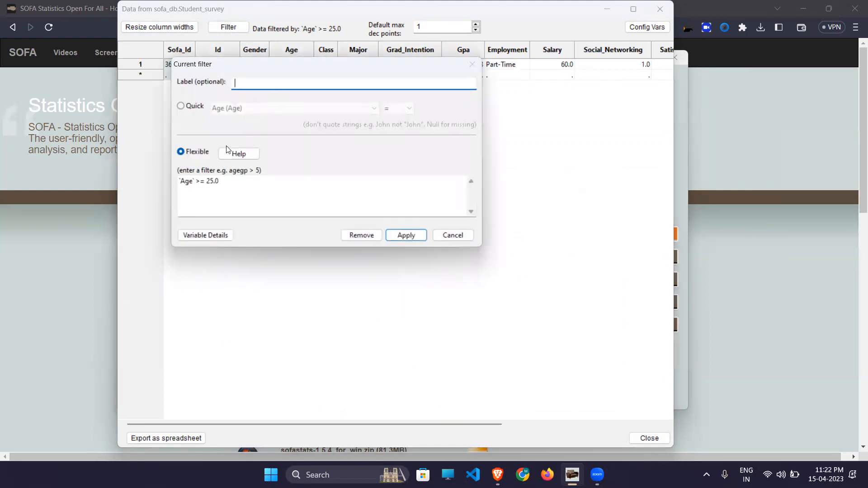
pyautogui.click(193, 107)
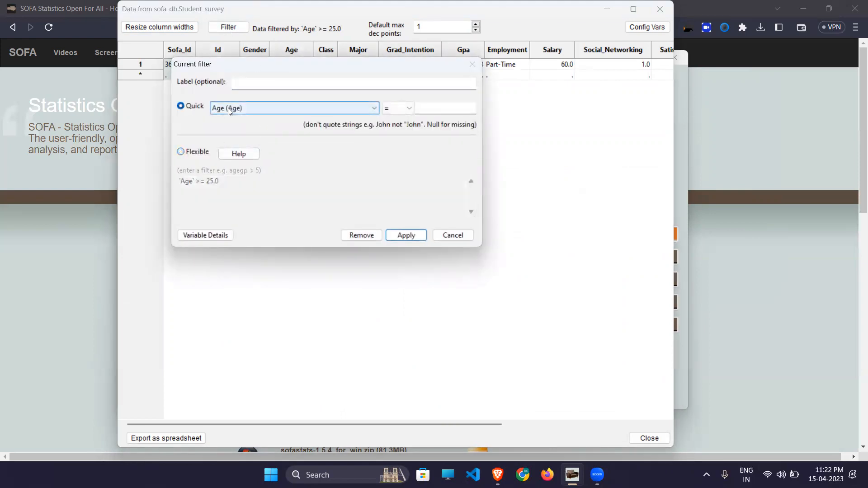
pyautogui.click(228, 108)
pyautogui.click(234, 161)
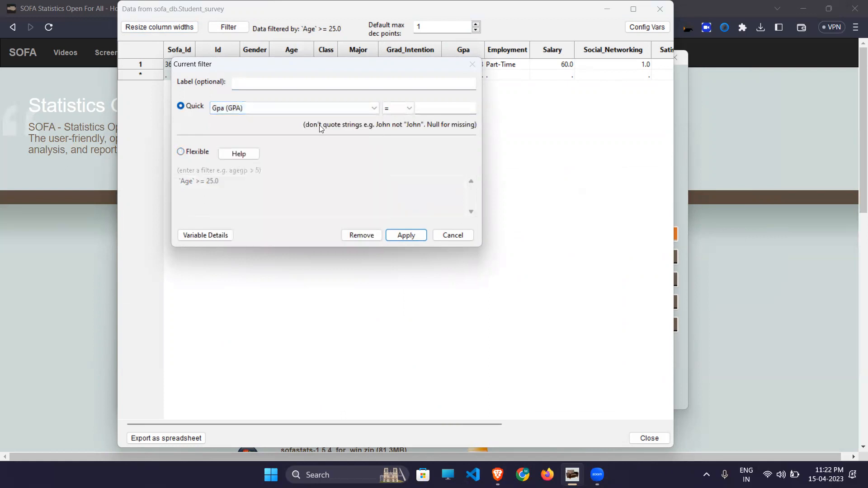
pyautogui.click(409, 109)
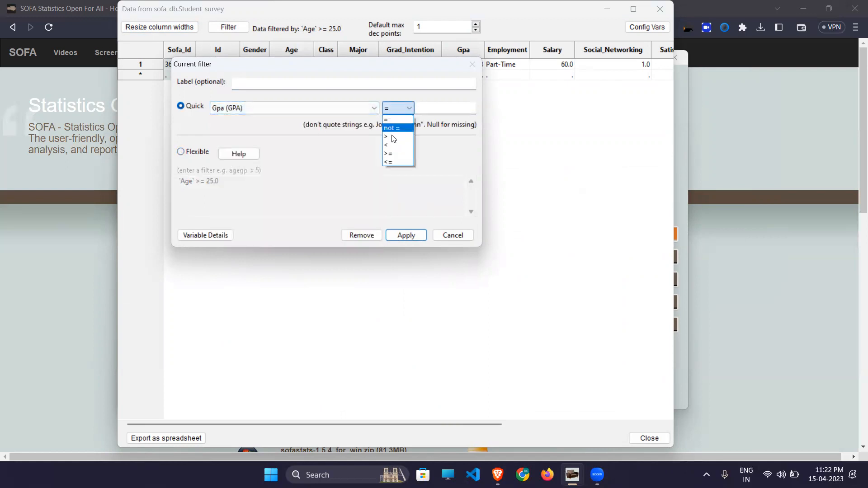
pyautogui.click(391, 162)
pyautogui.click(438, 109)
pyautogui.write('2.6')
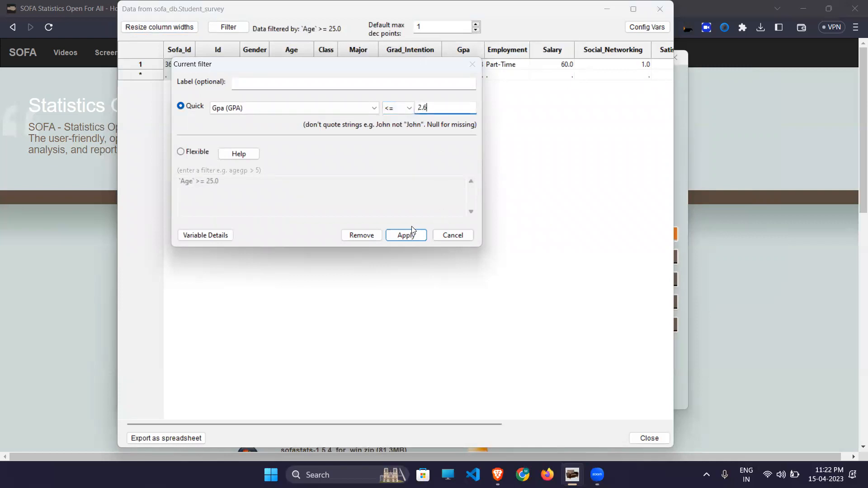
pyautogui.click(407, 233)
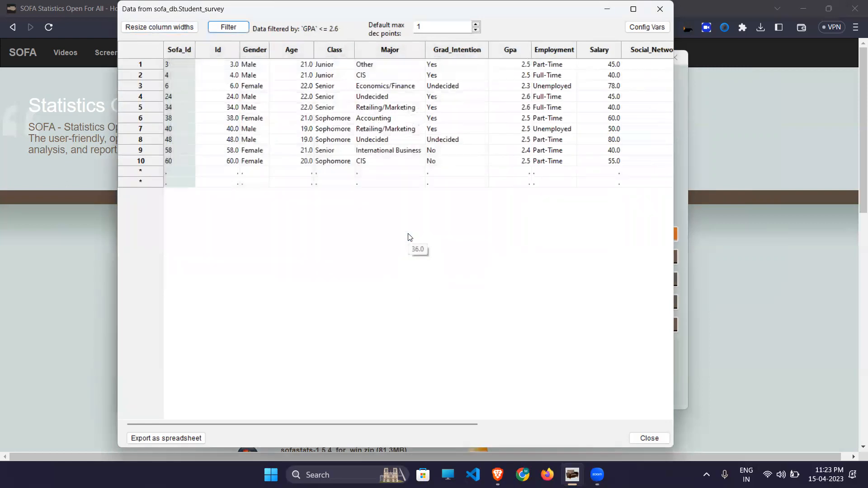
pyautogui.click(655, 7)
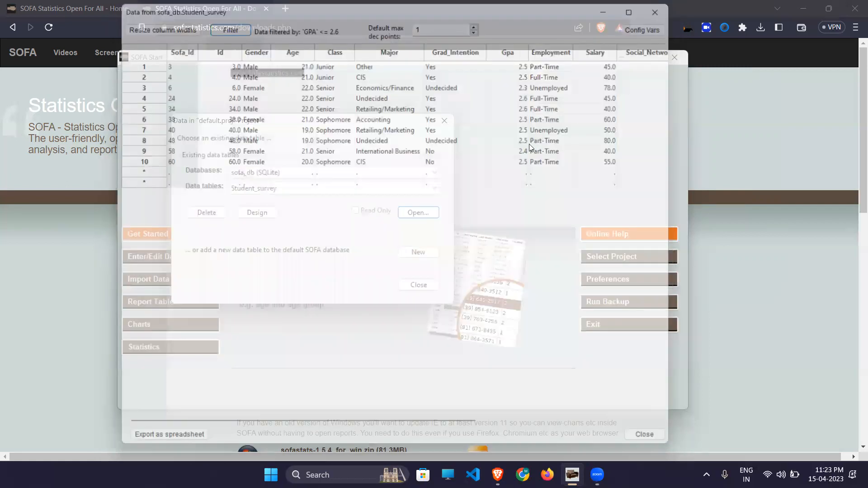
# - Start a report table, trying Row Stats and Data List before settling on Frequencies
pyautogui.click(419, 285)
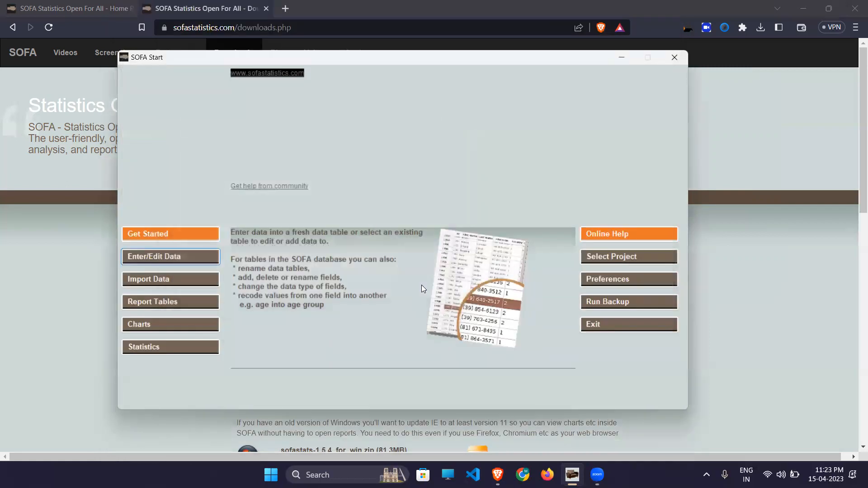
pyautogui.click(155, 303)
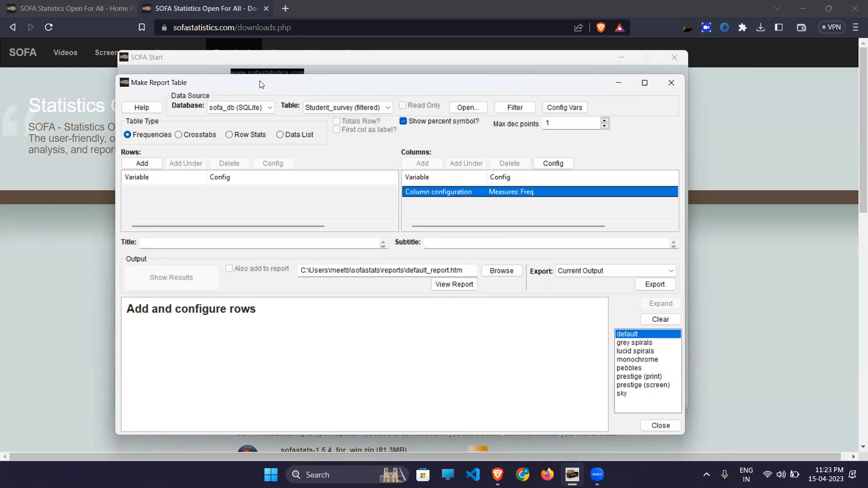
pyautogui.click(230, 135)
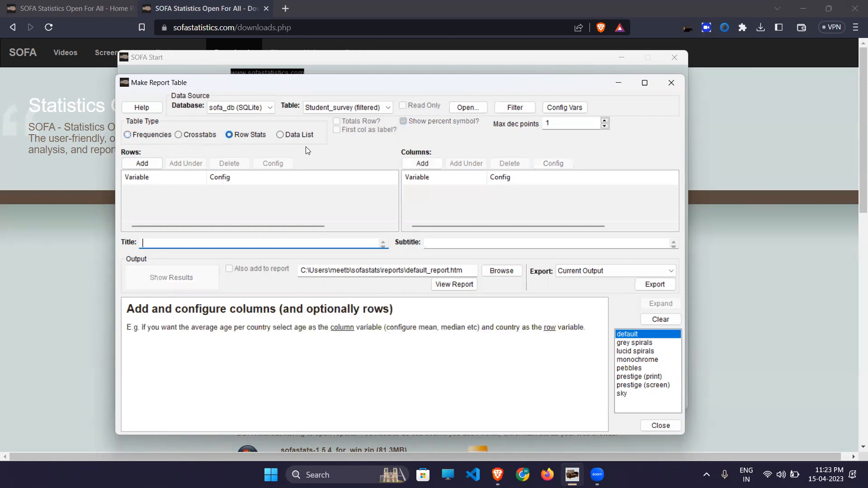
pyautogui.click(284, 135)
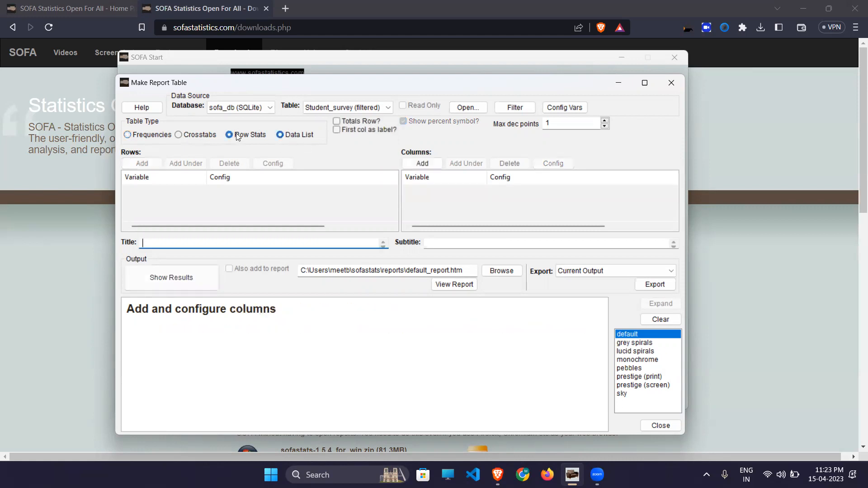
pyautogui.click(144, 136)
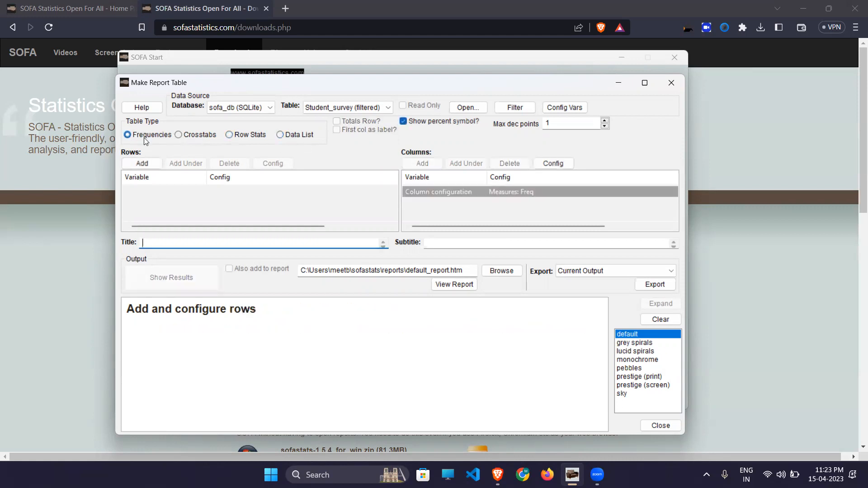
pyautogui.click(143, 163)
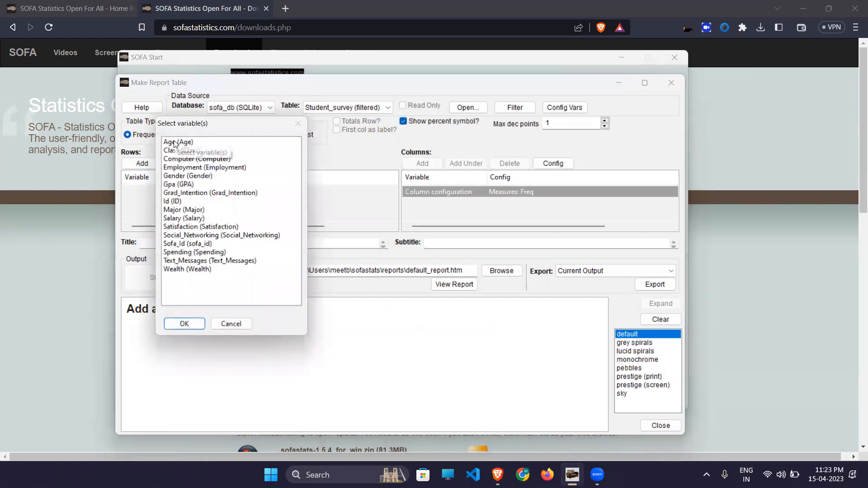
pyautogui.click(176, 142)
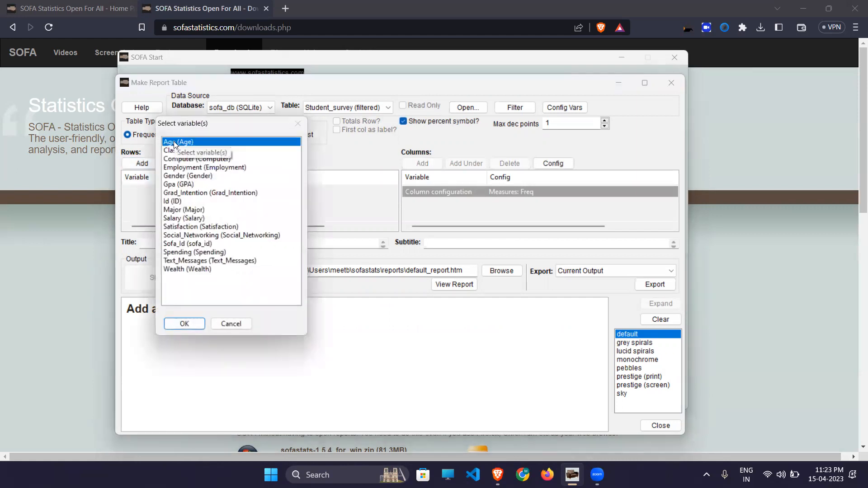
pyautogui.click(185, 323)
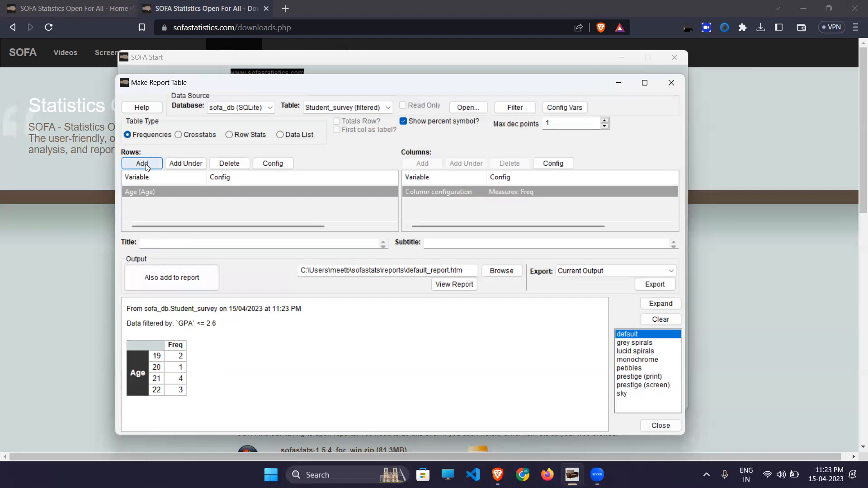
pyautogui.click(221, 163)
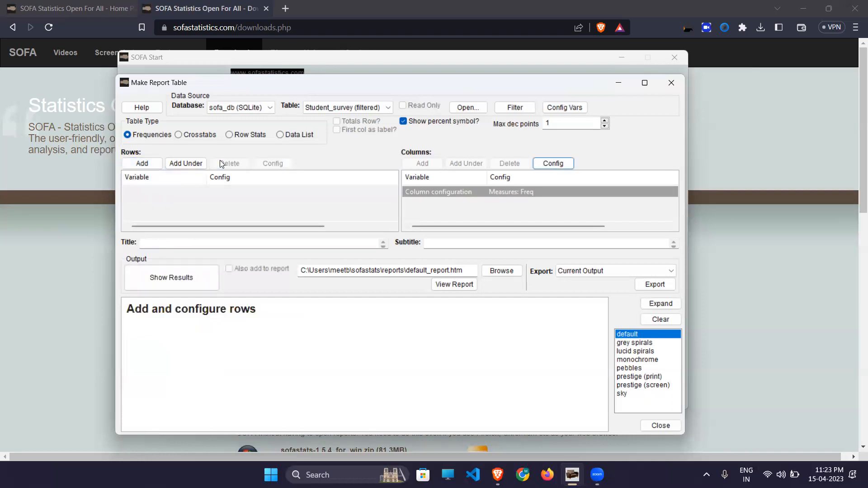
# - Add Gender as the row variable to show its frequency counts
pyautogui.click(143, 162)
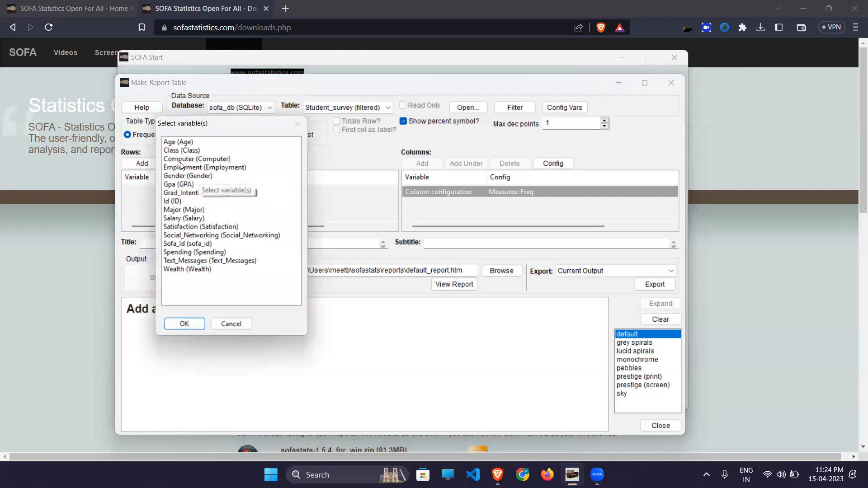
pyautogui.click(178, 179)
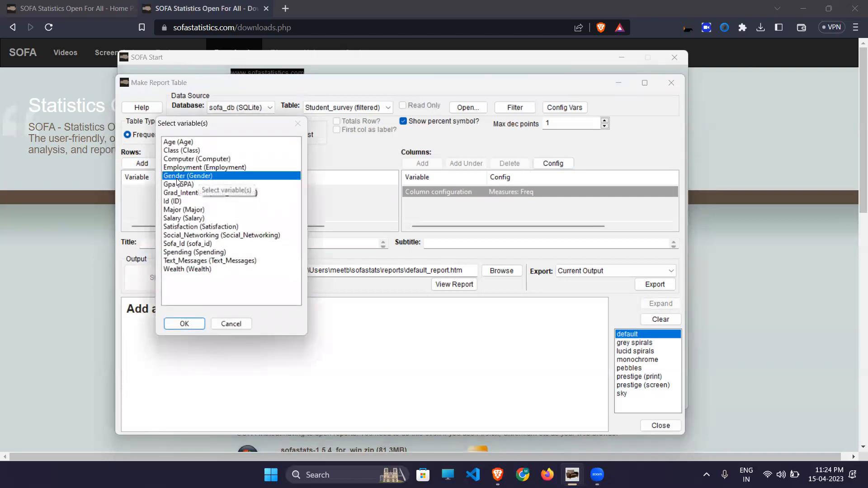
pyautogui.click(193, 328)
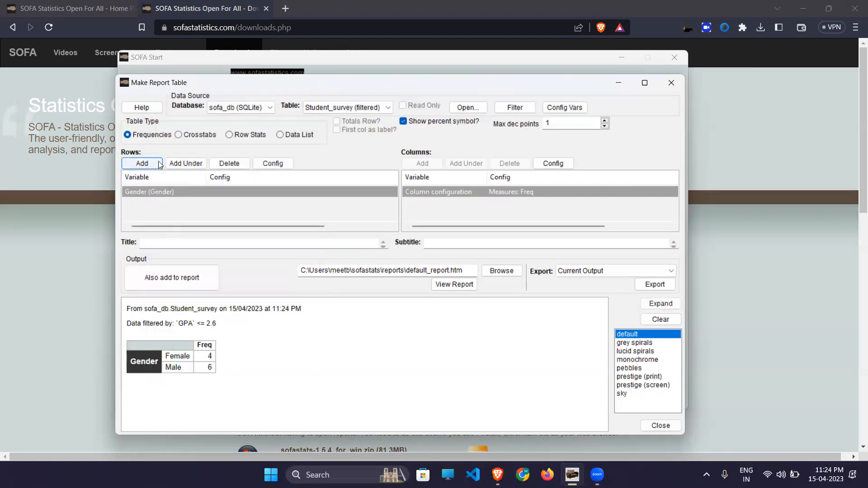
# - Nest Age under Gender to view Gender-by-Age counts, then delete the Age rows
pyautogui.click(184, 166)
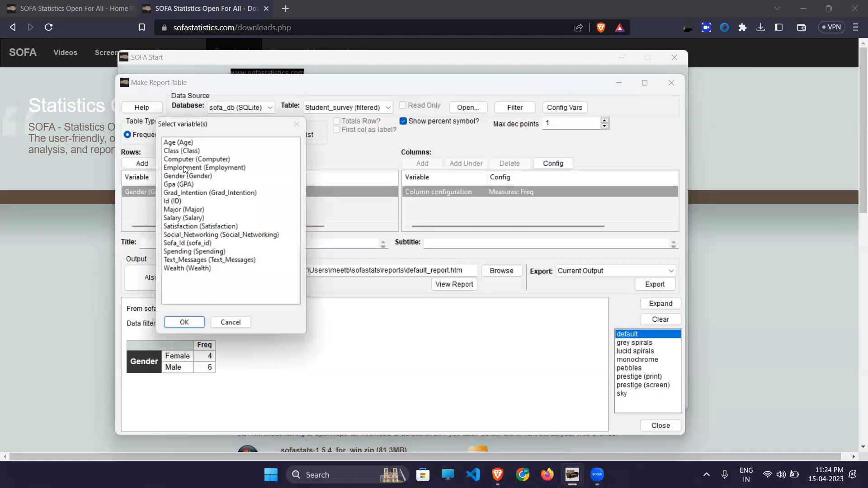
pyautogui.click(180, 144)
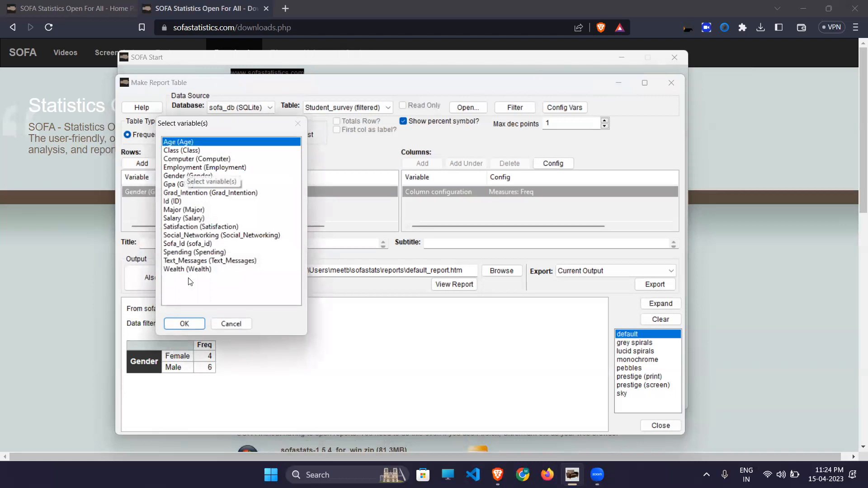
pyautogui.click(189, 326)
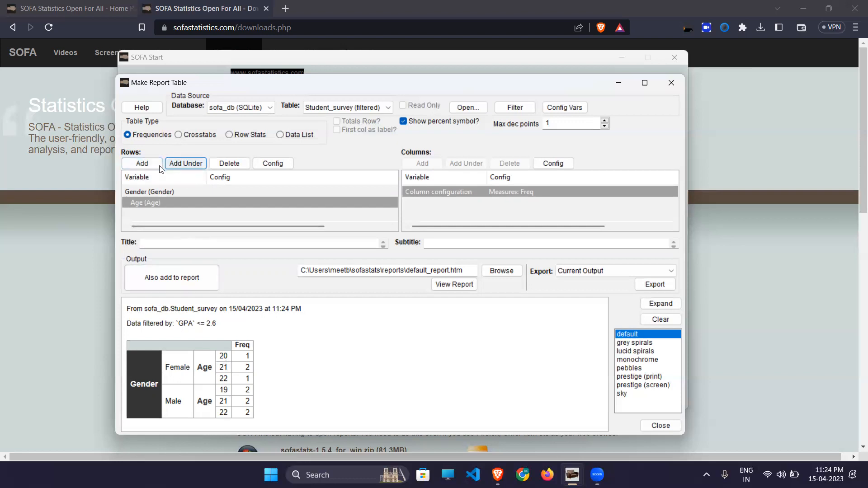
pyautogui.click(234, 162)
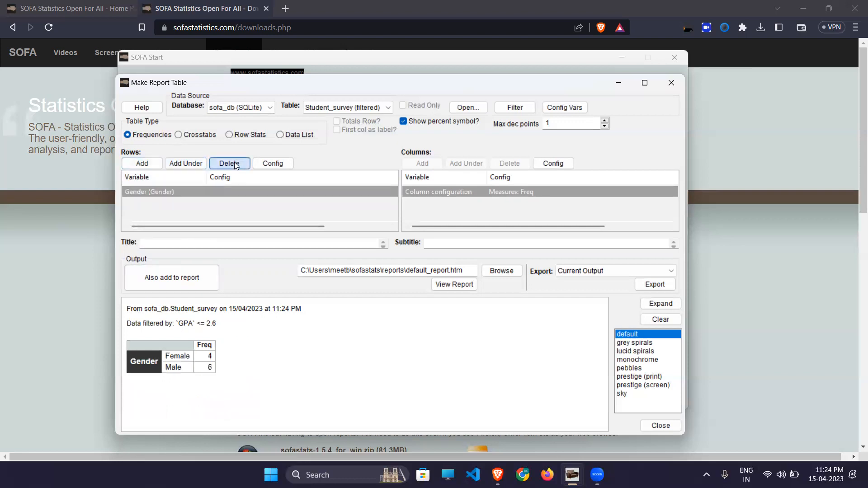
pyautogui.click(193, 161)
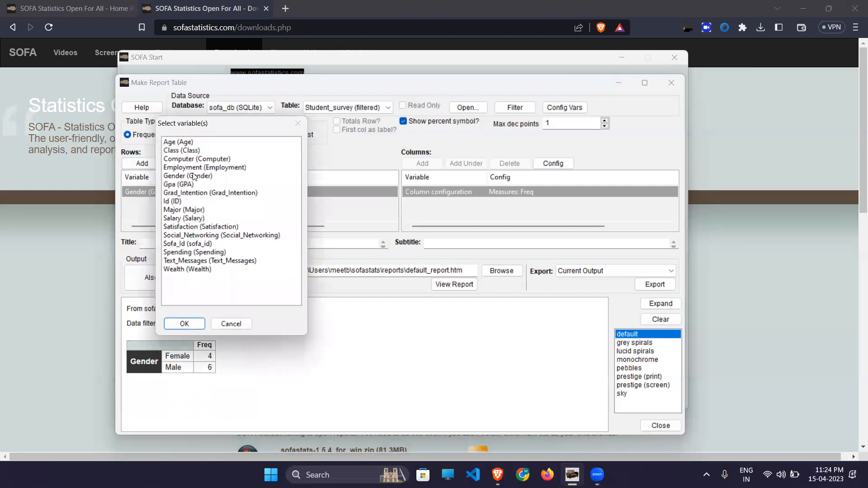
pyautogui.click(188, 211)
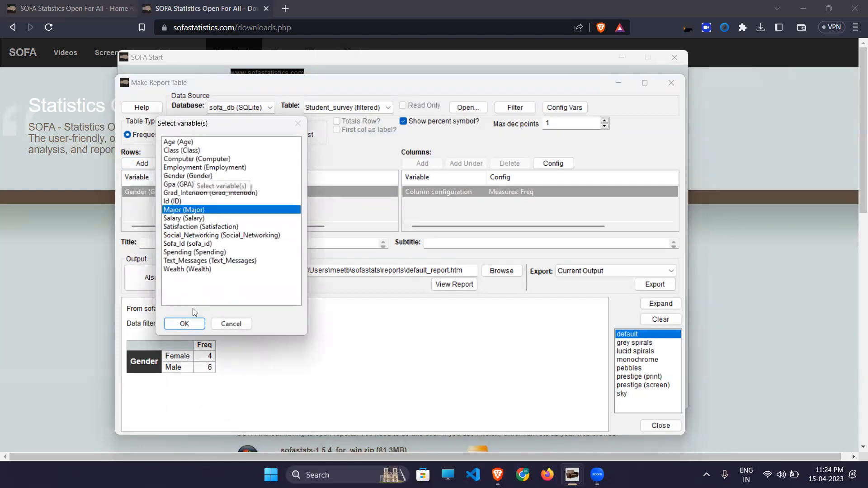
pyautogui.click(188, 327)
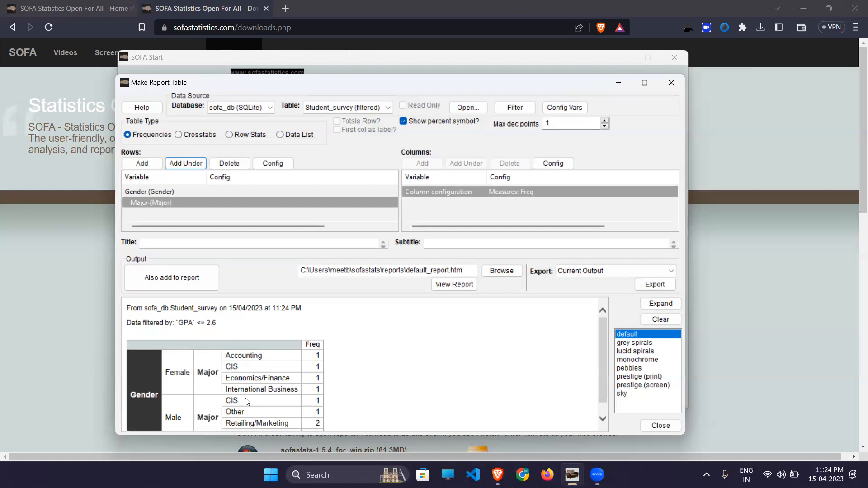
pyautogui.scroll(-1, 247, 402)
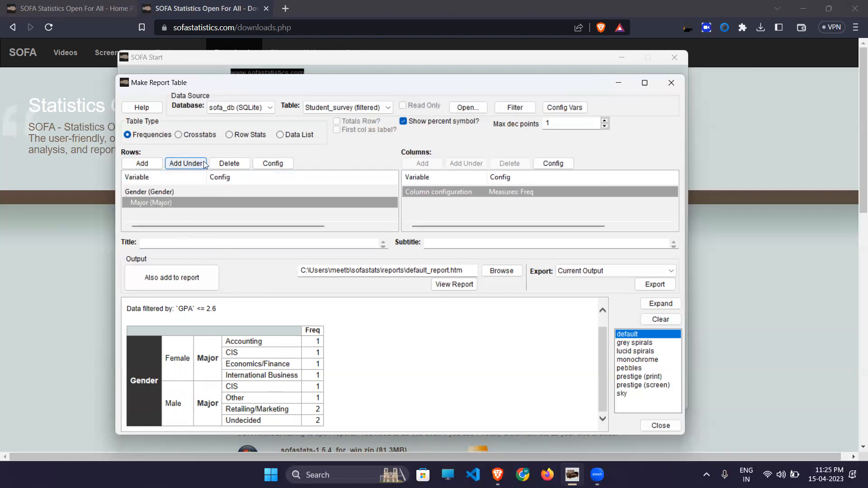
# - Replace the nested Major rows with Employment as a separate row variable, then switch to Crosstabs
pyautogui.click(241, 168)
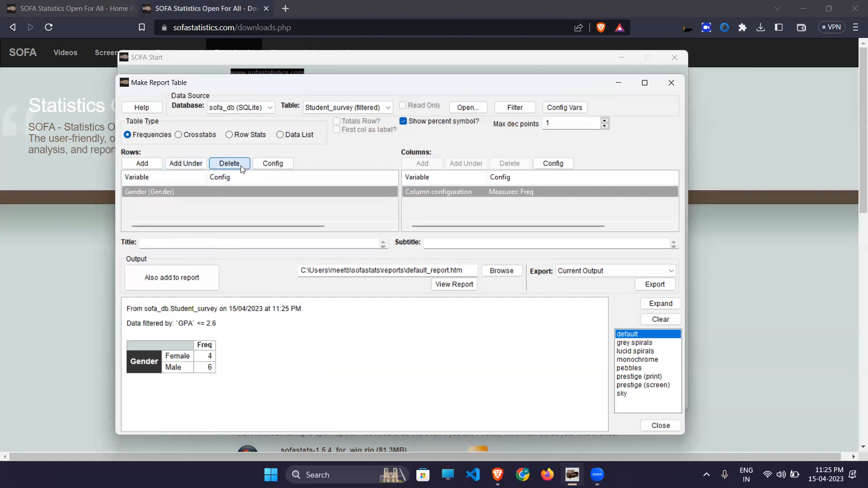
pyautogui.click(146, 164)
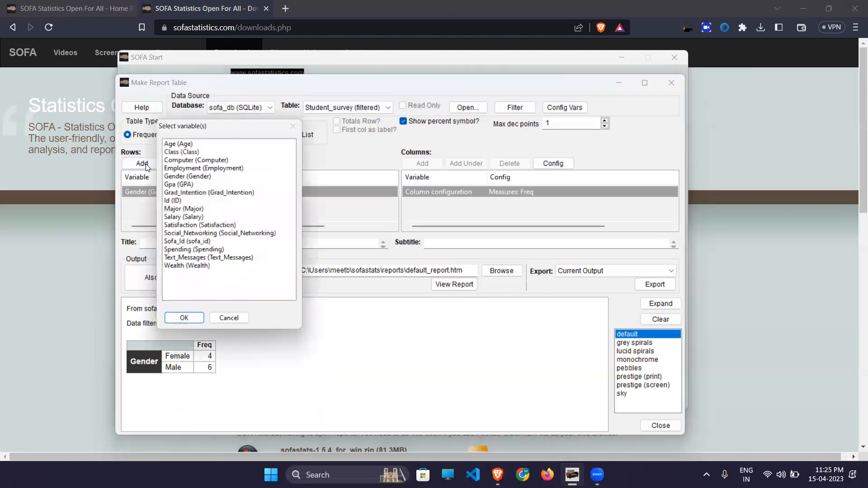
pyautogui.click(176, 168)
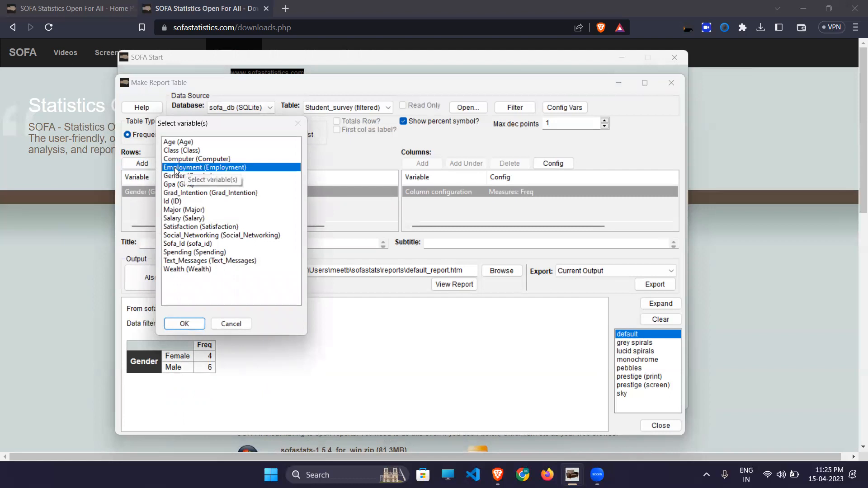
pyautogui.click(193, 327)
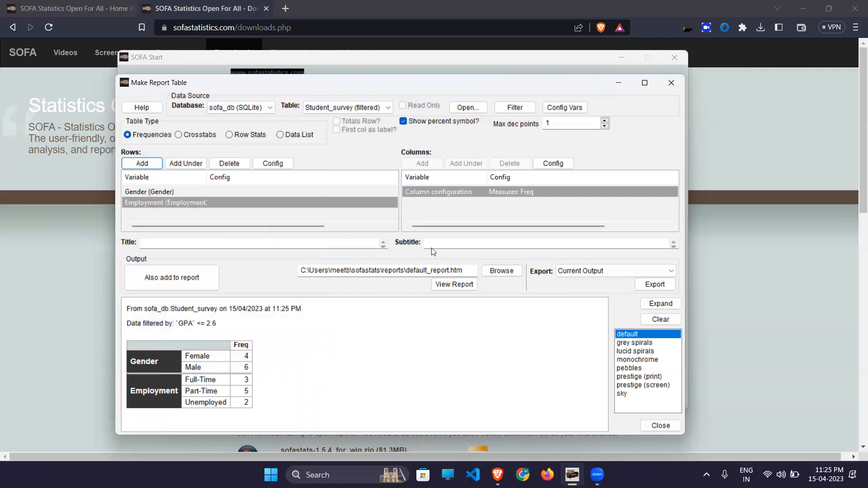
pyautogui.click(192, 137)
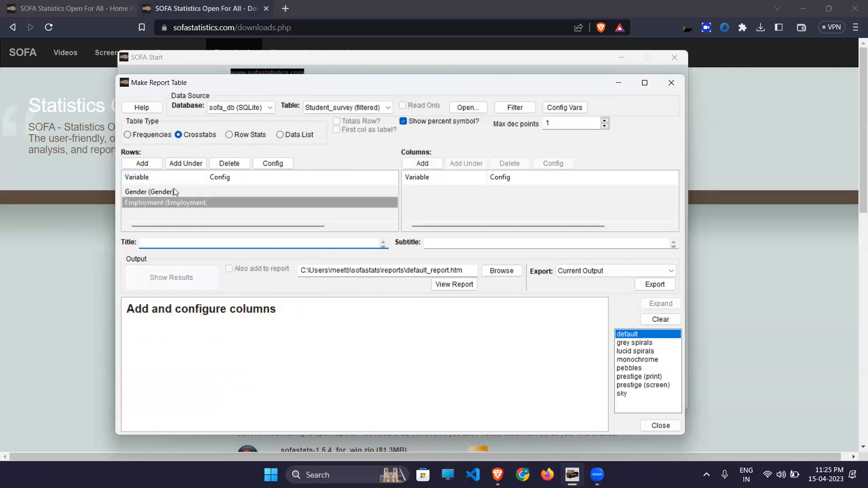
# - Remove Employment and Gender from the rows, then re-add Gender as the only row variable
pyautogui.click(165, 200)
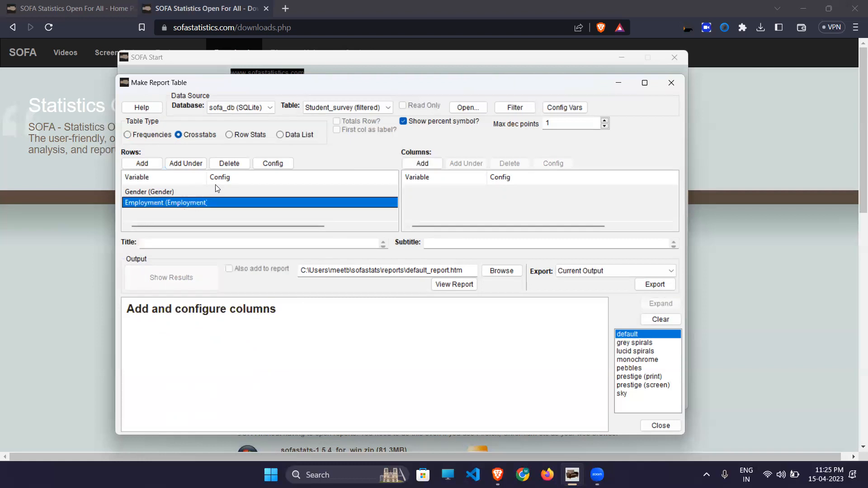
pyautogui.click(237, 162)
pyautogui.click(237, 160)
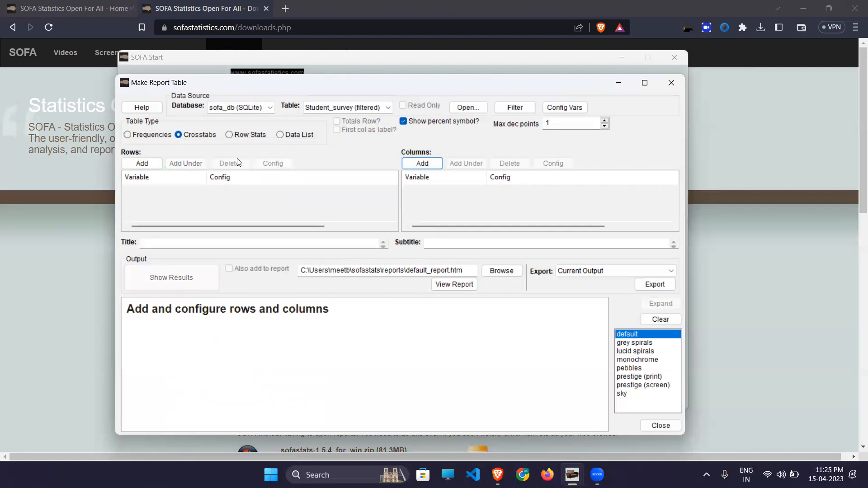
pyautogui.click(151, 164)
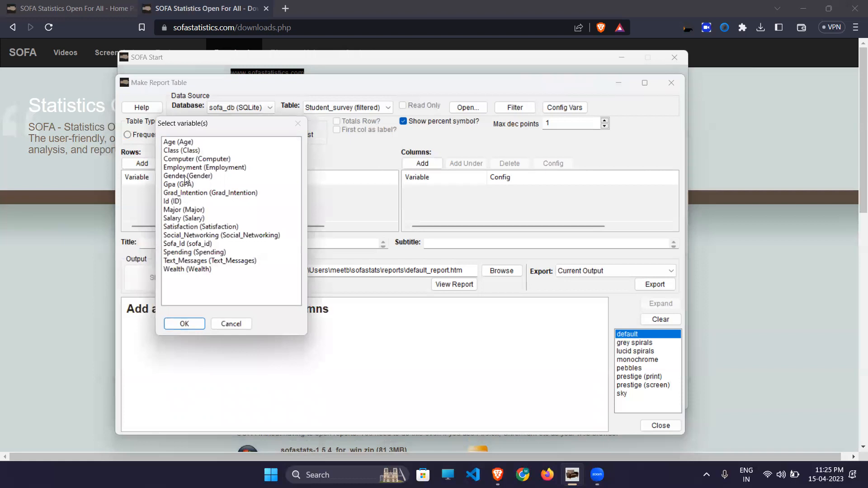
pyautogui.click(185, 177)
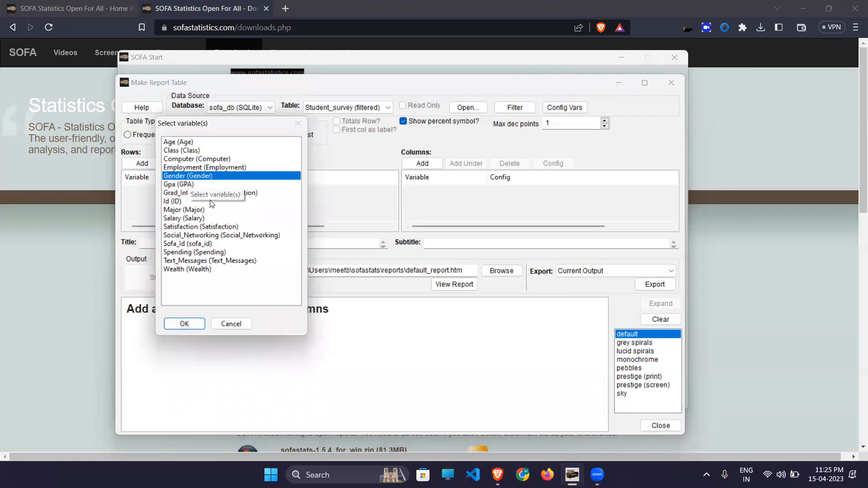
pyautogui.click(185, 324)
# - Add Major as the column variable to form the Gender-by-Major crosstab
pyautogui.click(422, 164)
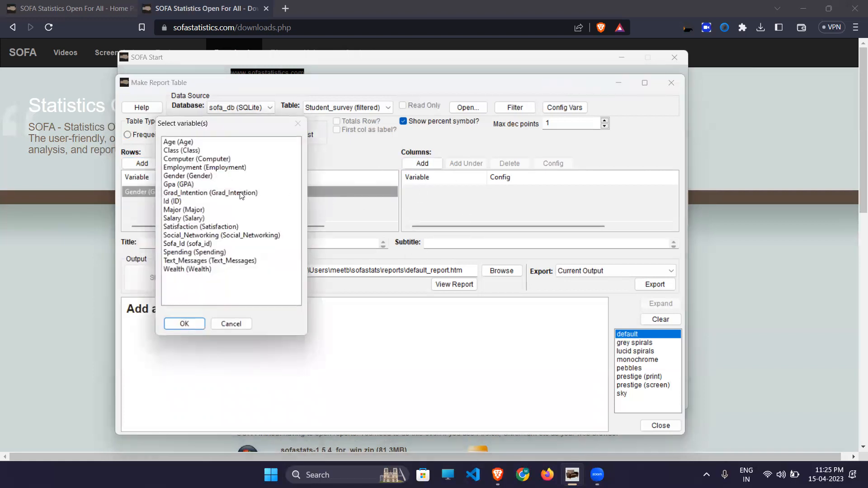
pyautogui.click(183, 210)
pyautogui.click(185, 324)
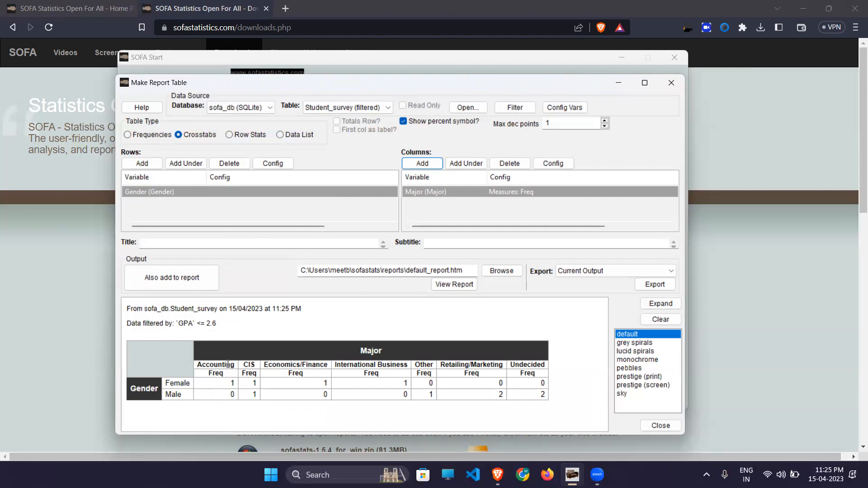
# - Nest Age under Gender in the crosstab rows
pyautogui.click(188, 163)
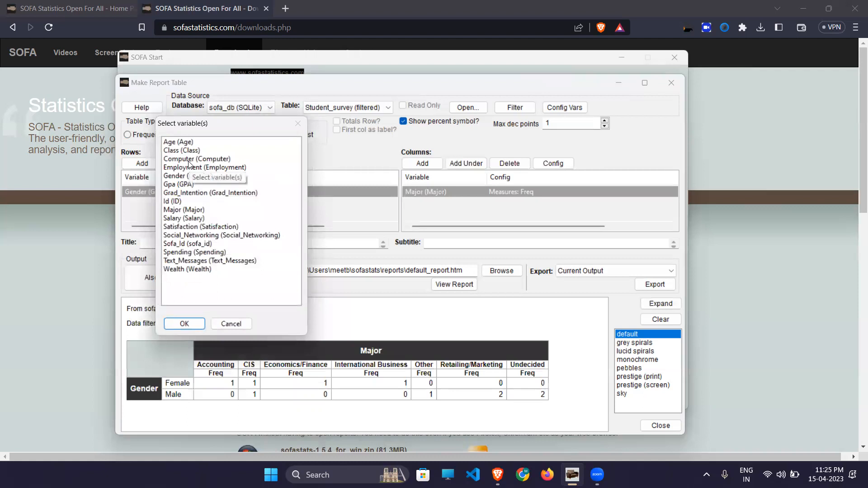
pyautogui.click(175, 142)
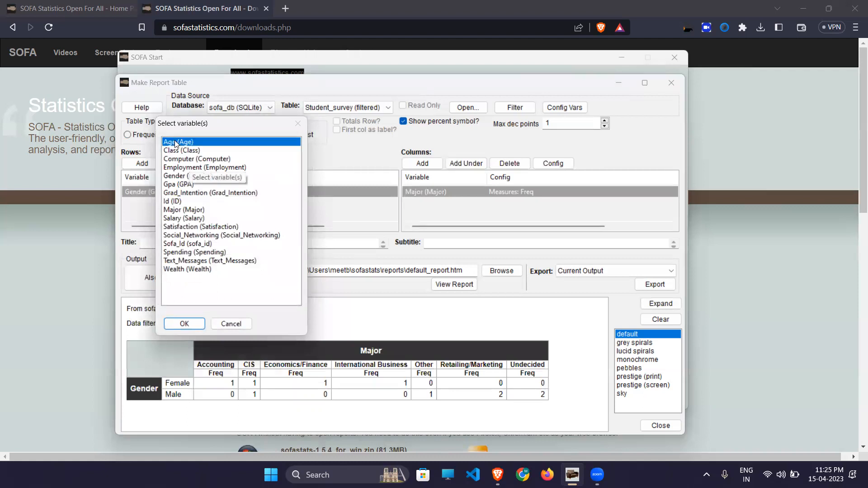
pyautogui.click(185, 324)
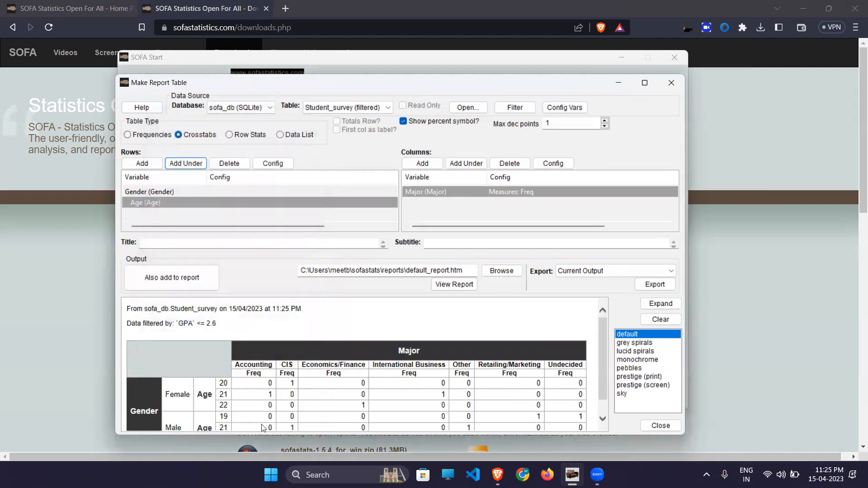
pyautogui.scroll(-1, 262, 428)
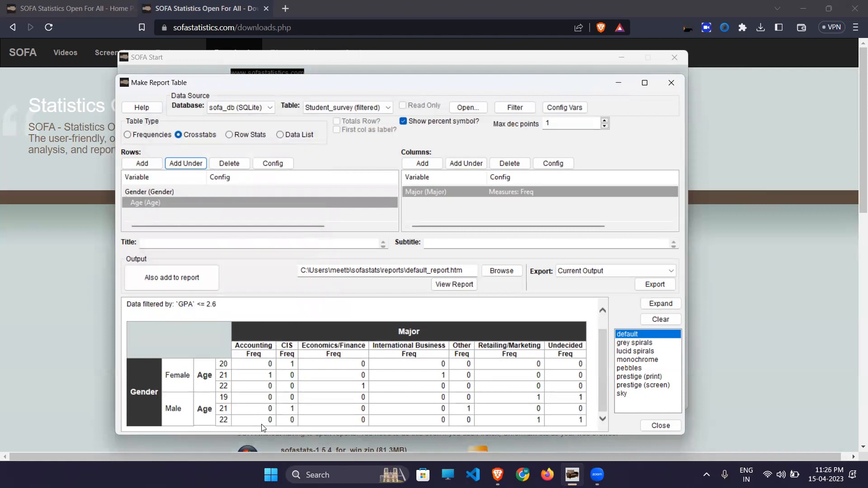
# - Nest Grad_Intention under Major in the crosstab columns
pyautogui.click(440, 196)
pyautogui.click(457, 163)
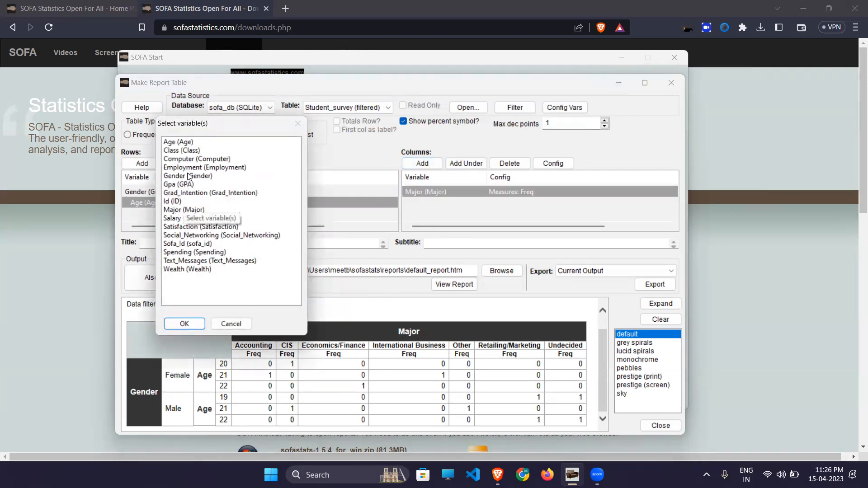
pyautogui.click(181, 193)
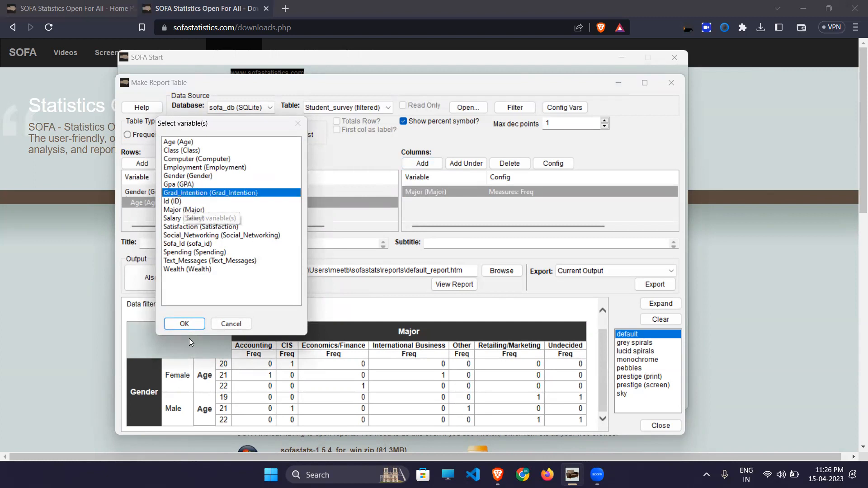
pyautogui.click(184, 324)
pyautogui.scroll(-3, 276, 384)
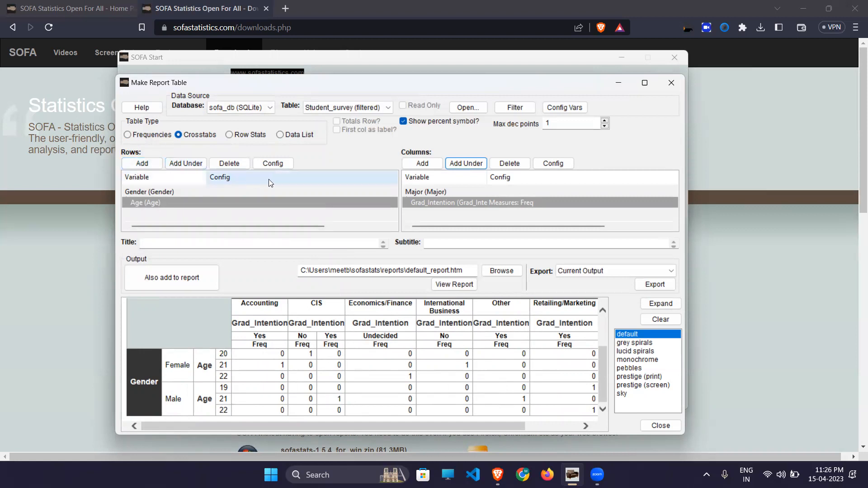
# - Delete Age and Gender from the rows and Grad_Intention and Major from the columns
pyautogui.click(229, 164)
pyautogui.click(228, 163)
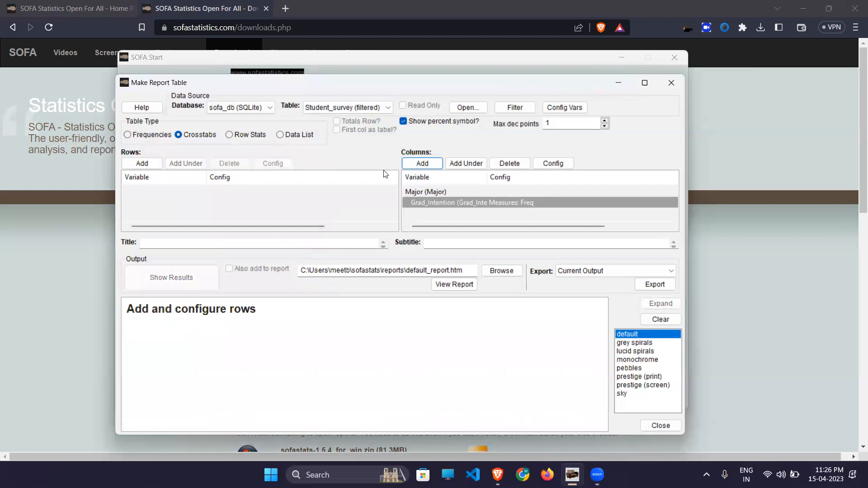
pyautogui.click(459, 201)
pyautogui.click(509, 162)
pyautogui.click(510, 163)
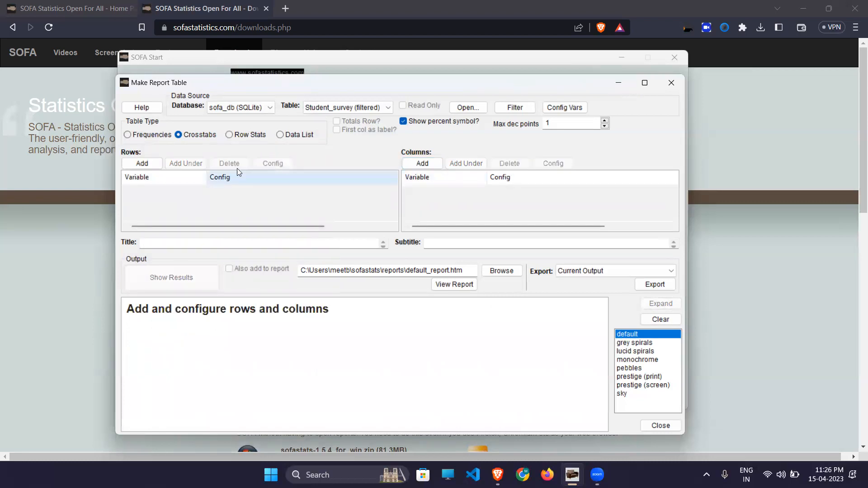
# - Add Gender to the rows and Grad_Intention to the columns
pyautogui.click(142, 163)
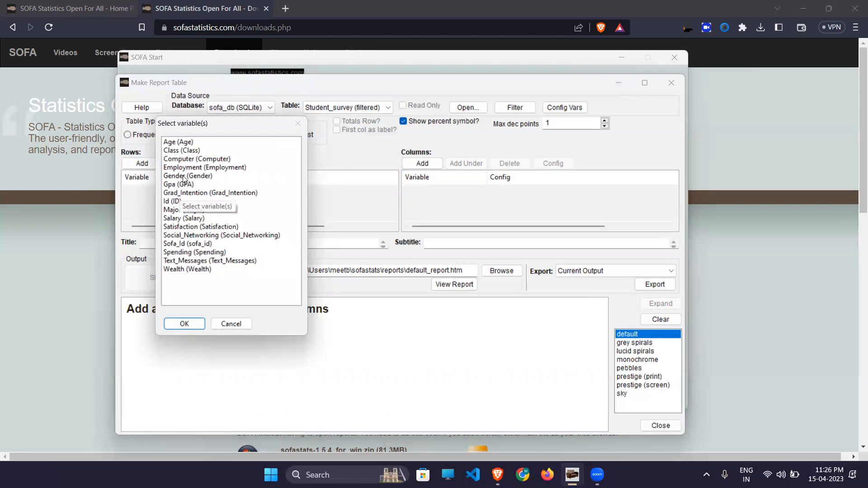
pyautogui.click(183, 178)
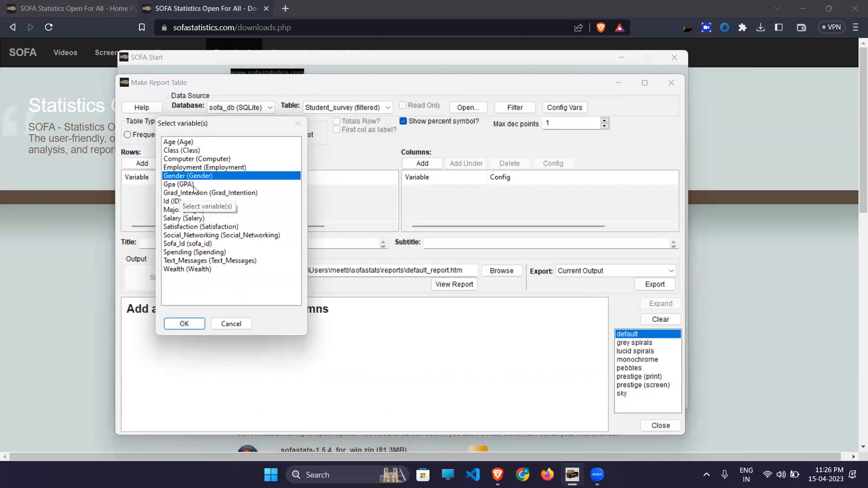
pyautogui.click(181, 324)
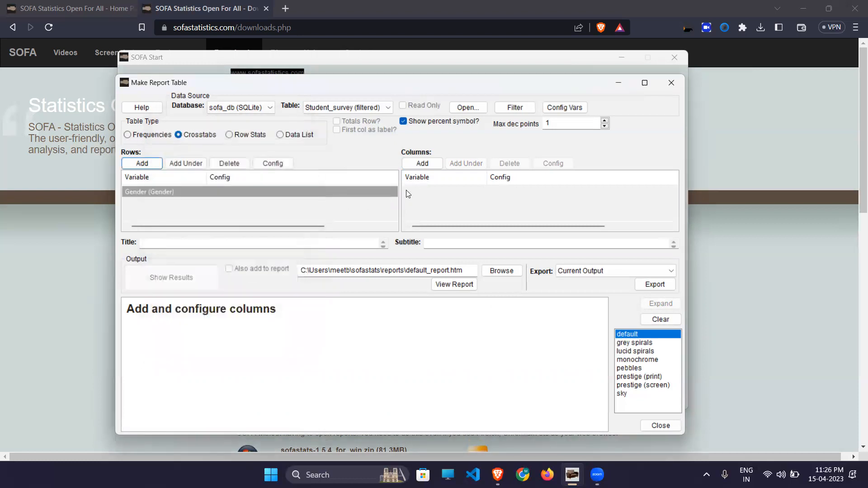
pyautogui.click(425, 162)
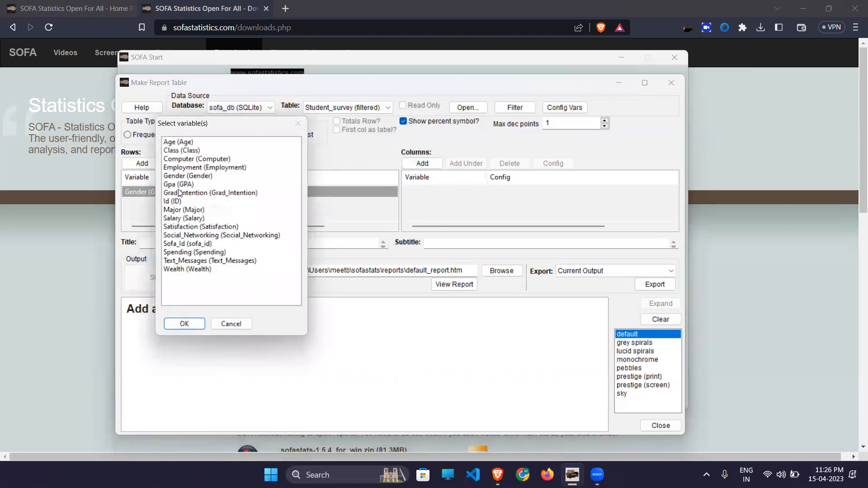
pyautogui.click(192, 192)
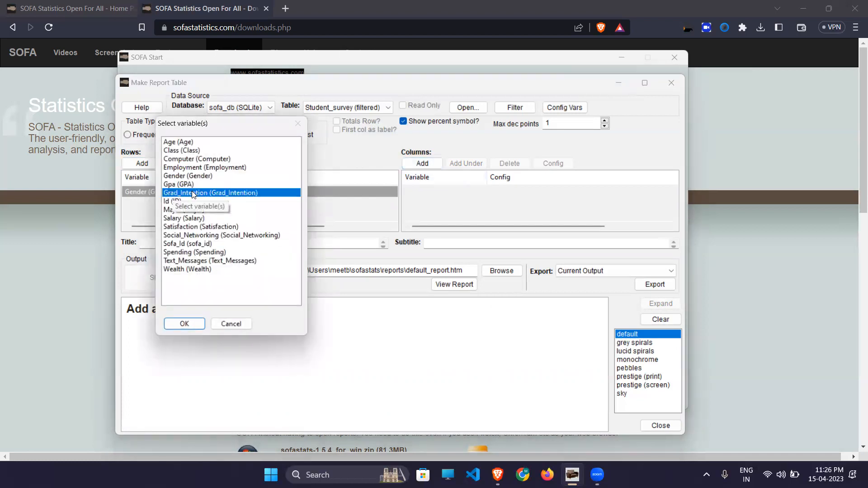
pyautogui.click(181, 323)
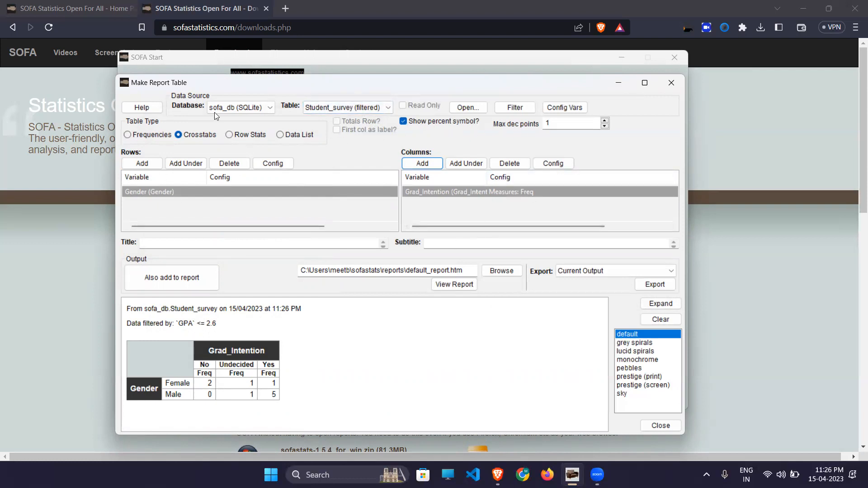
# - Clear the Gender row and Grad_Intention column, and change the table type to Row Stats
pyautogui.click(229, 163)
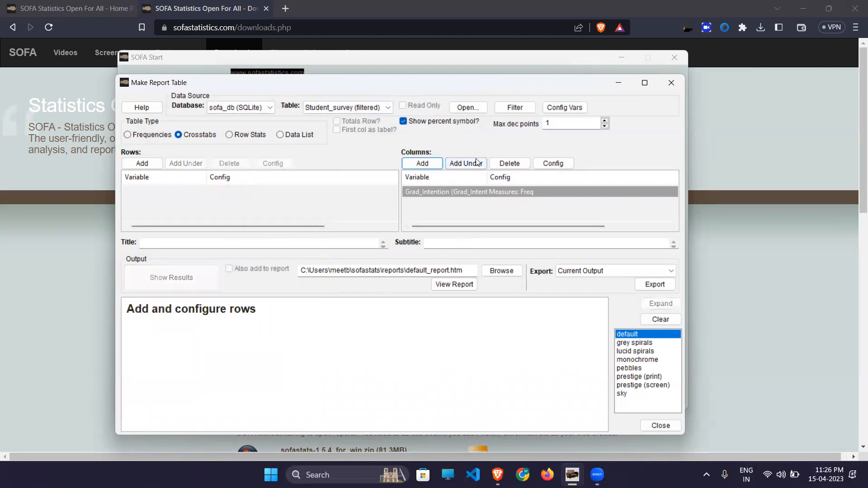
pyautogui.click(509, 164)
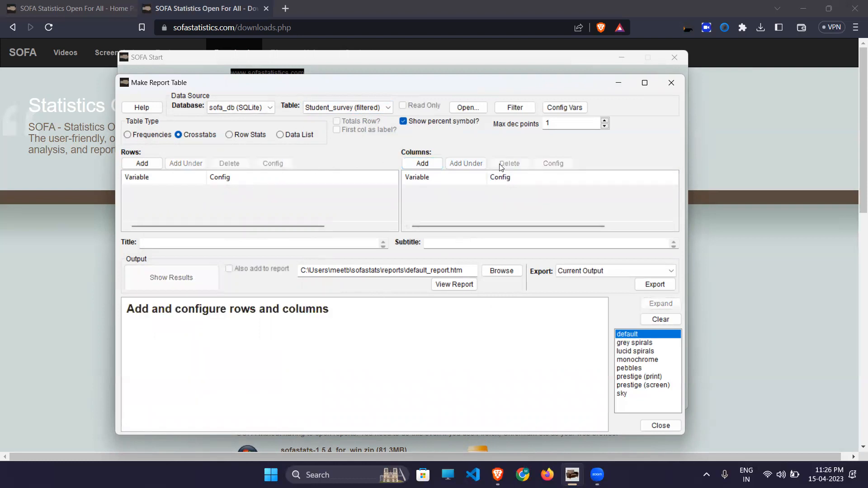
pyautogui.click(251, 136)
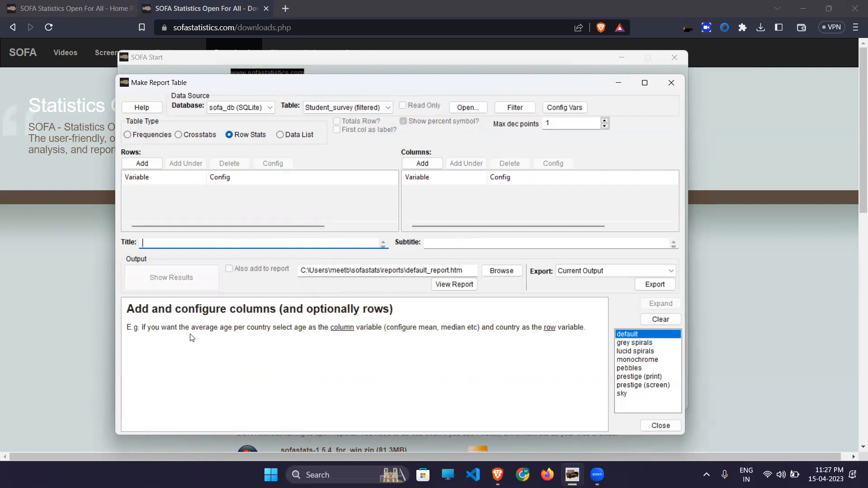
# - Add Gender to the rows and Salary to the columns, giving mean Salary Female 58.2, Male 50.0
pyautogui.click(150, 163)
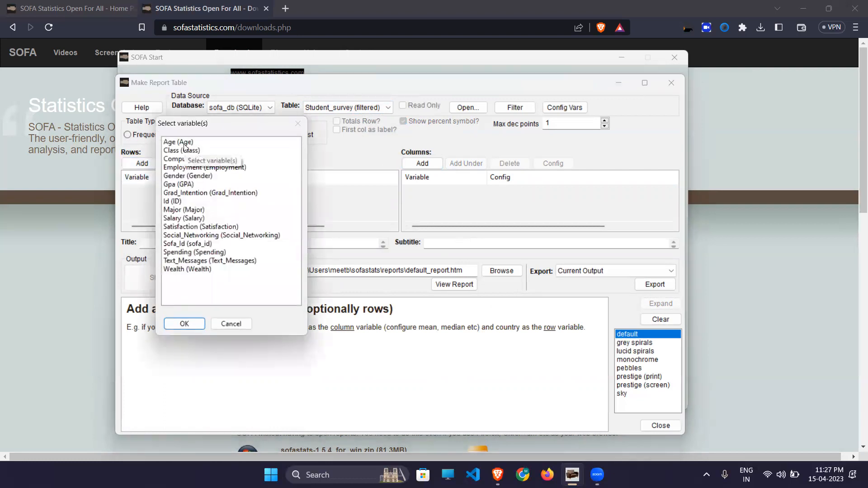
pyautogui.click(177, 180)
pyautogui.click(186, 324)
pyautogui.click(428, 162)
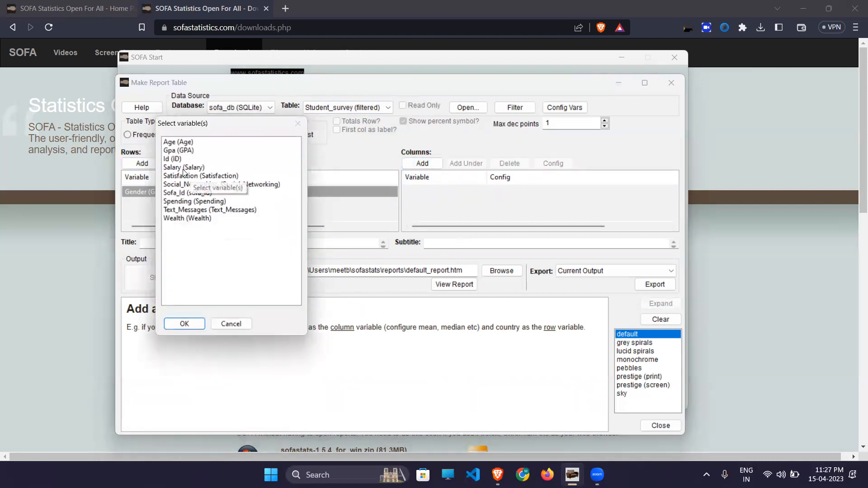
pyautogui.click(181, 168)
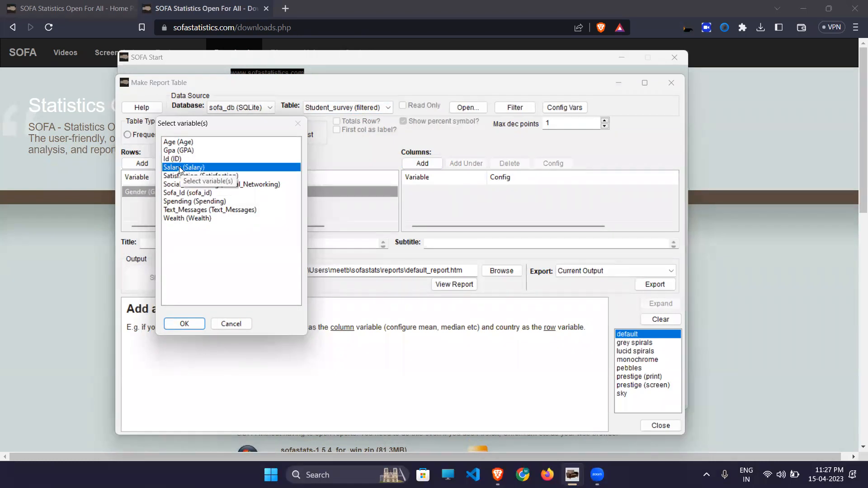
pyautogui.click(183, 324)
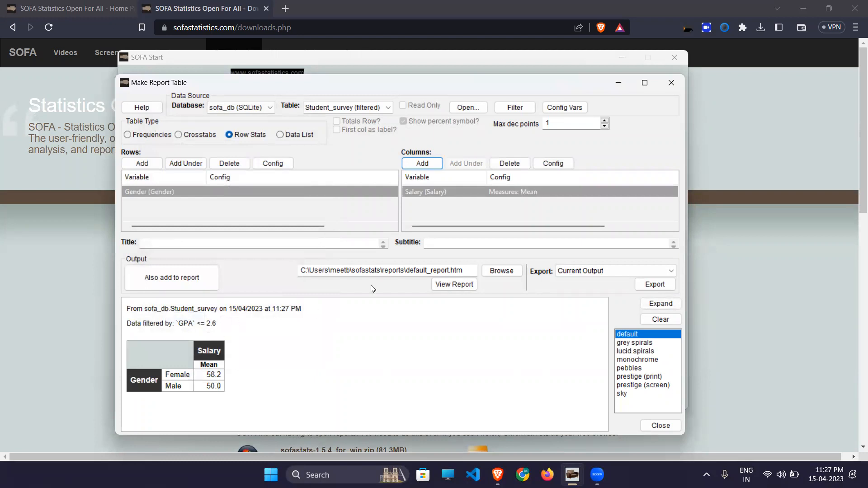
# - Enable every Salary measure, including median, mode and N, for the Gender table
pyautogui.doubleClick(541, 193)
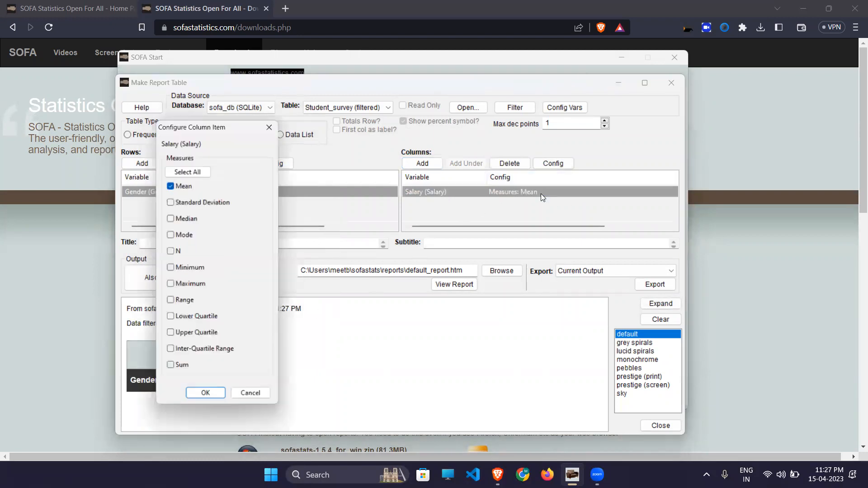
pyautogui.click(171, 220)
pyautogui.click(171, 236)
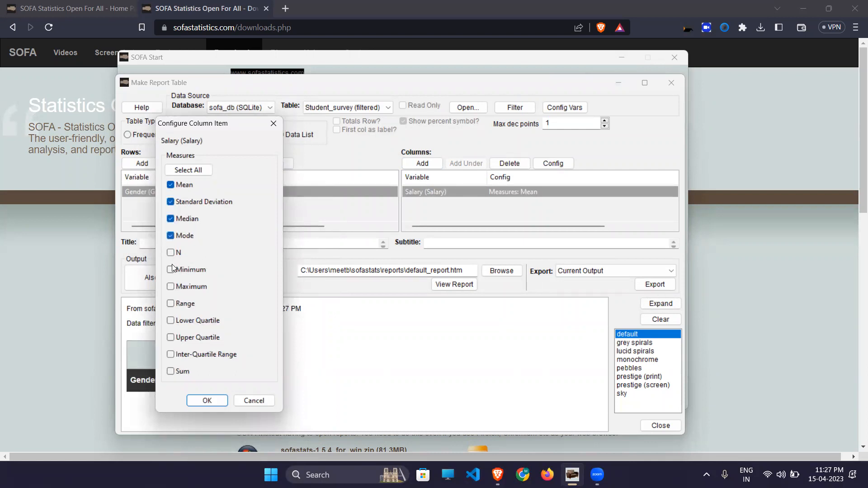
pyautogui.click(171, 253)
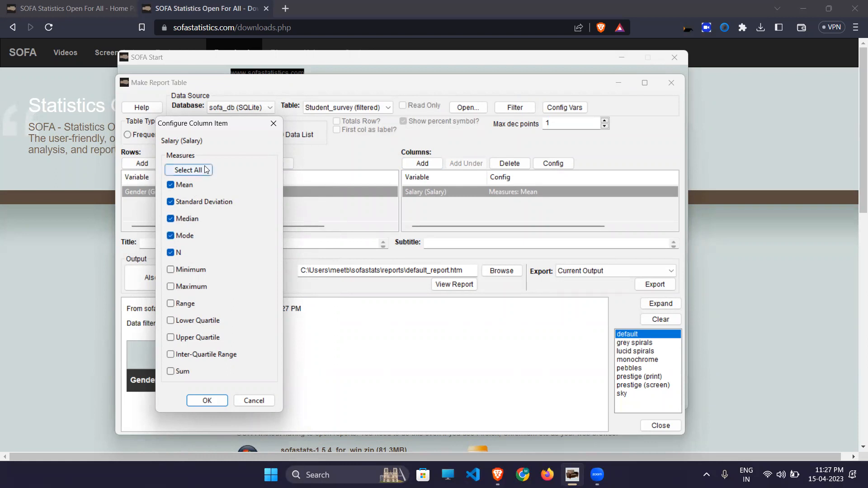
pyautogui.click(188, 170)
pyautogui.click(208, 401)
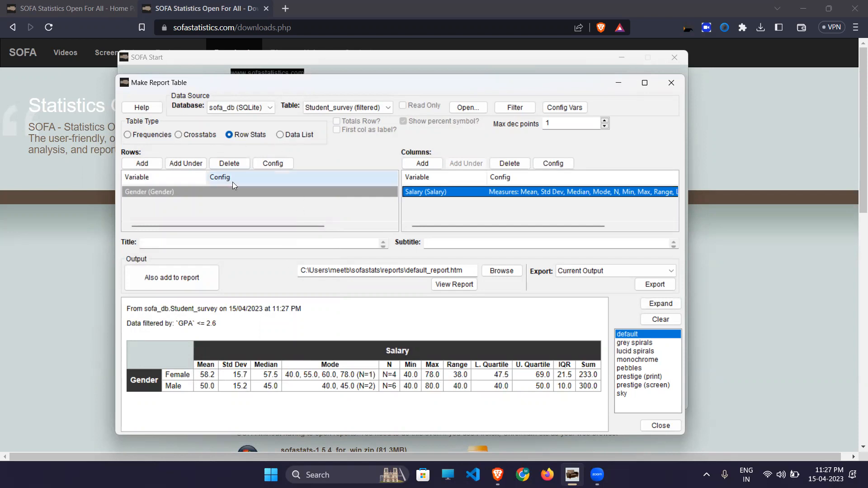
pyautogui.click(185, 163)
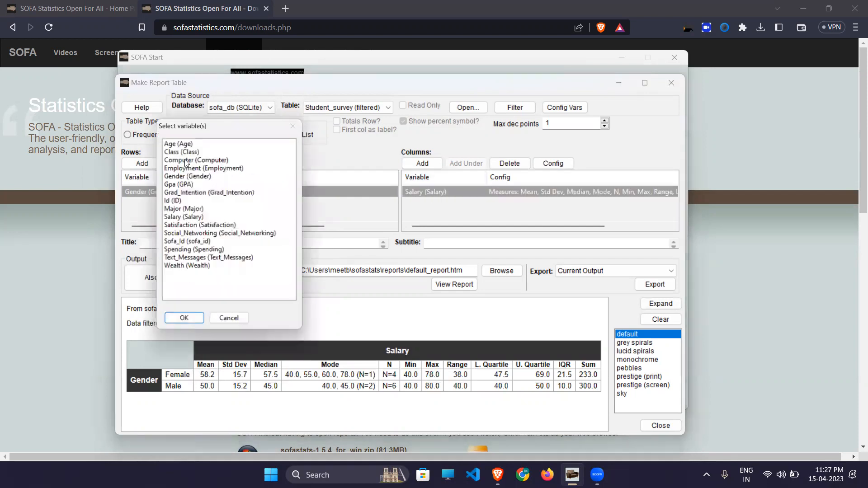
# - Nest Grad_Intention under Gender and review the split Salary statistics, e.g. Female No mean 47.5
pyautogui.click(180, 193)
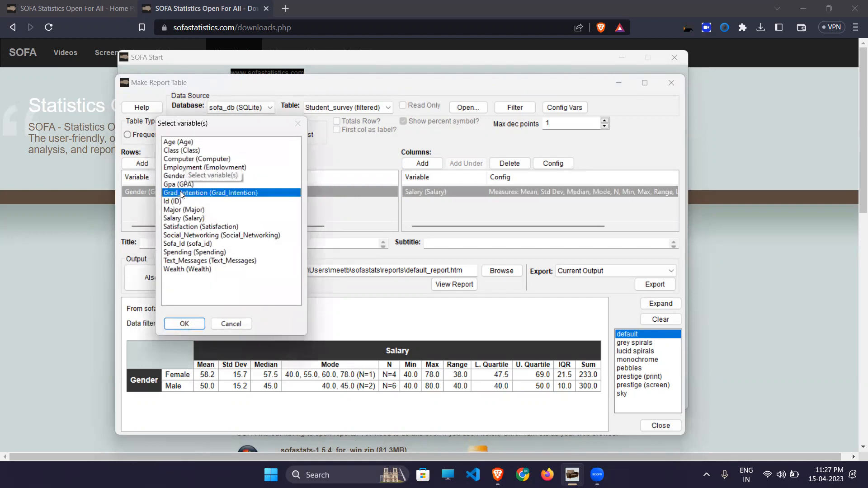
pyautogui.click(179, 327)
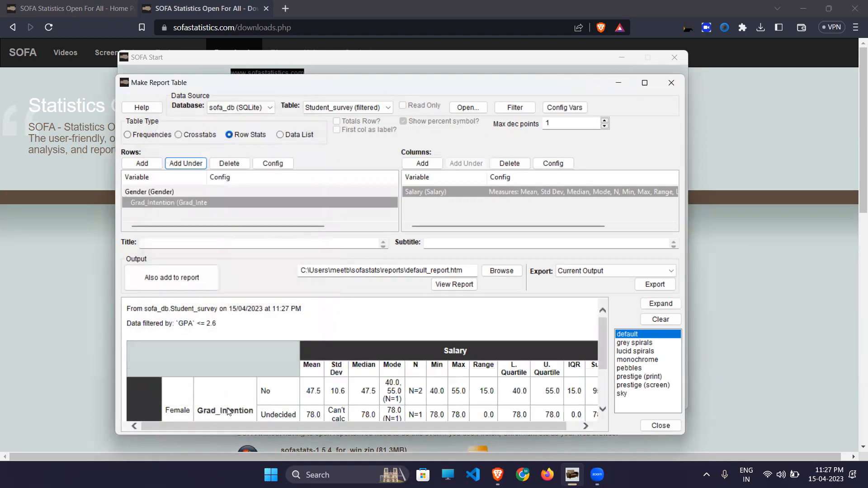
pyautogui.scroll(-3, 233, 405)
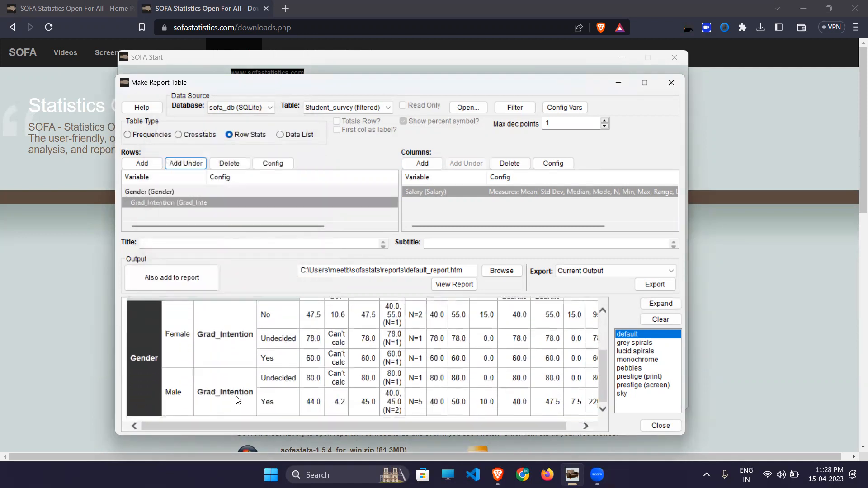
pyautogui.hscroll(1, 237, 400)
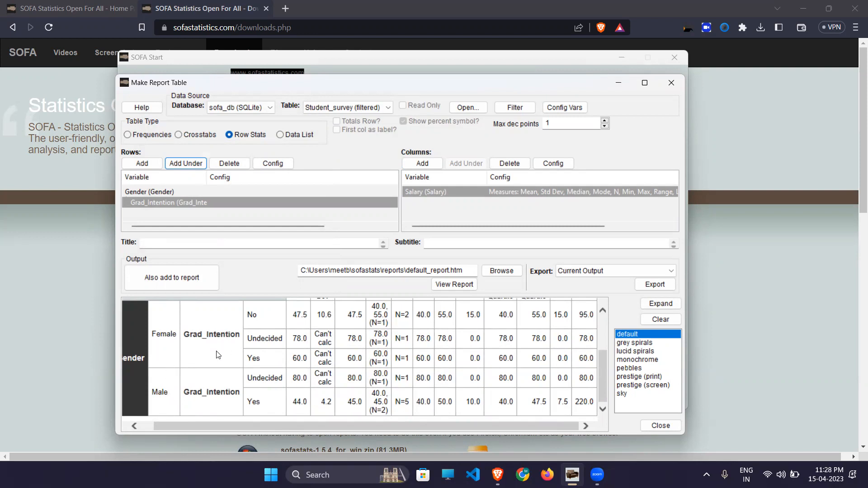
pyautogui.scroll(3, 217, 355)
pyautogui.scroll(-3, 217, 355)
pyautogui.scroll(1, 300, 348)
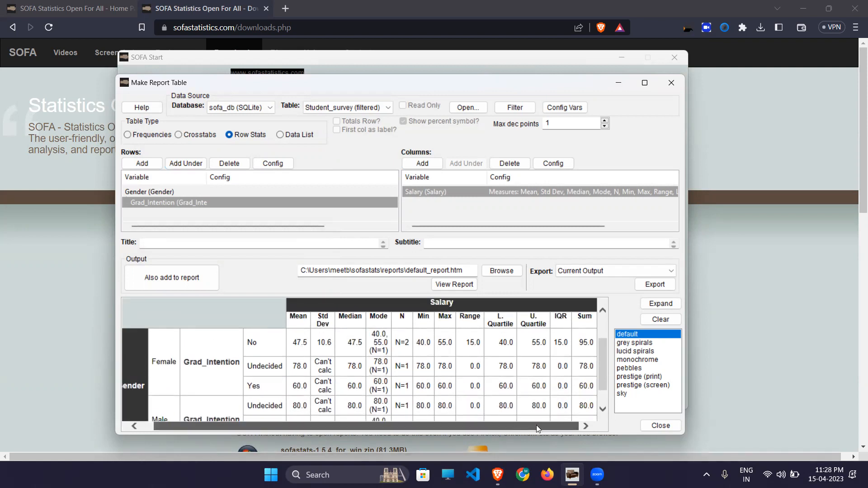
# - Maximize the window, clear the rows and Salary column, switch to Data List, and add Age
pyautogui.click(647, 83)
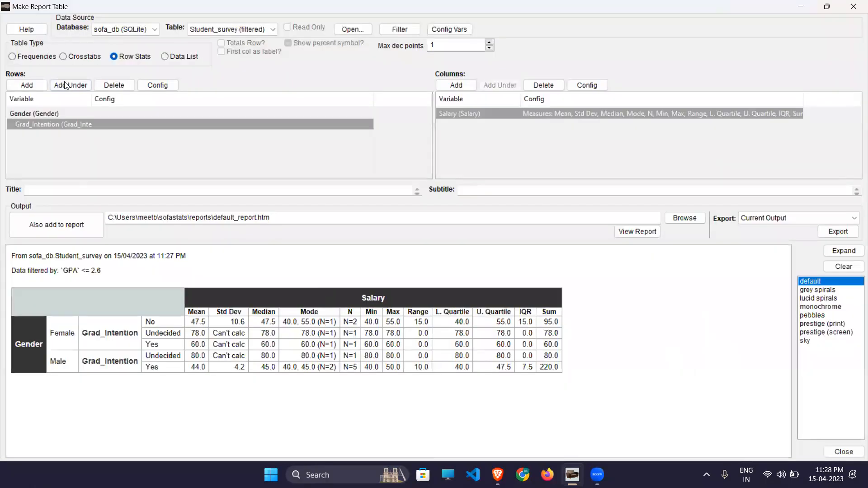
pyautogui.click(114, 86)
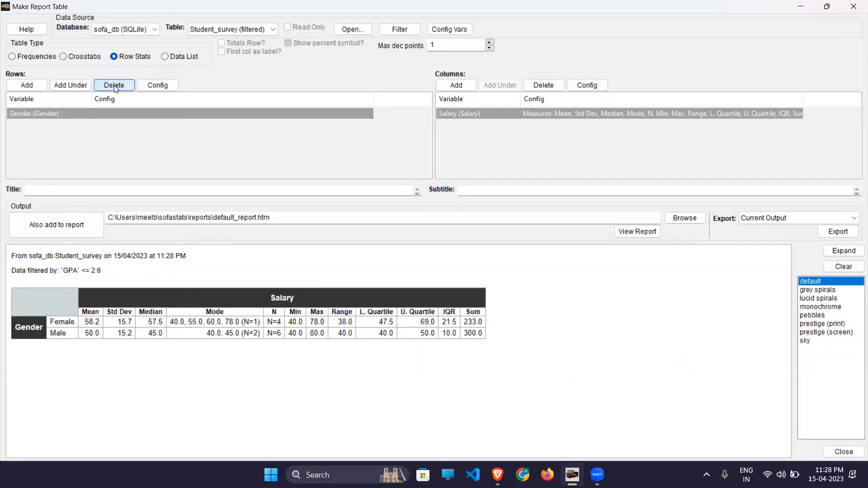
pyautogui.click(114, 86)
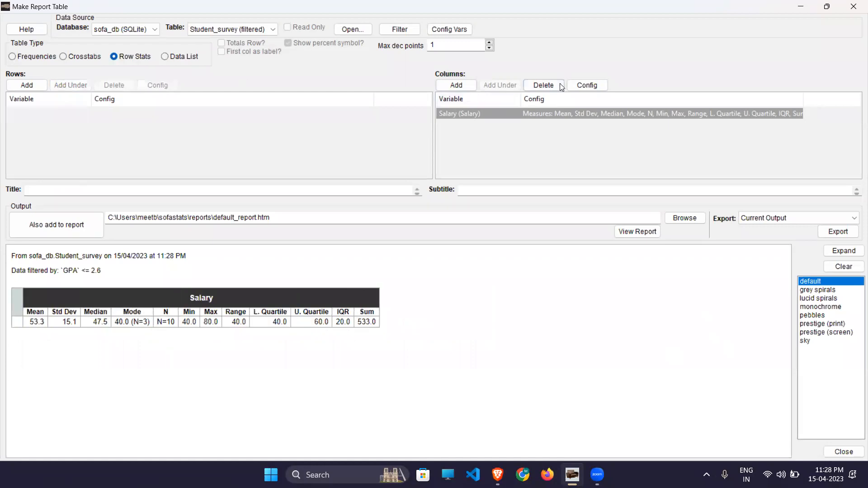
pyautogui.click(544, 85)
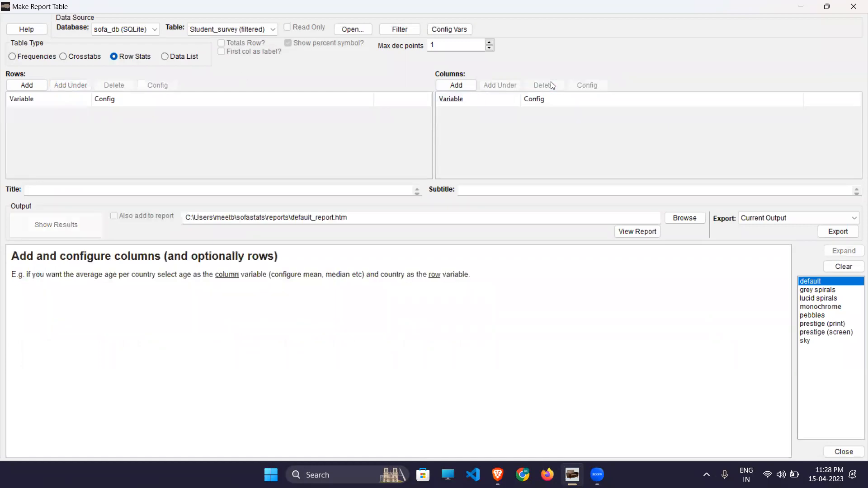
pyautogui.click(172, 58)
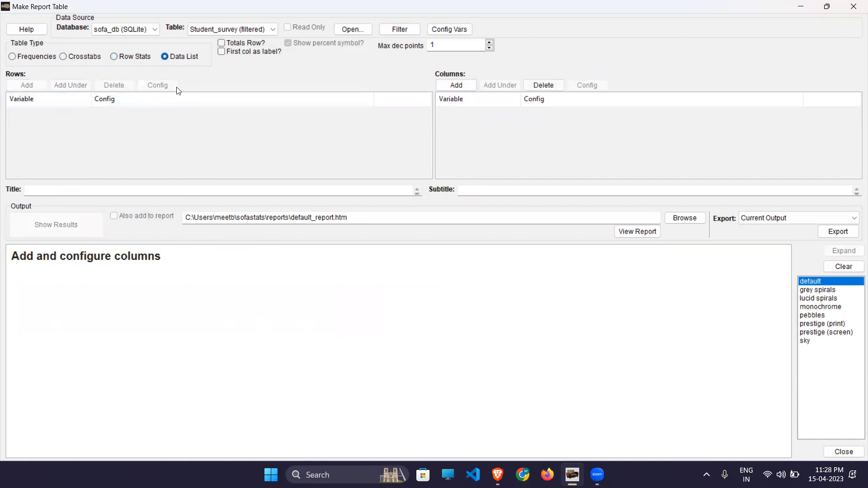
pyautogui.click(464, 85)
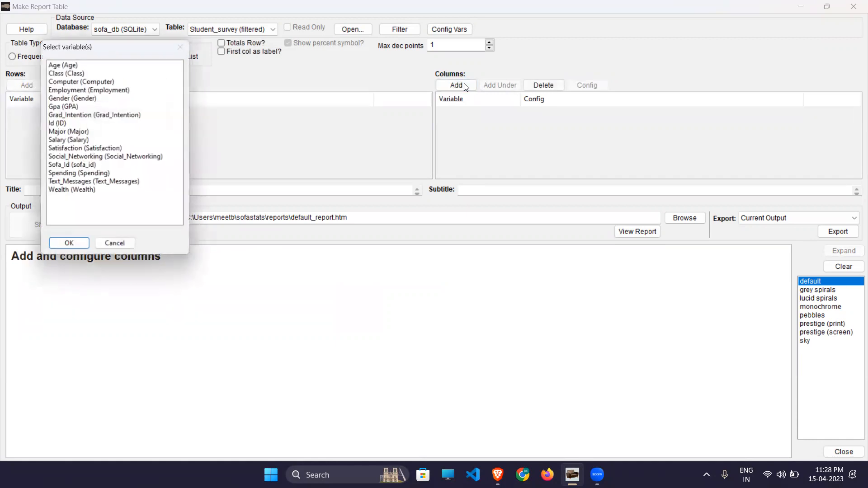
pyautogui.click(64, 65)
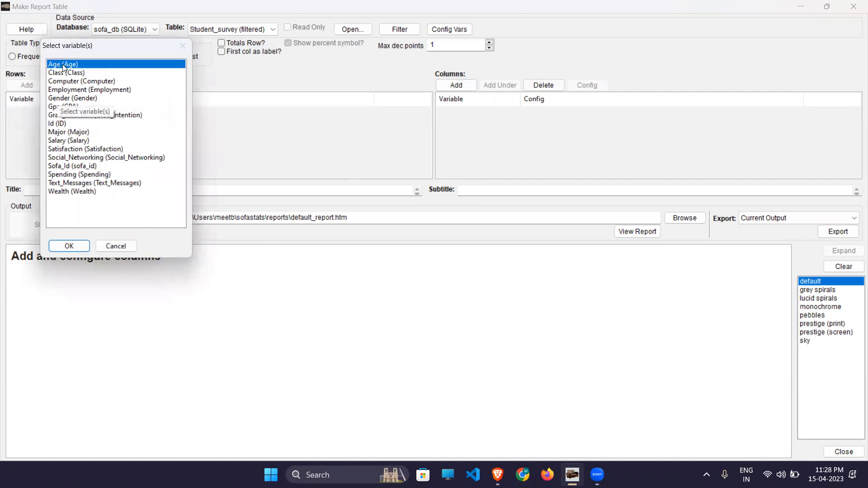
pyautogui.click(74, 245)
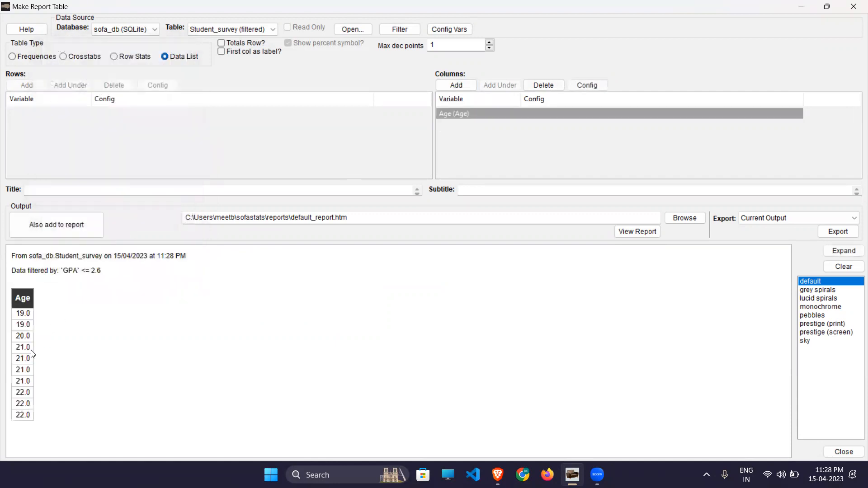
# - Add Class, Computer, Employment, Gpa and Gender as data list columns, then delete columns again
pyautogui.click(457, 85)
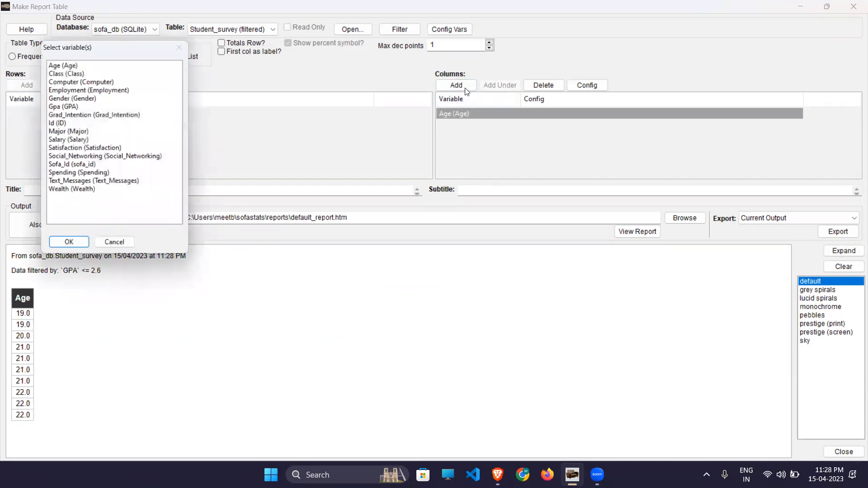
pyautogui.click(66, 74)
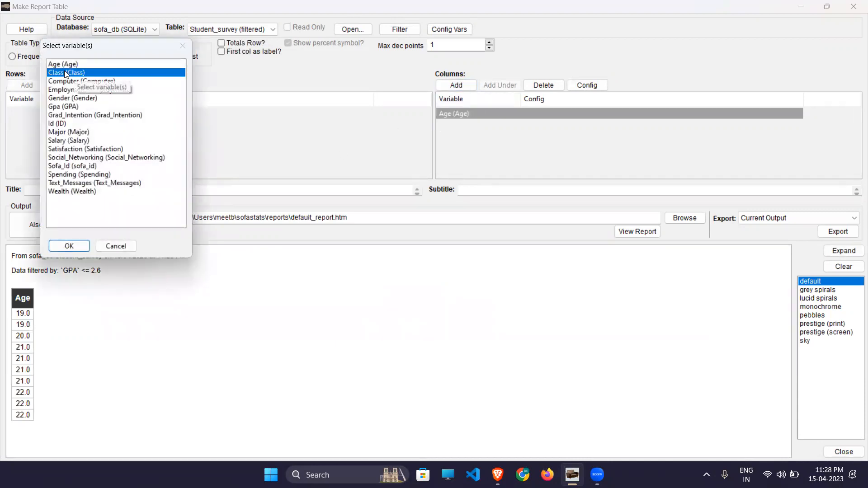
pyautogui.keyDown('ctrl'); pyautogui.click(63, 81); pyautogui.keyUp('ctrl')
pyautogui.keyDown('ctrl'); pyautogui.click(62, 84); pyautogui.keyUp('ctrl')
pyautogui.keyDown('ctrl'); pyautogui.click(62, 91); pyautogui.keyUp('ctrl')
pyautogui.keyDown('ctrl'); pyautogui.click(63, 82); pyautogui.keyUp('ctrl')
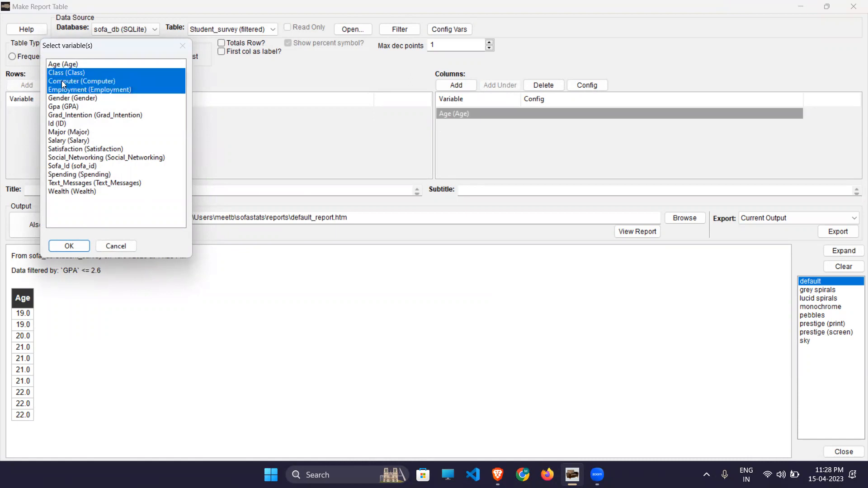
pyautogui.keyDown('ctrl'); pyautogui.click(64, 108); pyautogui.keyUp('ctrl')
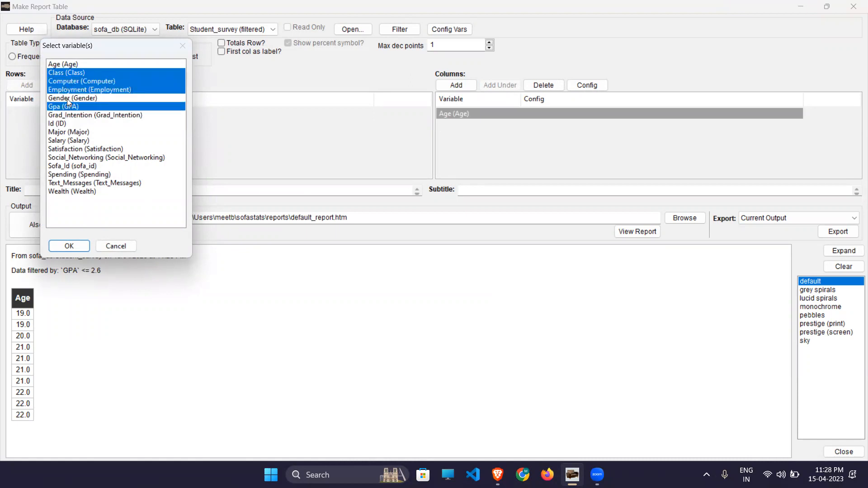
pyautogui.keyDown('ctrl'); pyautogui.click(68, 100); pyautogui.keyUp('ctrl')
pyautogui.click(68, 244)
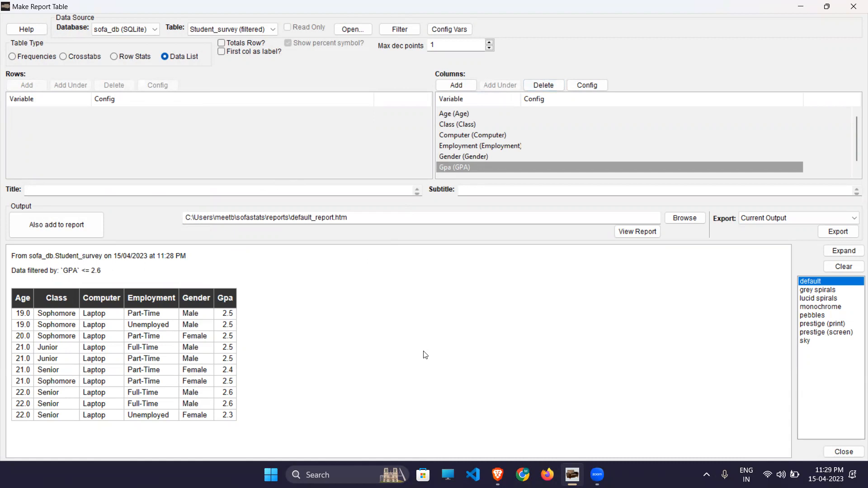
pyautogui.click(535, 86)
pyautogui.click(536, 86)
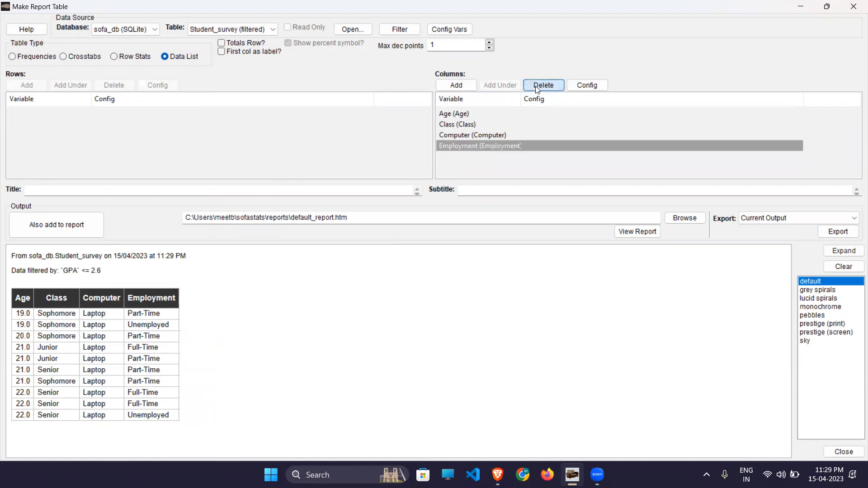
pyautogui.click(536, 86)
pyautogui.click(536, 86)
pyautogui.click(535, 86)
pyautogui.click(536, 86)
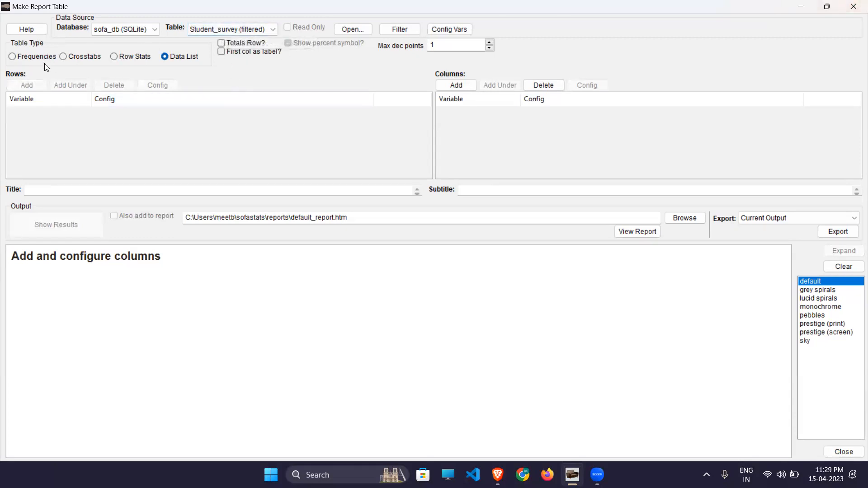
# - Add a Gender column to the data list and turn on the totals row
pyautogui.click(449, 83)
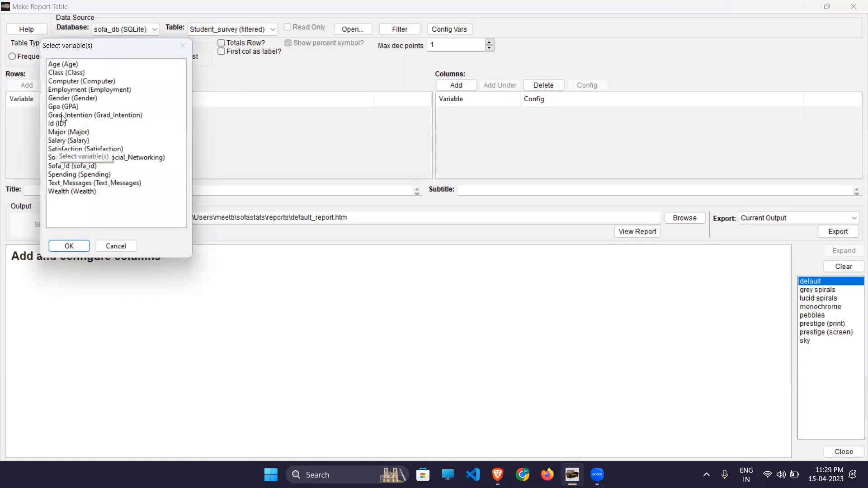
pyautogui.click(67, 98)
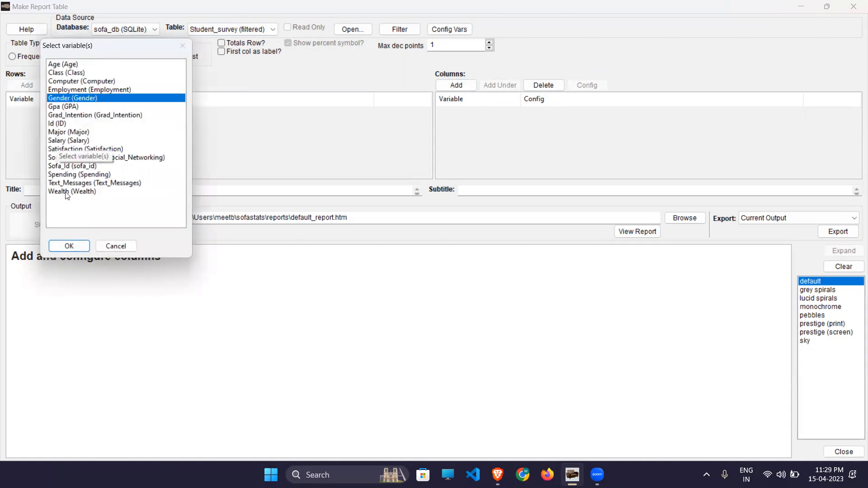
pyautogui.click(68, 246)
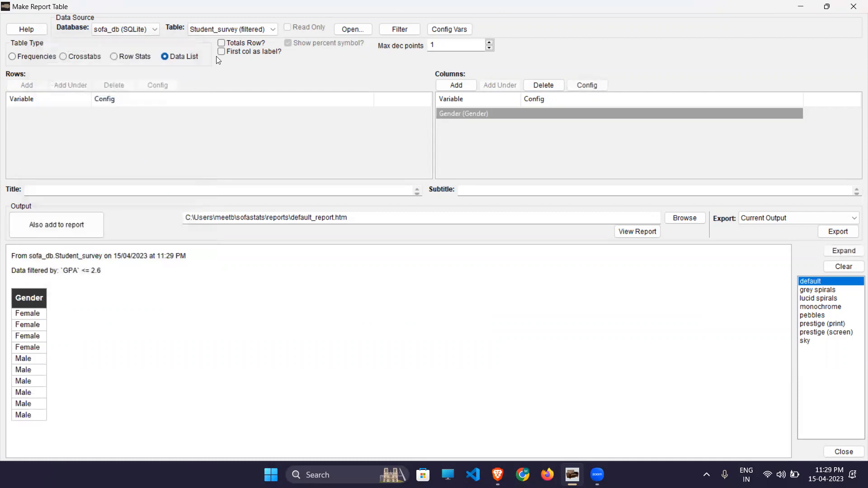
pyautogui.click(223, 43)
# - Add a Salary column, showing a Salary total of 533.0
pyautogui.click(456, 86)
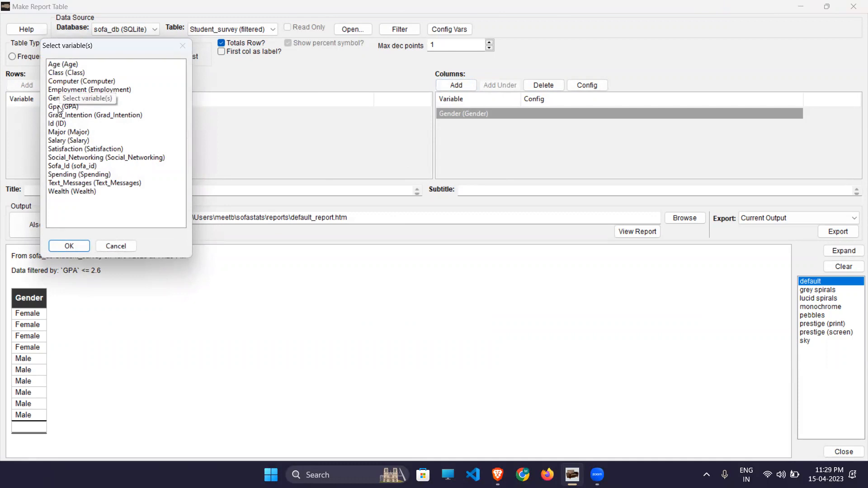
pyautogui.click(56, 140)
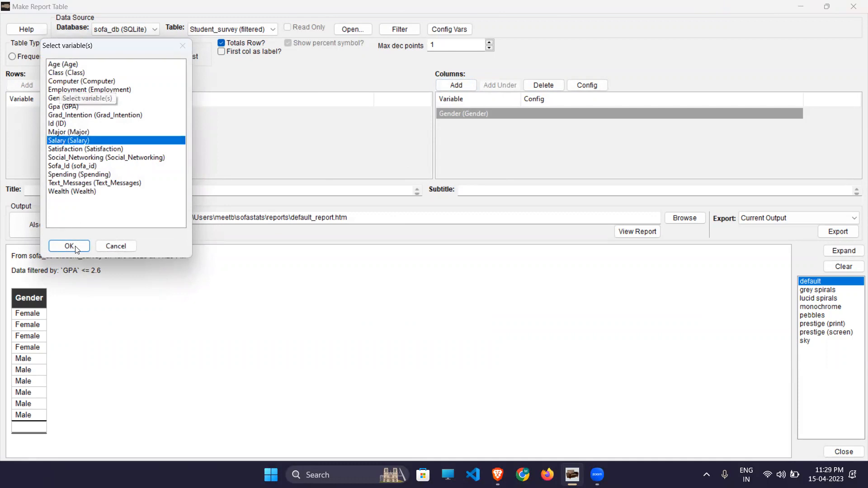
pyautogui.click(75, 248)
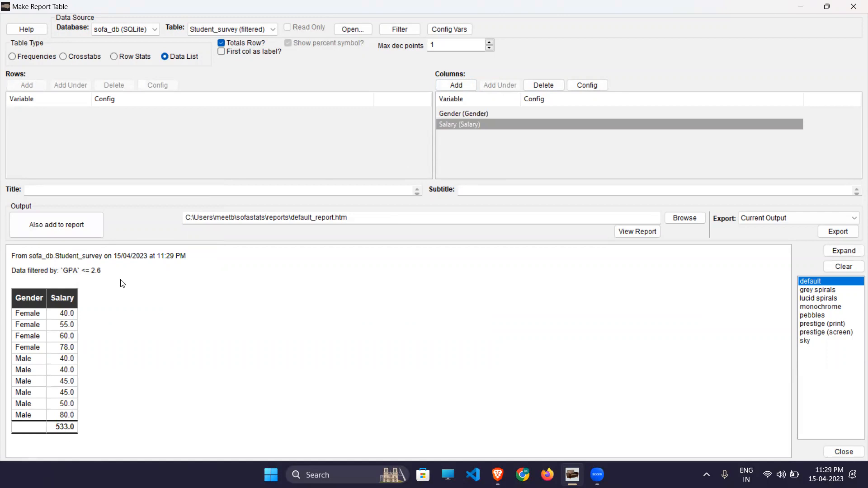
# - Erase the `GPA` <= 2.6 filter expression, acknowledge the missing-filter message, and remove the filter
pyautogui.press('super+Down')
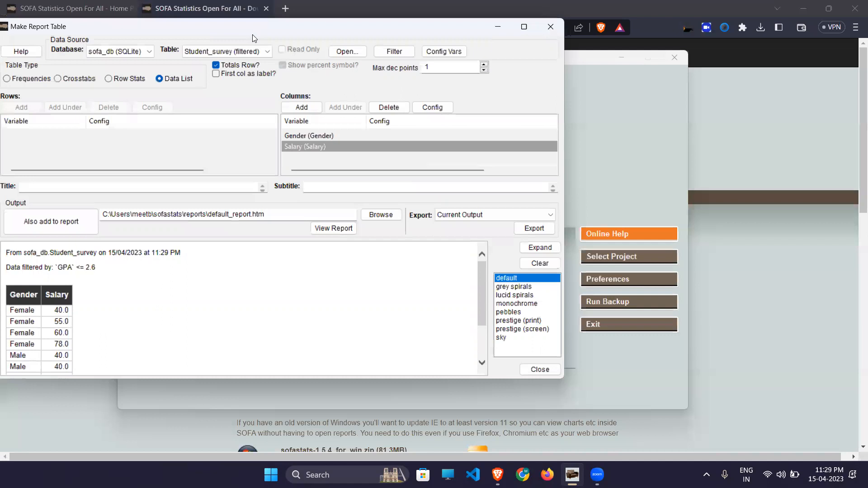
pyautogui.moveTo(252, 34); pyautogui.dragTo(519, 75)
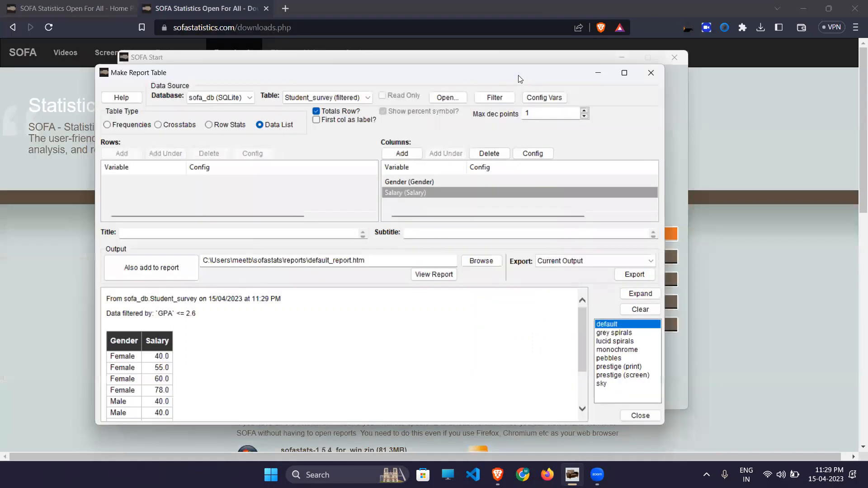
pyautogui.click(495, 97)
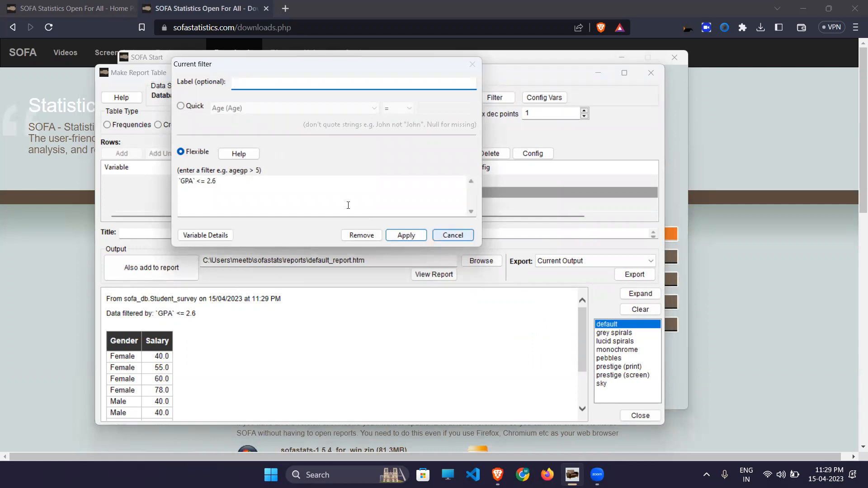
pyautogui.click(262, 183)
pyautogui.press('BackSpace')
pyautogui.press('BackSpace')
pyautogui.press('BackSpace')
pyautogui.press('BackSpace')
pyautogui.press('BackSpace')
pyautogui.press('BackSpace')
pyautogui.press('BackSpace')
pyautogui.press('BackSpace')
pyautogui.press('BackSpace')
pyautogui.press('BackSpace')
pyautogui.press('BackSpace')
pyautogui.press('BackSpace')
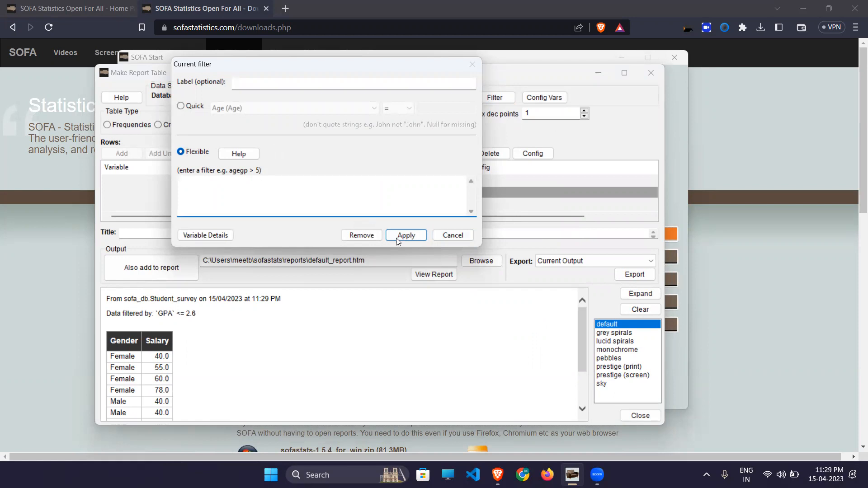
pyautogui.click(402, 235)
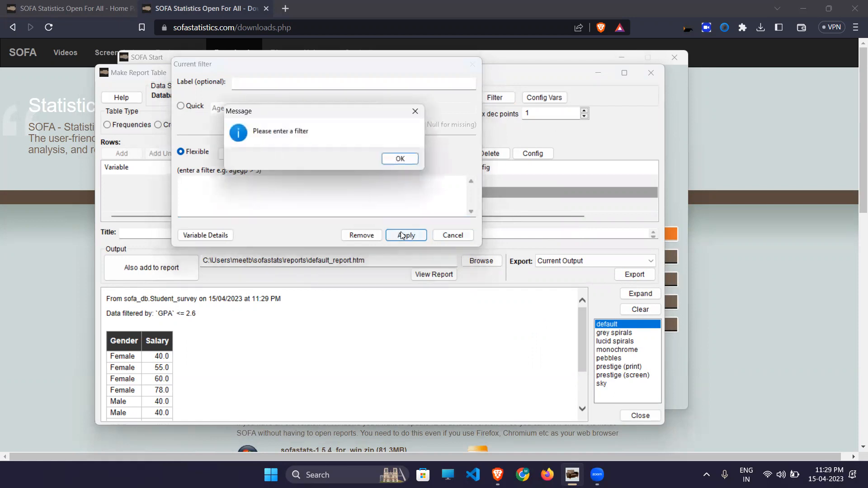
pyautogui.click(405, 160)
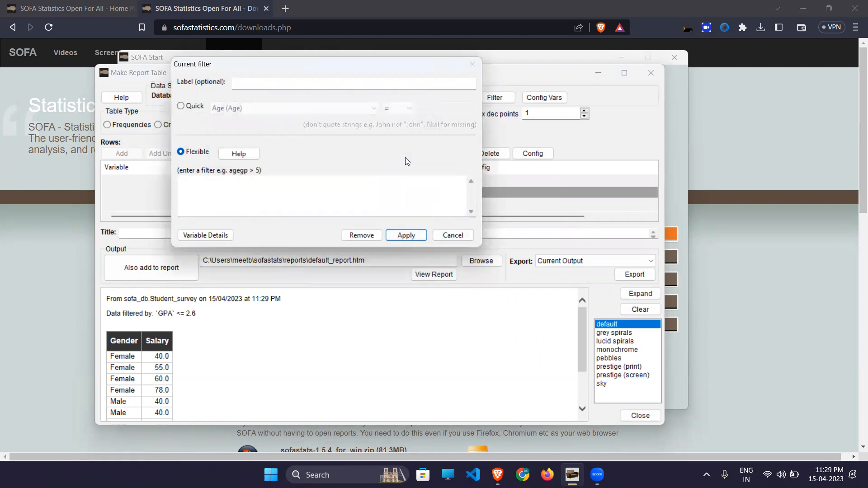
pyautogui.click(367, 235)
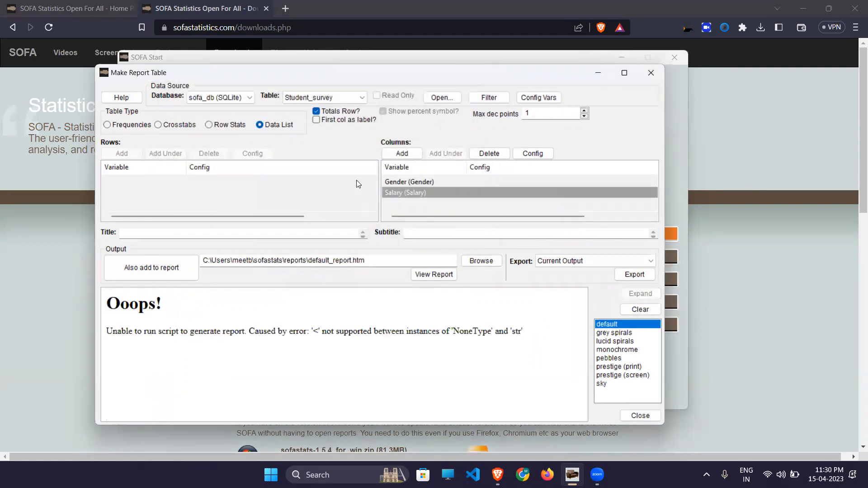
# - Select the Gender and Salary columns, then dismiss the filter dialog without applying it
pyautogui.click(409, 184)
pyautogui.click(409, 191)
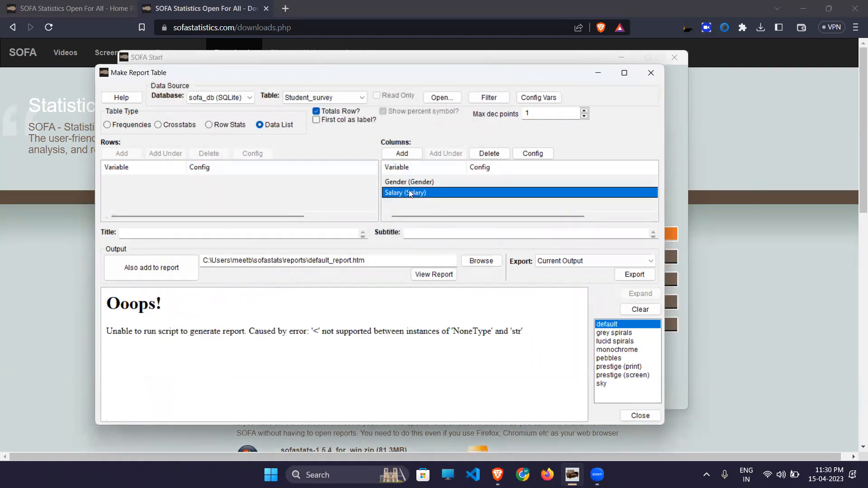
pyautogui.click(406, 332)
pyautogui.click(489, 97)
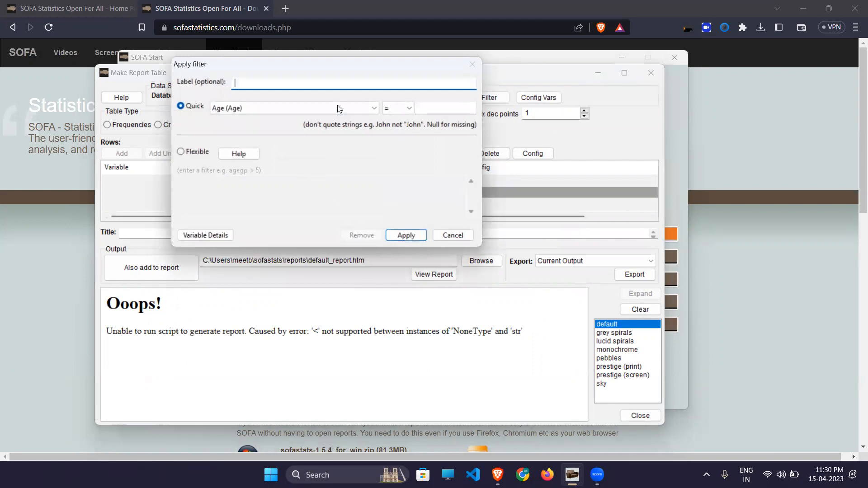
pyautogui.click(450, 239)
# - Delete Gender and Salary from the columns, then add Salary back as a column
pyautogui.click(403, 180)
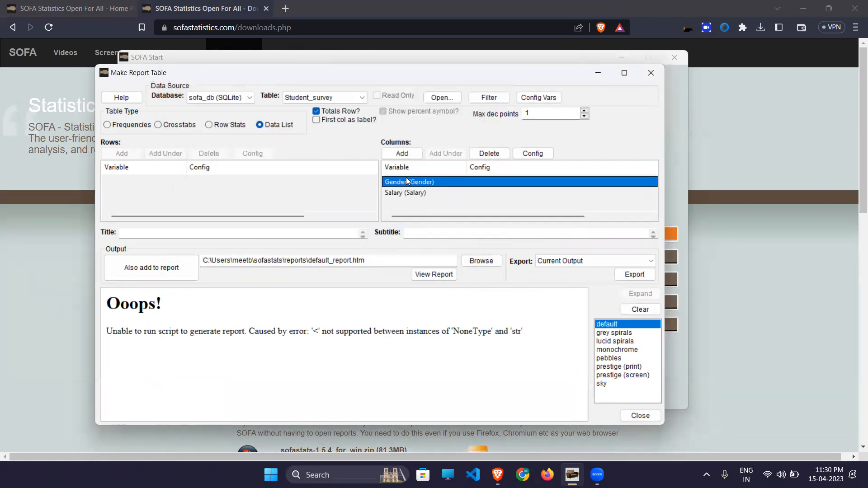
pyautogui.click(415, 191)
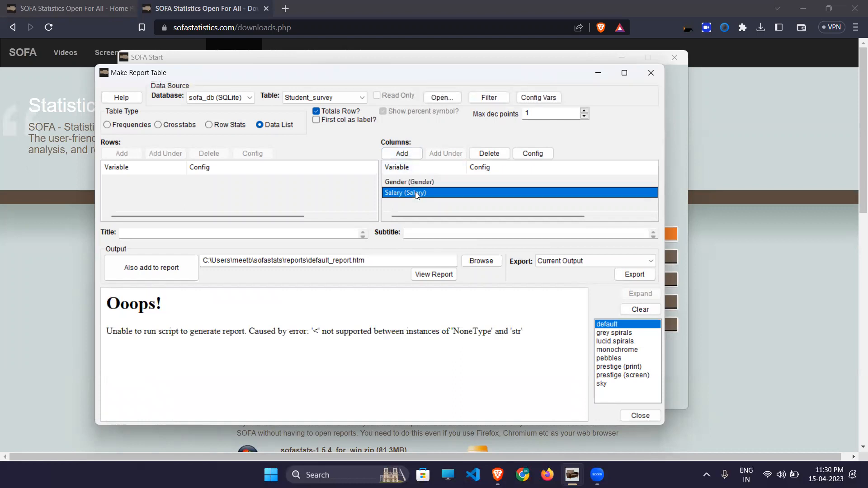
pyautogui.click(484, 157)
pyautogui.click(484, 158)
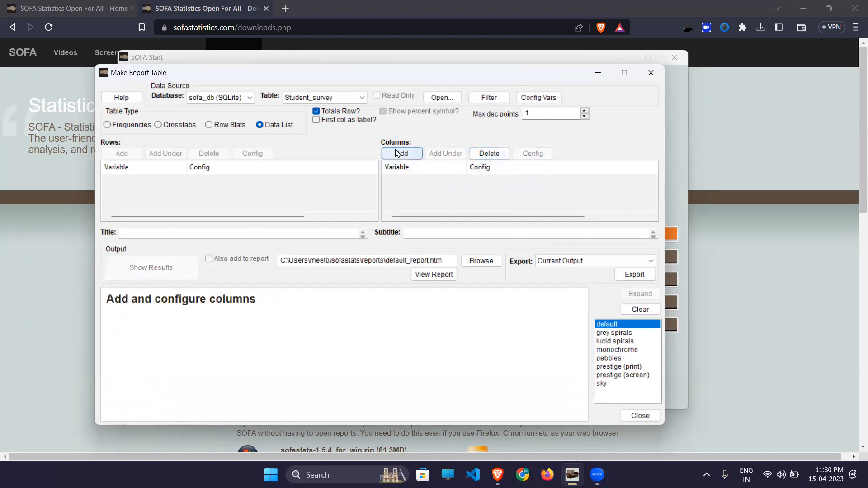
pyautogui.click(402, 154)
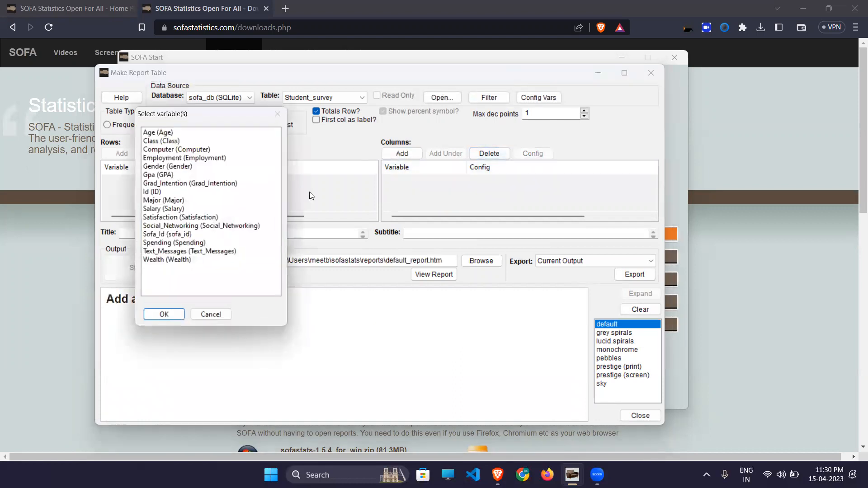
pyautogui.click(154, 208)
pyautogui.click(163, 314)
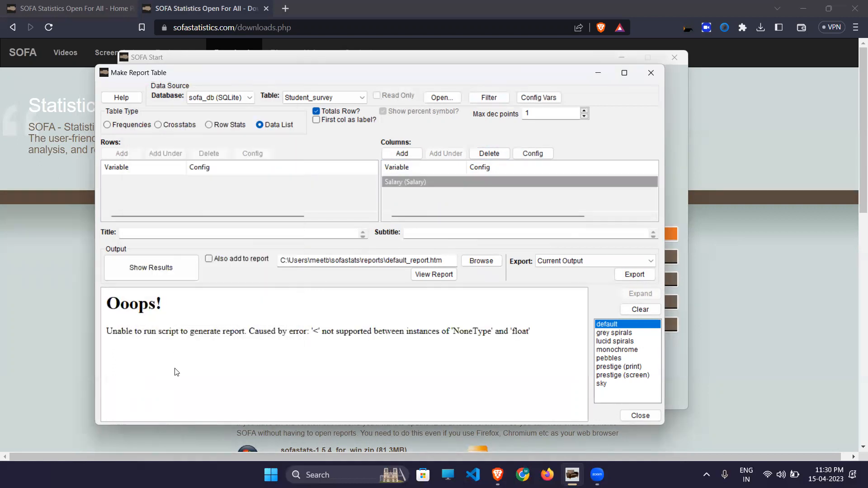
# - Try Row Stats with Age columns by Grad_Intention rows, then revert to Data List
pyautogui.click(216, 127)
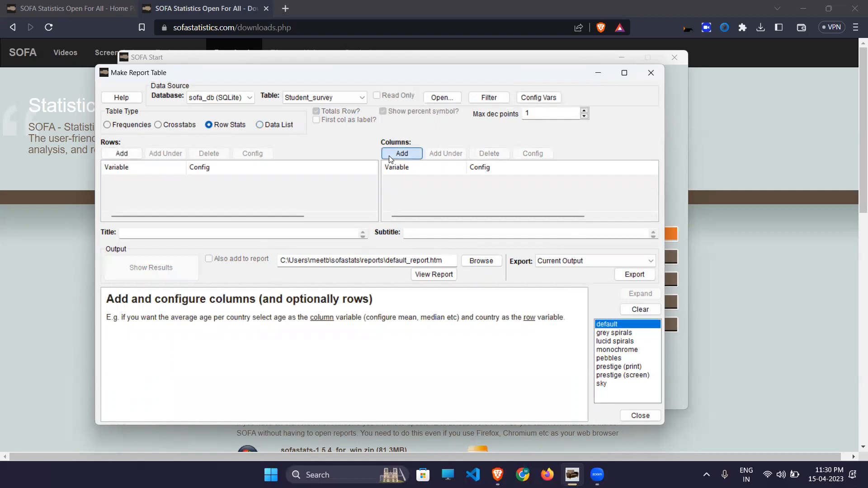
pyautogui.click(390, 157)
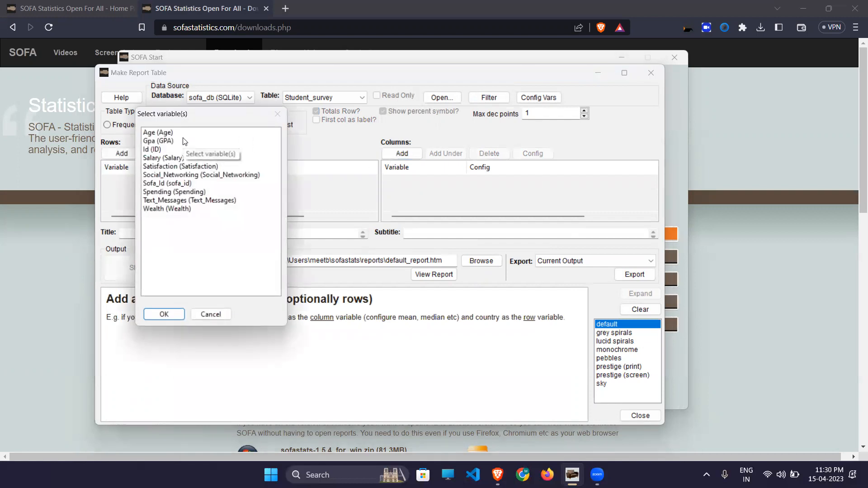
pyautogui.click(153, 134)
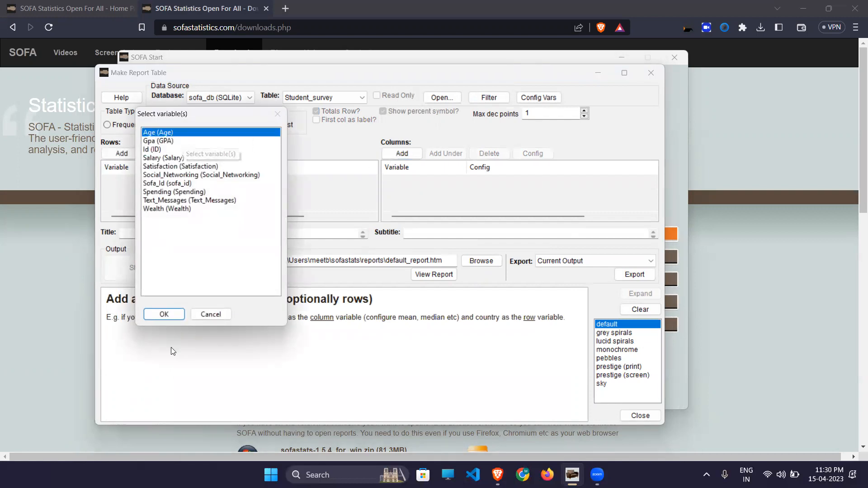
pyautogui.click(169, 311)
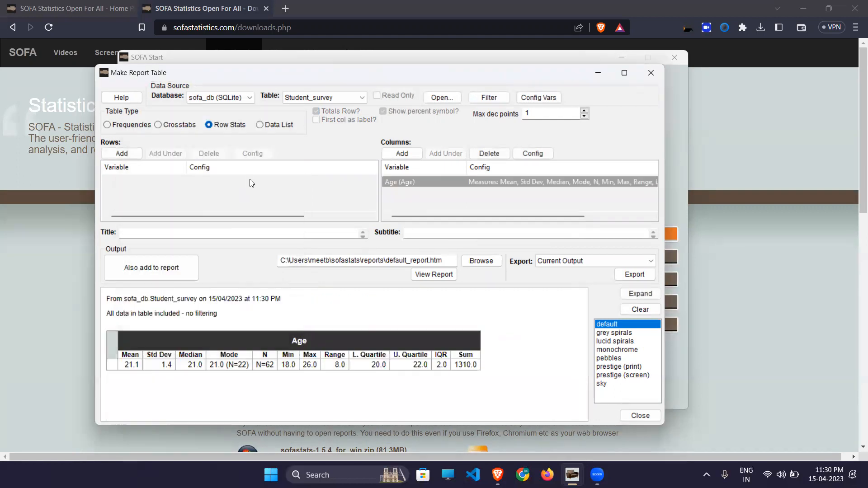
pyautogui.click(122, 153)
pyautogui.click(159, 183)
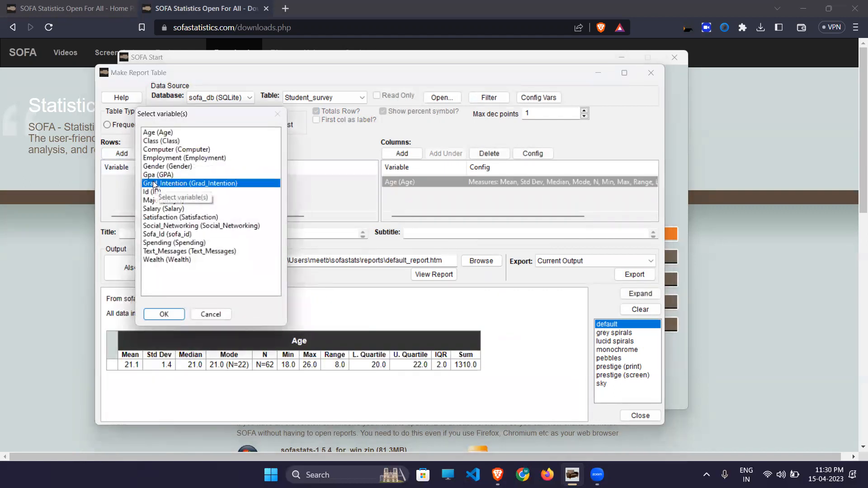
pyautogui.click(159, 313)
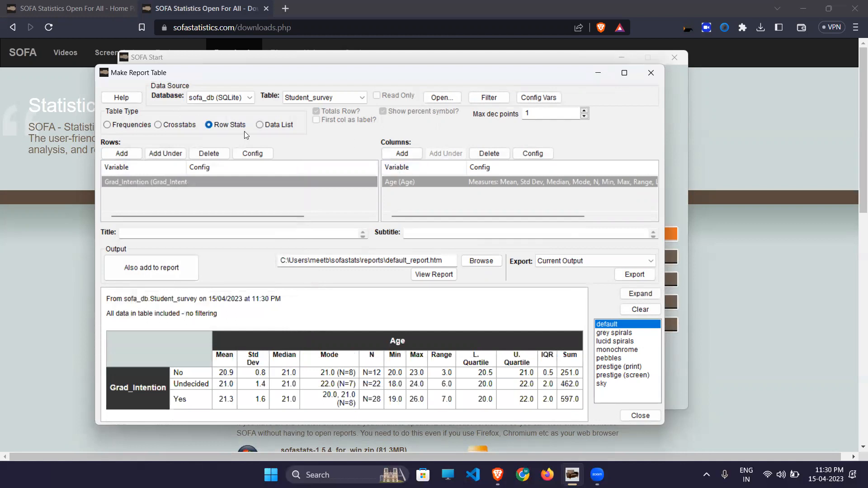
pyautogui.click(261, 125)
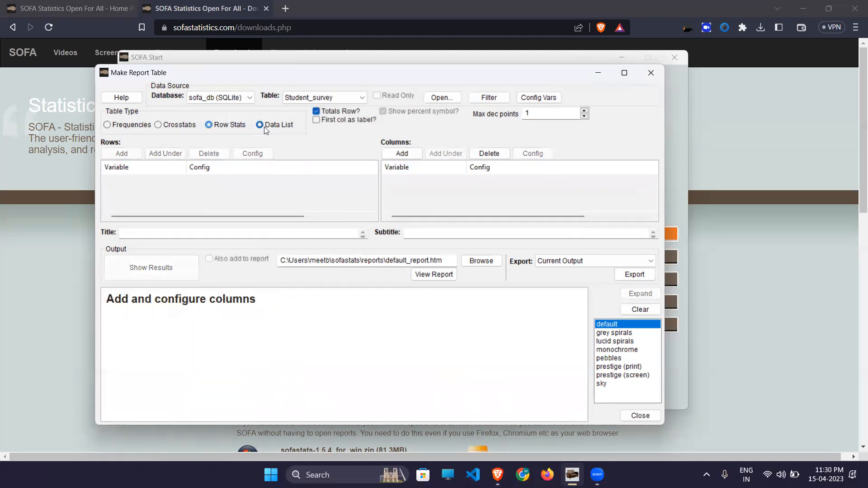
# - Turn off the totals row, add Major as a column, then leave the report builder for Charts
pyautogui.click(324, 114)
pyautogui.click(402, 153)
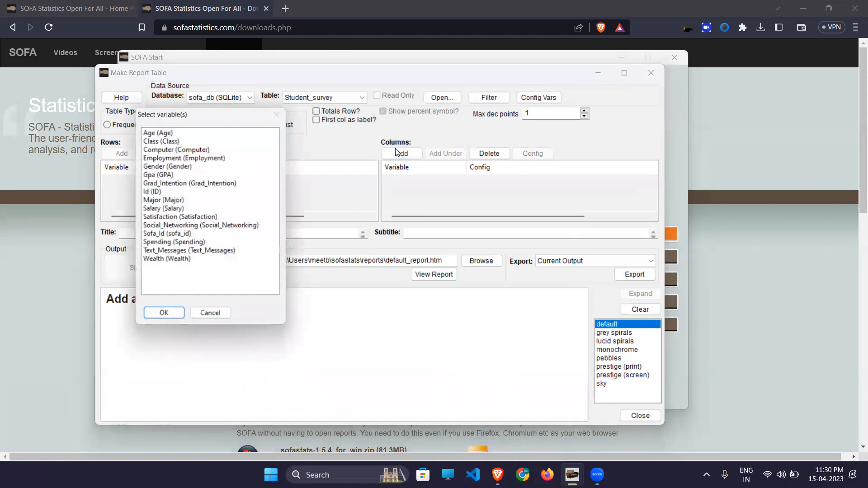
pyautogui.click(156, 200)
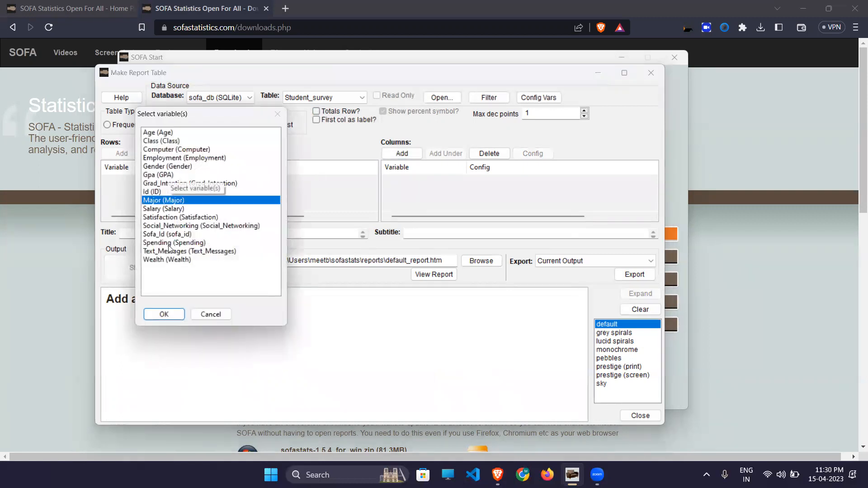
pyautogui.click(155, 315)
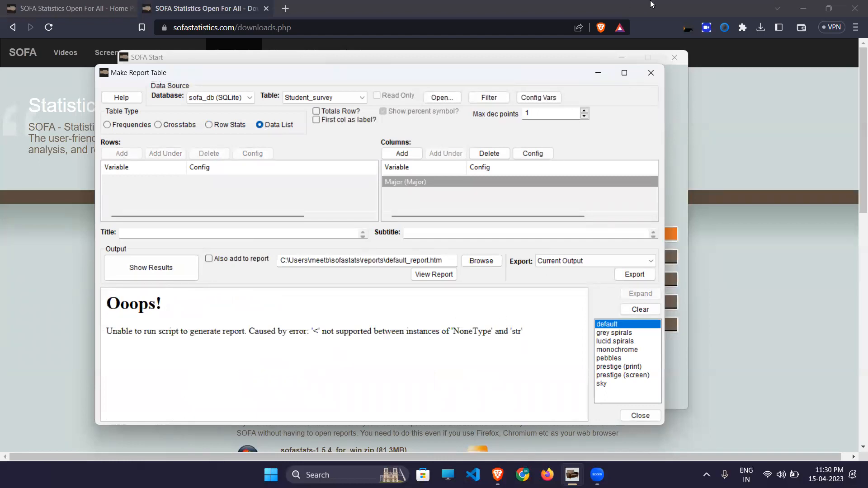
pyautogui.click(651, 73)
pyautogui.click(174, 324)
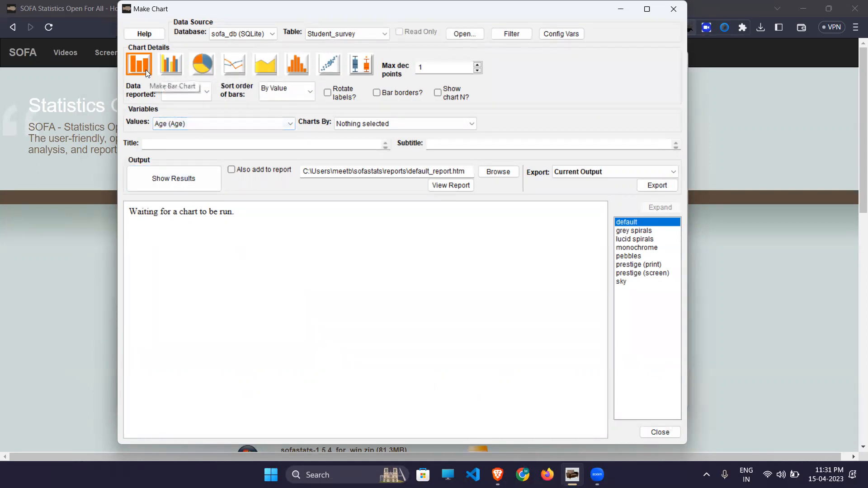
# - Draw a simple bar chart of Major with Charts By left at Nothing selected
pyautogui.click(230, 125)
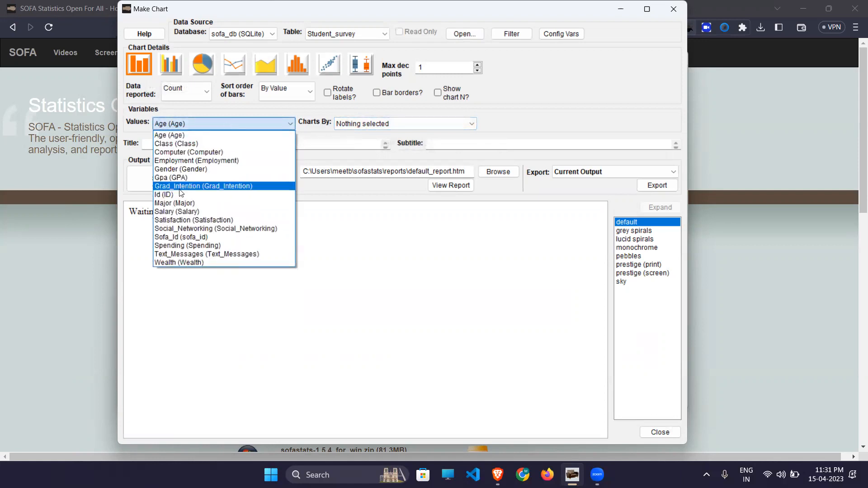
pyautogui.click(176, 203)
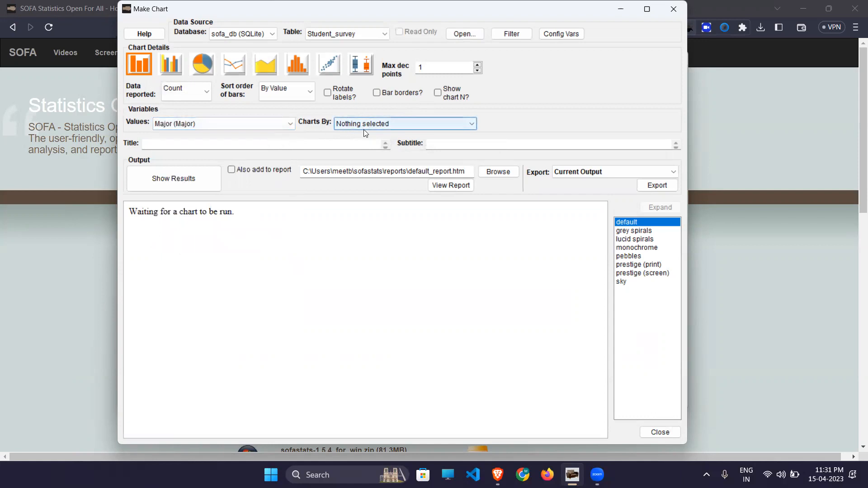
pyautogui.click(376, 128)
pyautogui.click(376, 127)
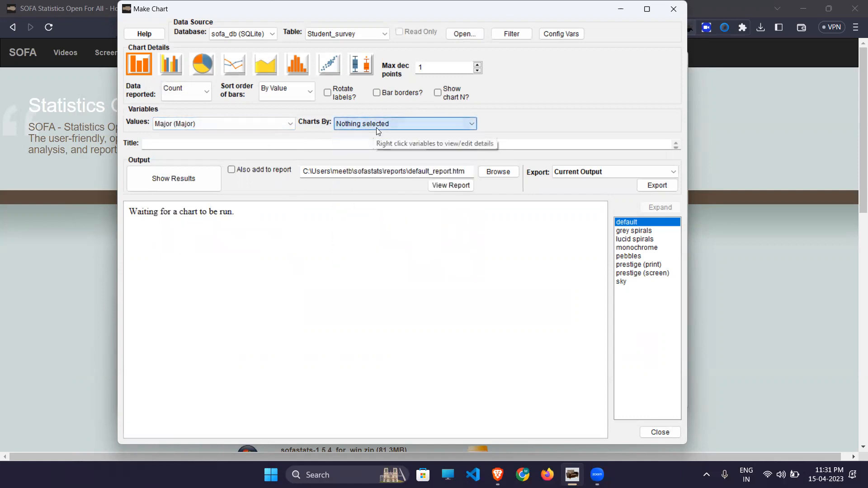
pyautogui.click(189, 181)
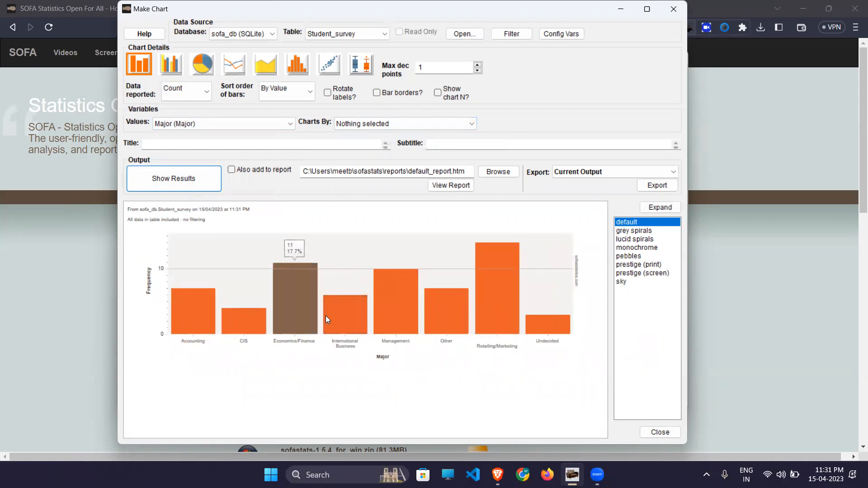
pyautogui.moveTo(333, 315)
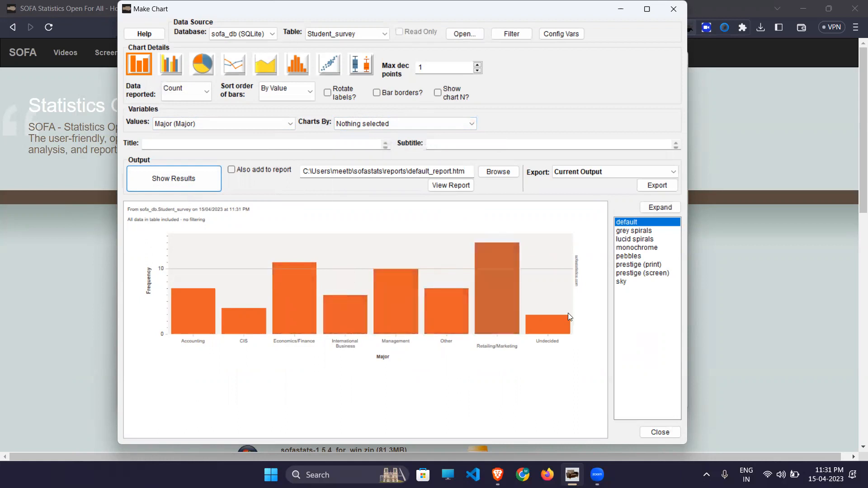
pyautogui.click(425, 122)
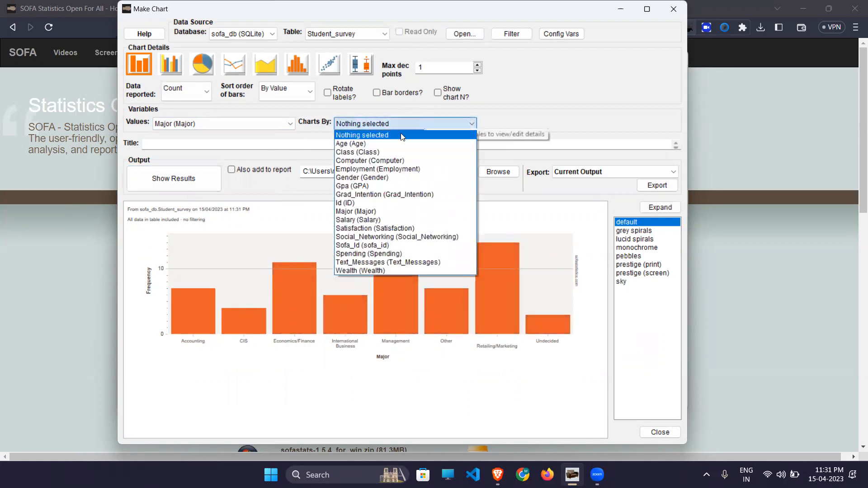
# - Set Charts By to Gender, redraw, and scroll through the Female and Male Major charts
pyautogui.click(362, 177)
pyautogui.click(181, 178)
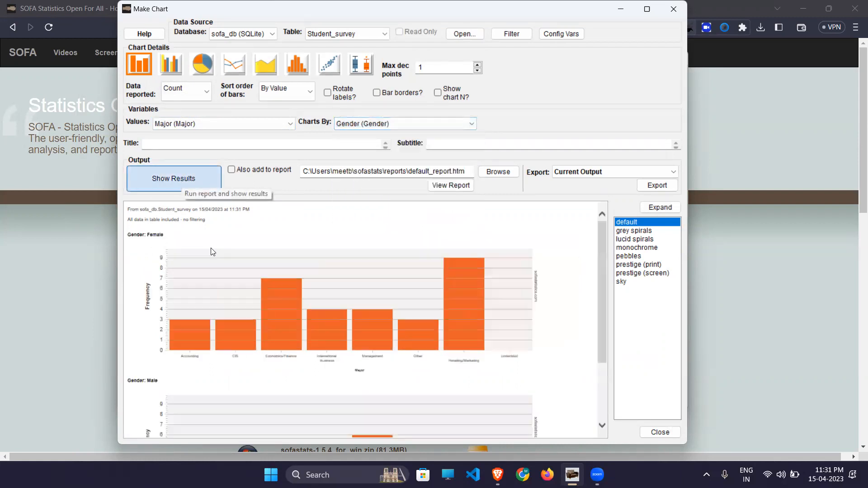
pyautogui.scroll(-2, 234, 413)
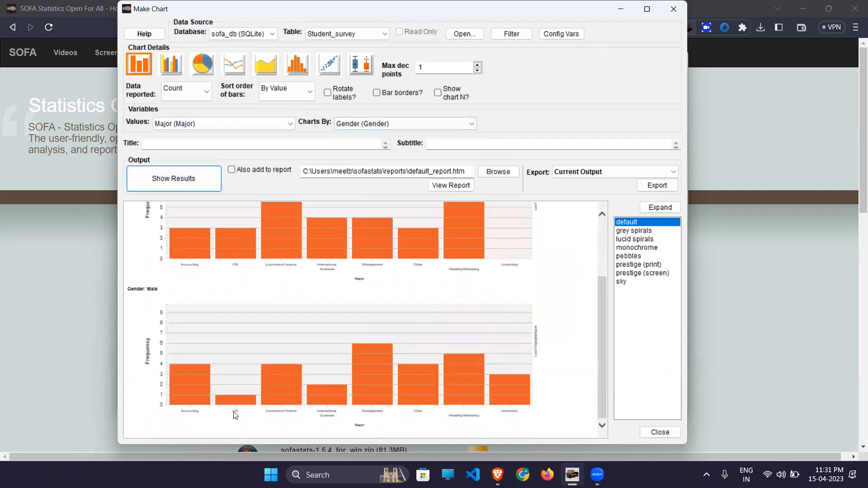
pyautogui.scroll(2, 234, 414)
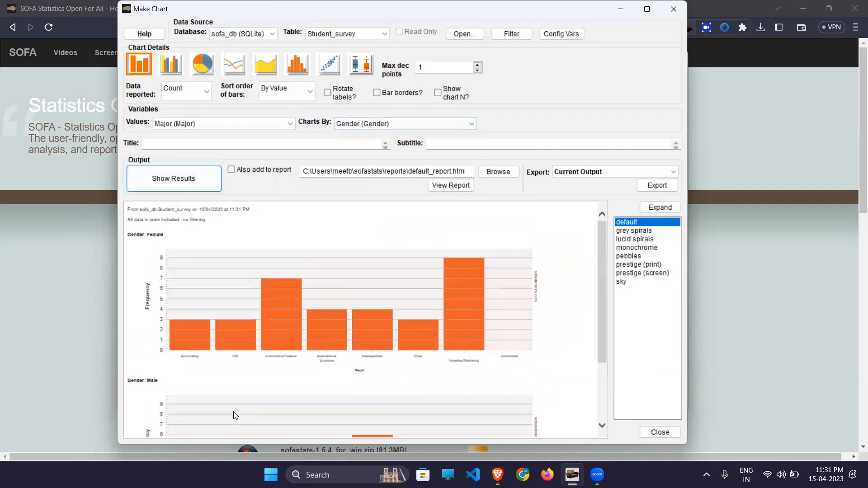
pyautogui.moveTo(194, 330)
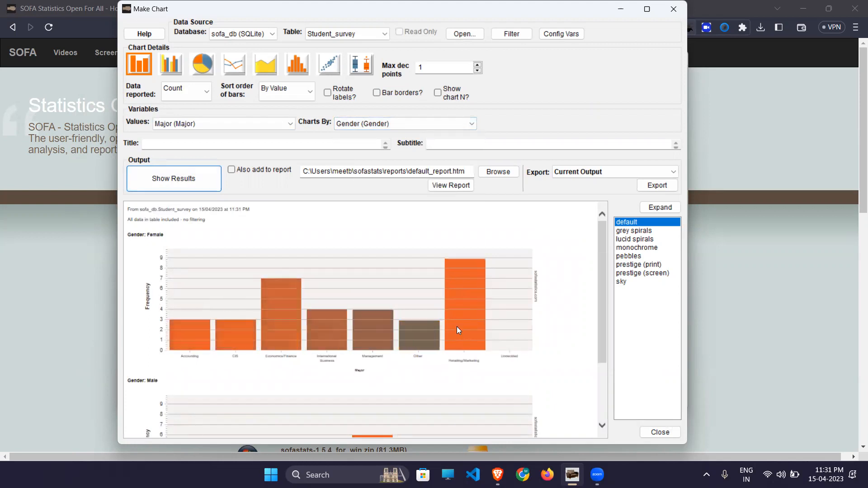
pyautogui.scroll(-2, 193, 417)
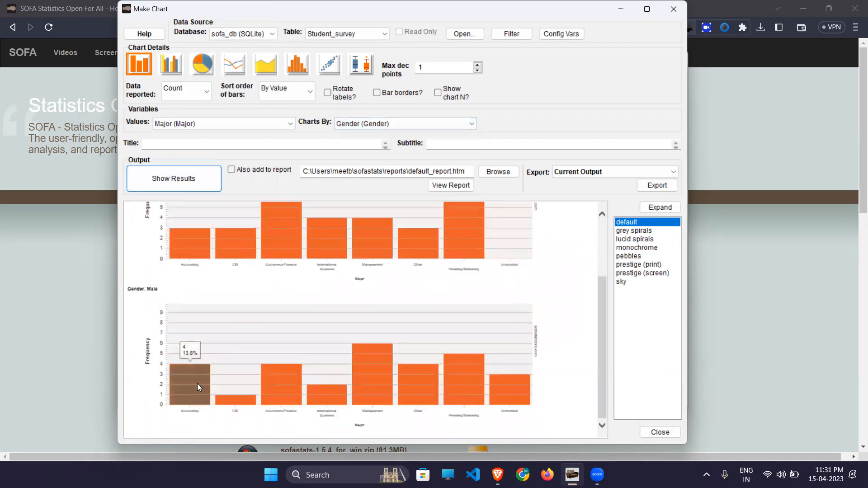
pyautogui.moveTo(499, 387)
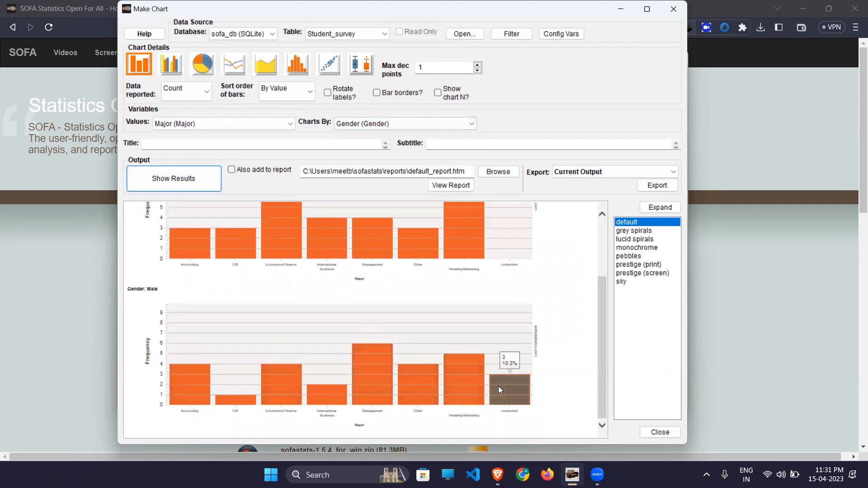
pyautogui.scroll(3, 288, 355)
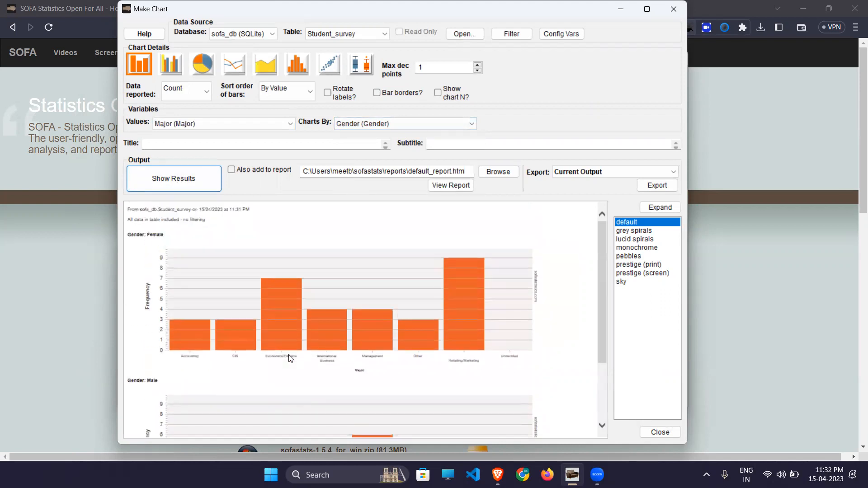
# - Draw a clustered bar chart of Major grouped by Gender, read the counts, then choose pie
pyautogui.click(164, 68)
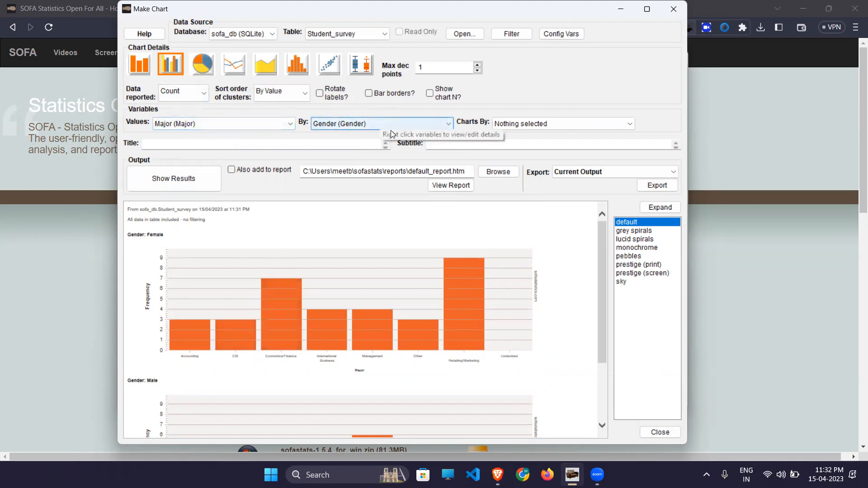
pyautogui.click(175, 183)
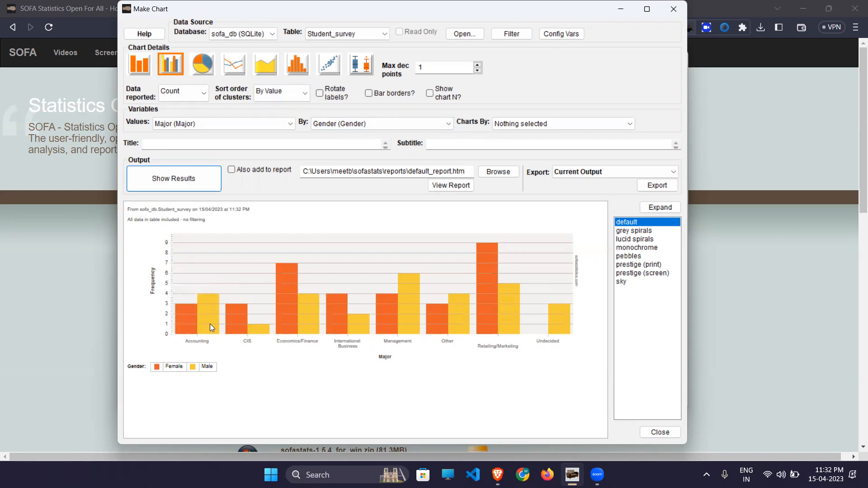
pyautogui.moveTo(218, 320)
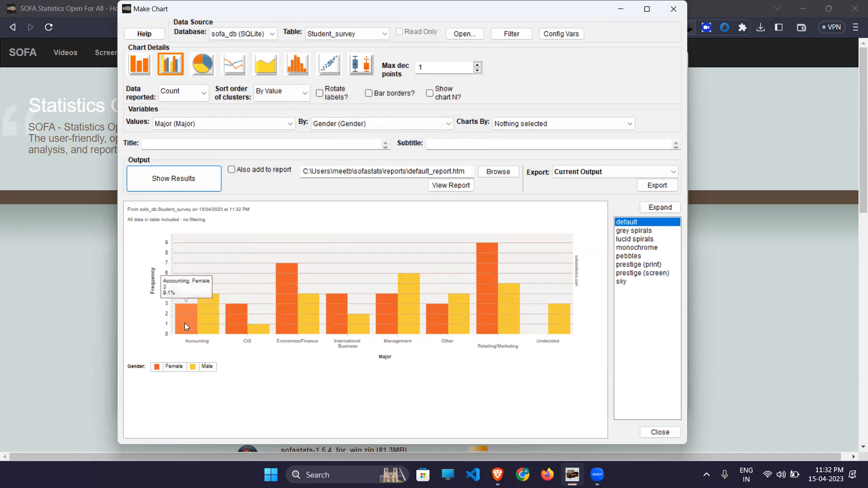
pyautogui.moveTo(518, 322)
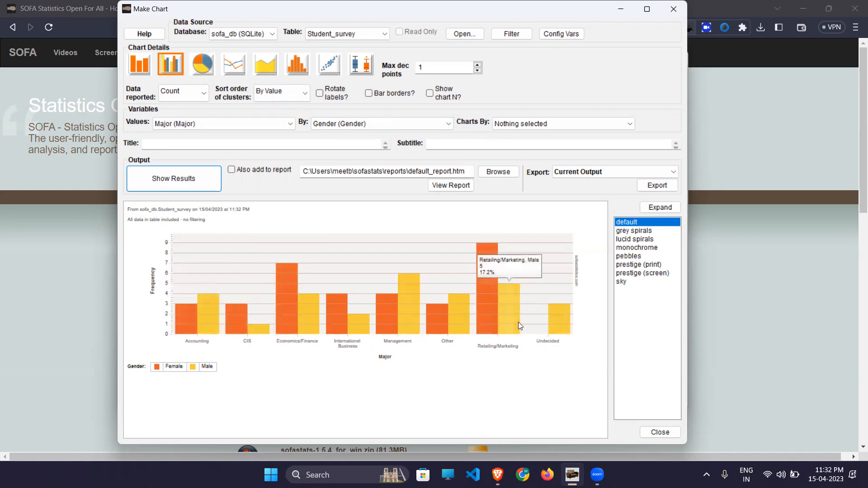
pyautogui.scroll(2, 518, 322)
pyautogui.hscroll(-2, 519, 322)
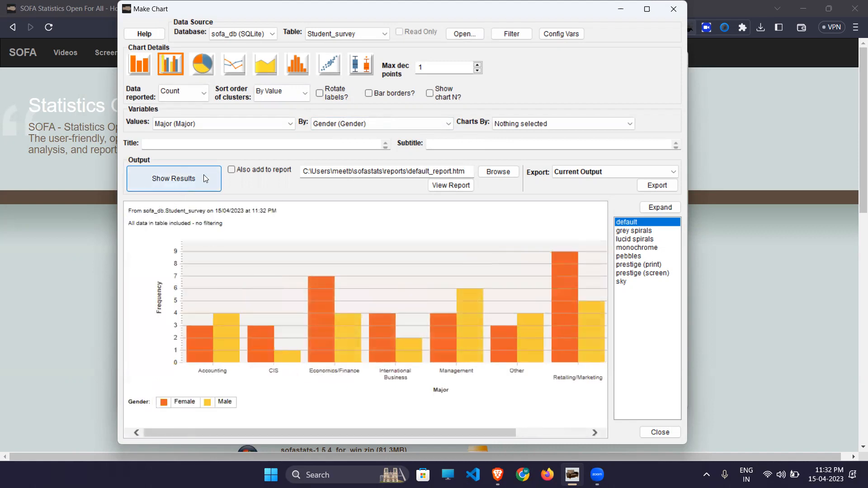
pyautogui.click(198, 68)
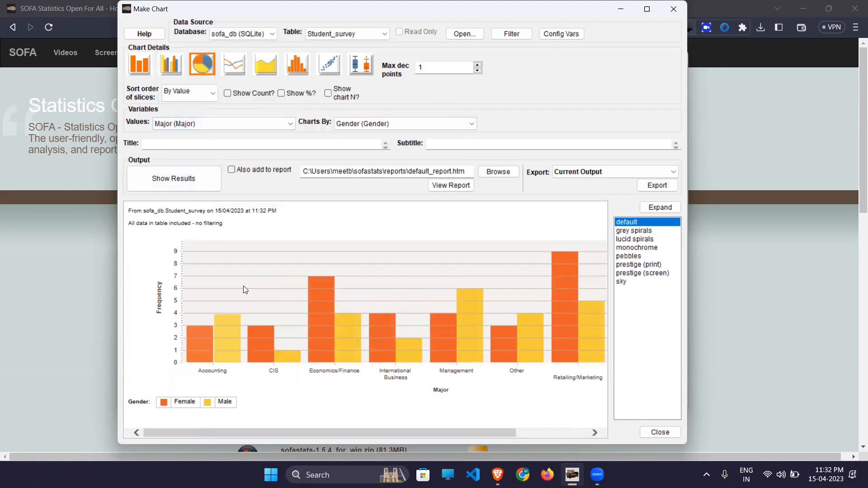
# - Show Female and Male Major pie charts and read slices like Retailing/Marketing 9 (27.3%)
pyautogui.click(171, 185)
pyautogui.moveTo(280, 327)
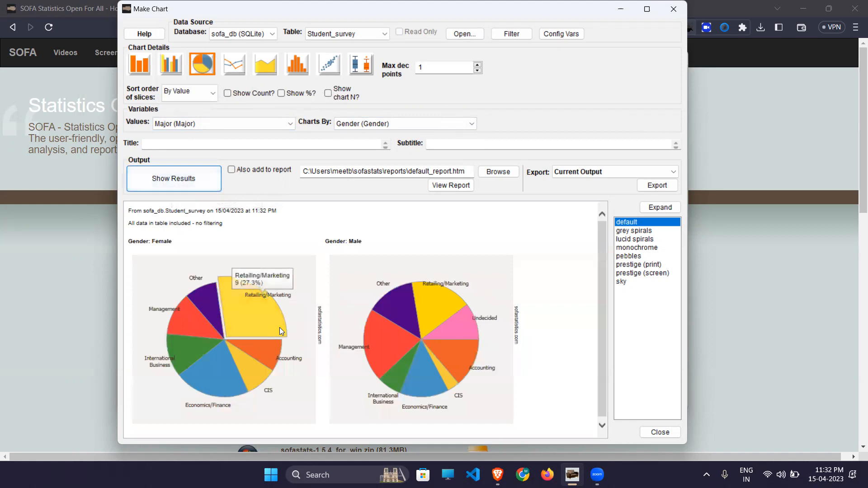
pyautogui.moveTo(398, 325)
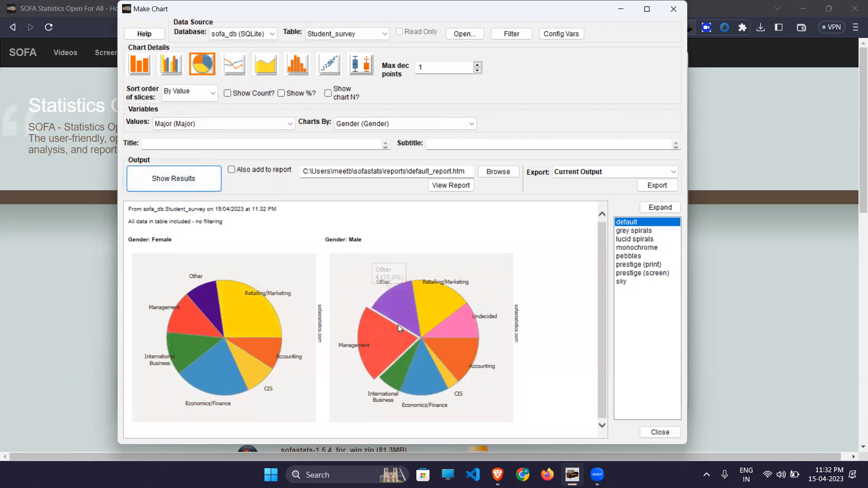
pyautogui.moveTo(411, 366)
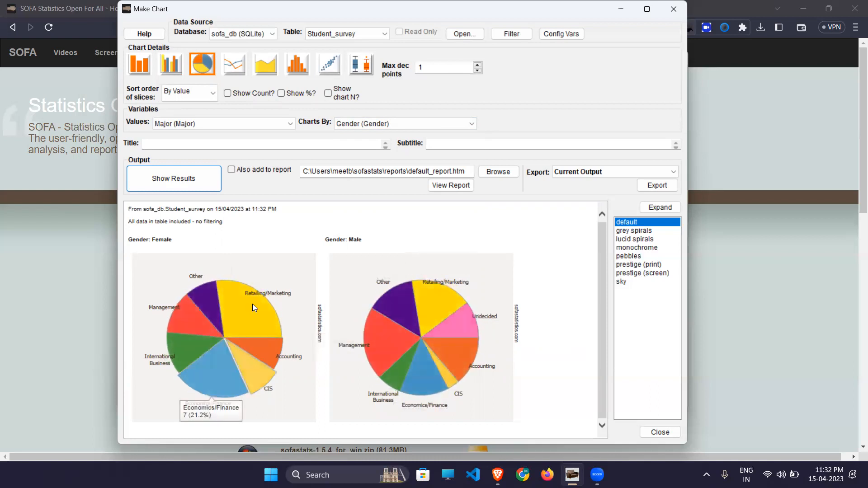
# - Draw Major by Gender as a line chart, then as an area chart
pyautogui.click(229, 69)
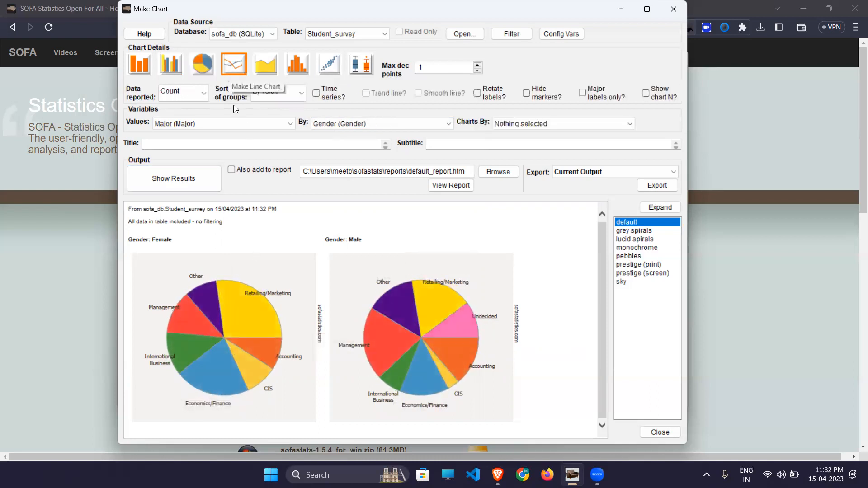
pyautogui.click(176, 181)
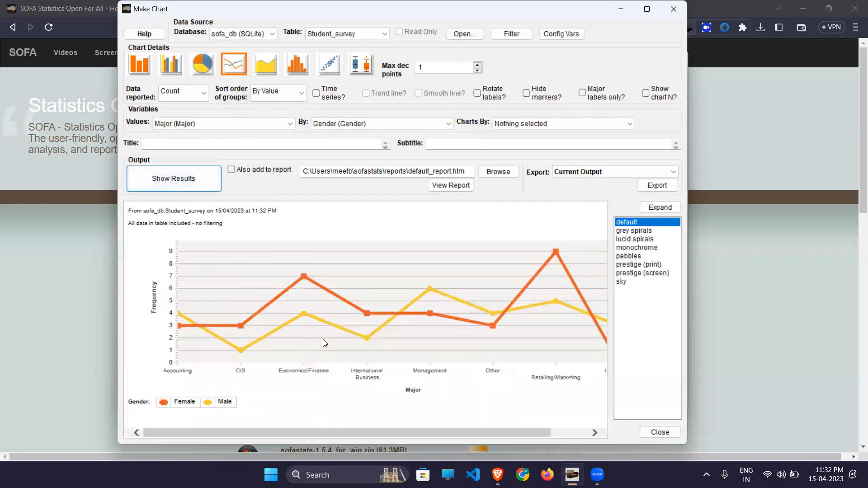
pyautogui.click(260, 68)
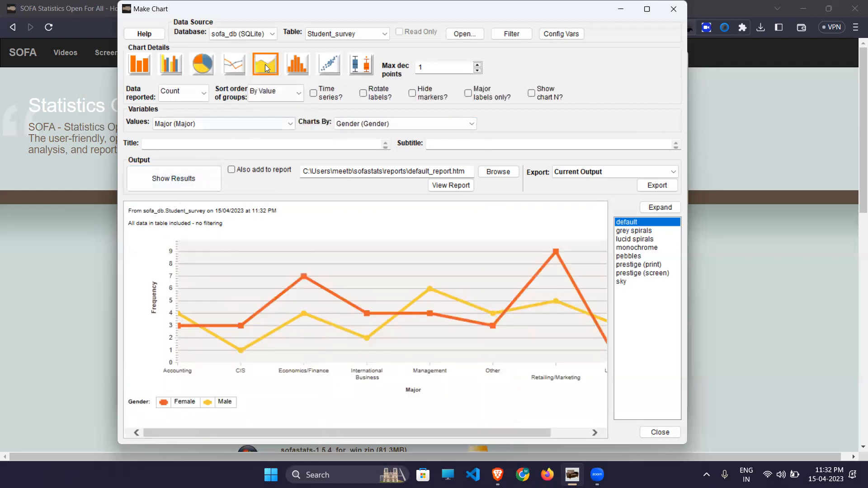
pyautogui.click(194, 177)
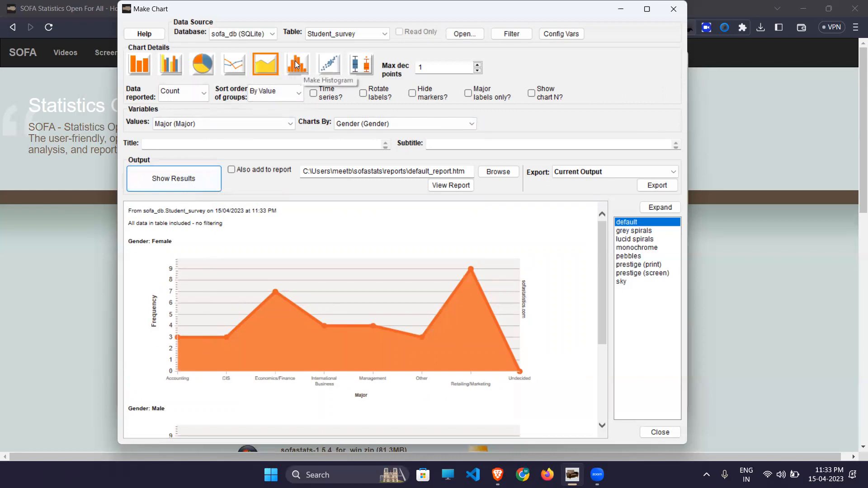
# - Turn on Time series, run it, and dismiss the error that Major is not a date
pyautogui.click(313, 95)
pyautogui.click(171, 189)
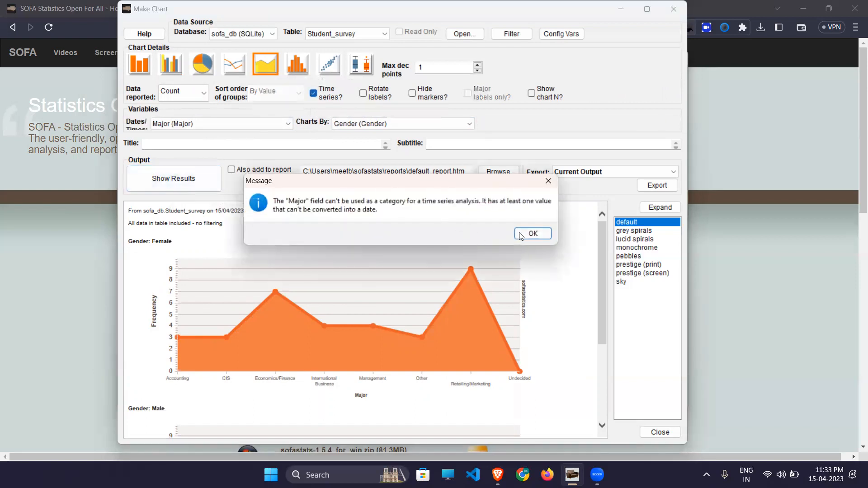
pyautogui.click(533, 233)
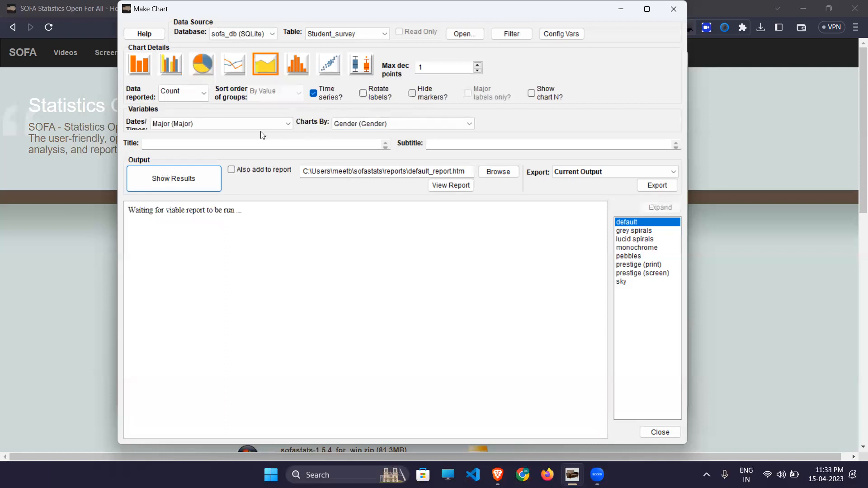
# - Cycle through the bar, clustered bar and pie chart types, ending on clustered bar
pyautogui.click(149, 64)
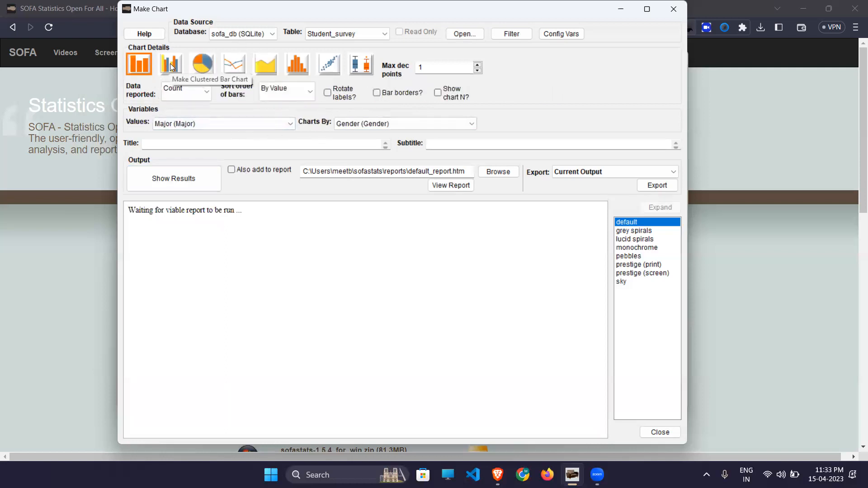
pyautogui.click(171, 67)
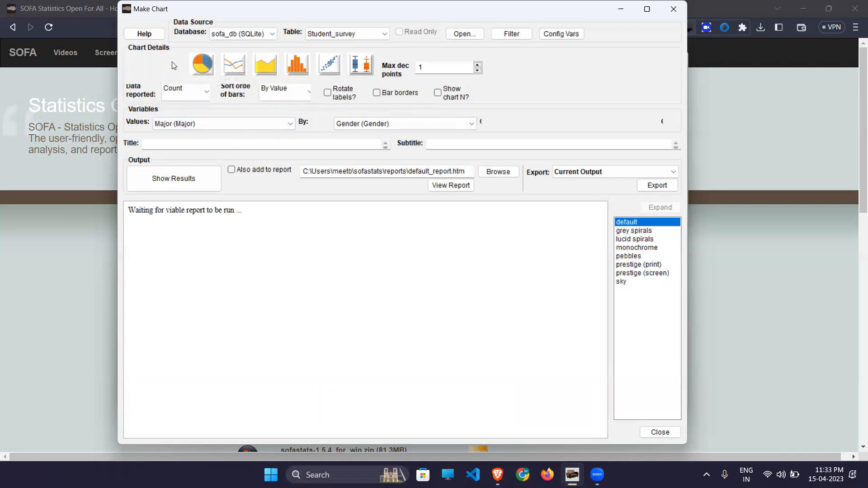
pyautogui.click(210, 59)
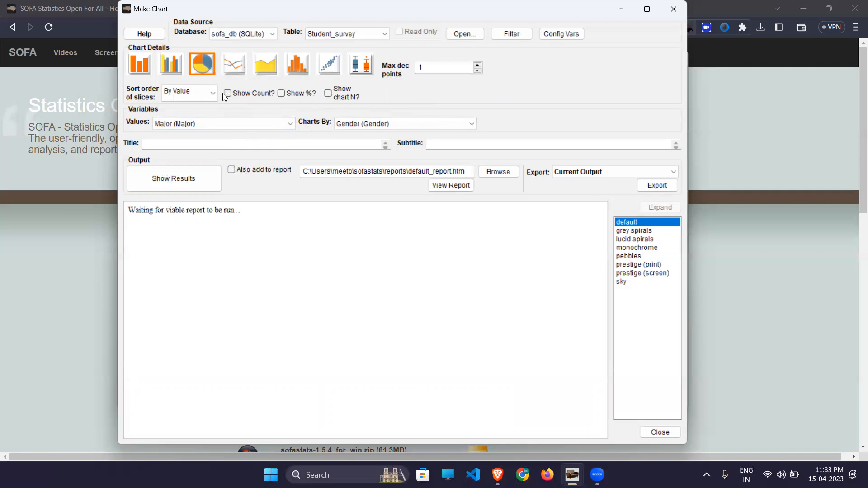
pyautogui.click(163, 71)
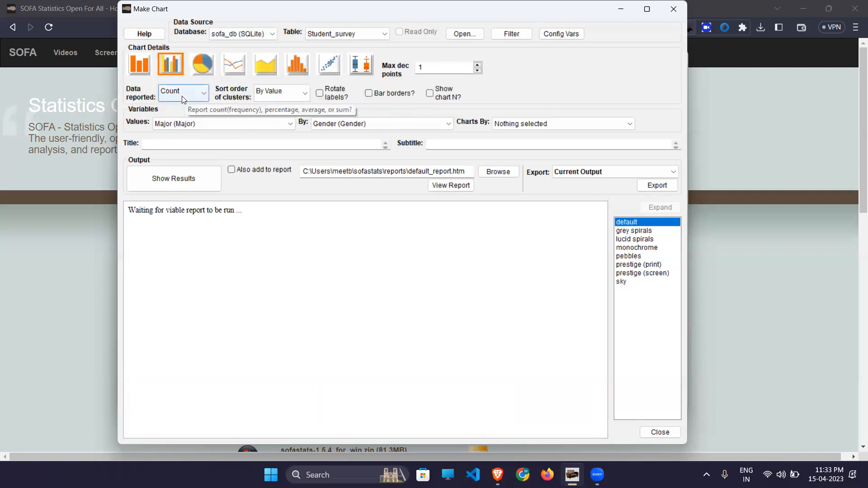
# - Draw Age histograms split by Gender as Female and Male charts
pyautogui.click(295, 64)
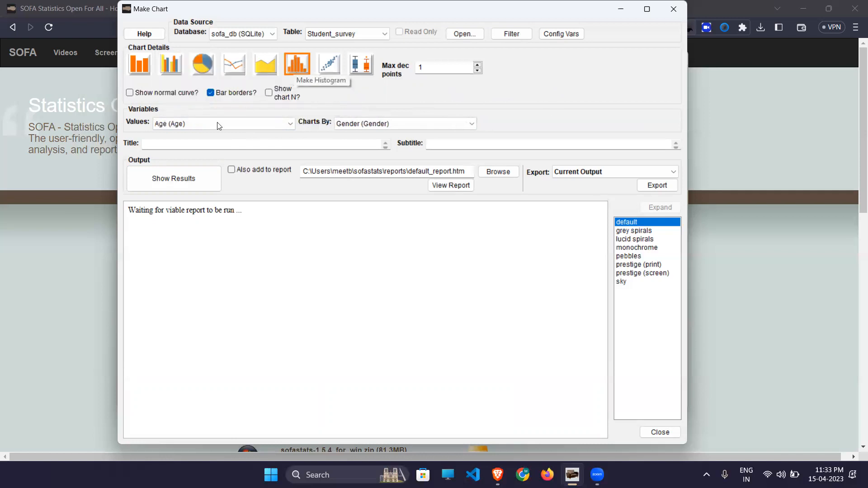
pyautogui.click(187, 177)
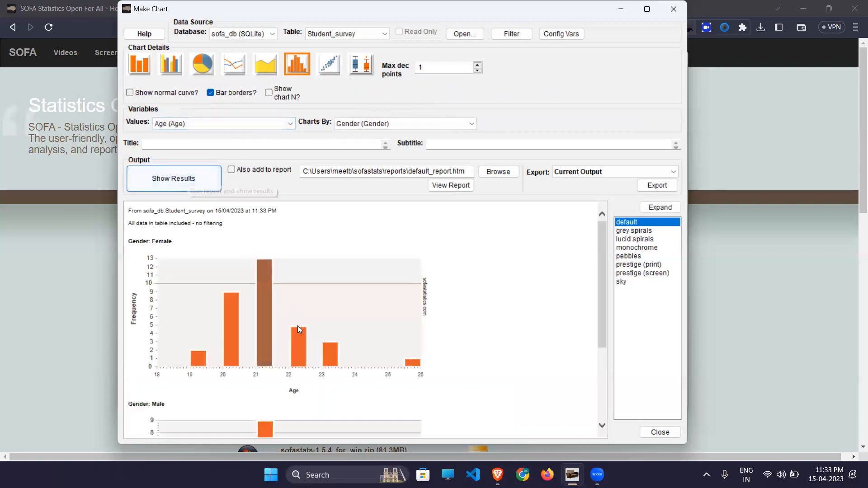
pyautogui.scroll(-3, 284, 324)
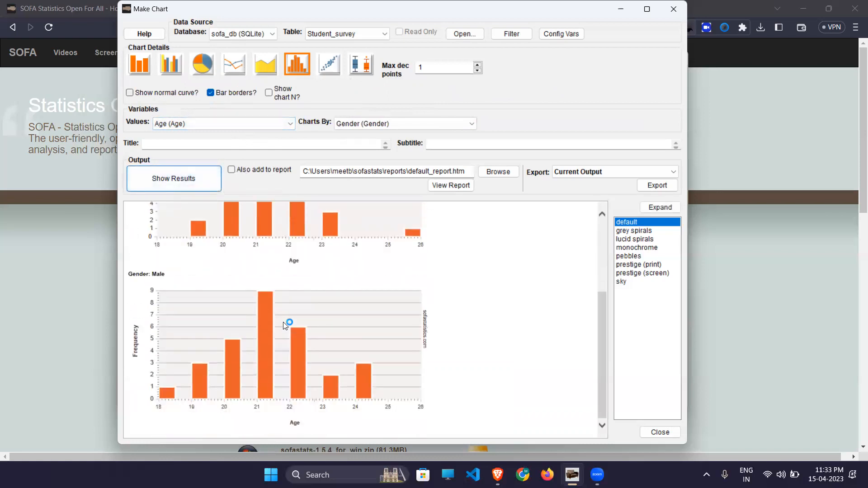
pyautogui.scroll(3, 285, 325)
# - Set Charts By to Nothing selected to draw one combined Age histogram
pyautogui.click(374, 123)
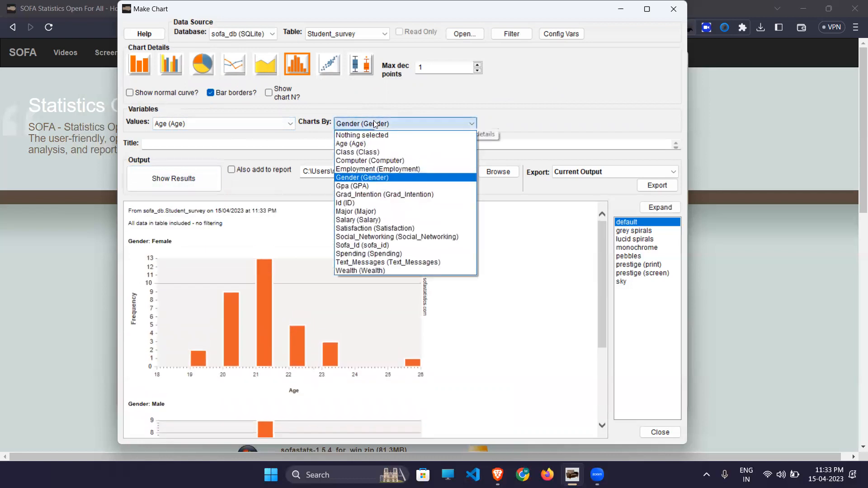
pyautogui.click(375, 135)
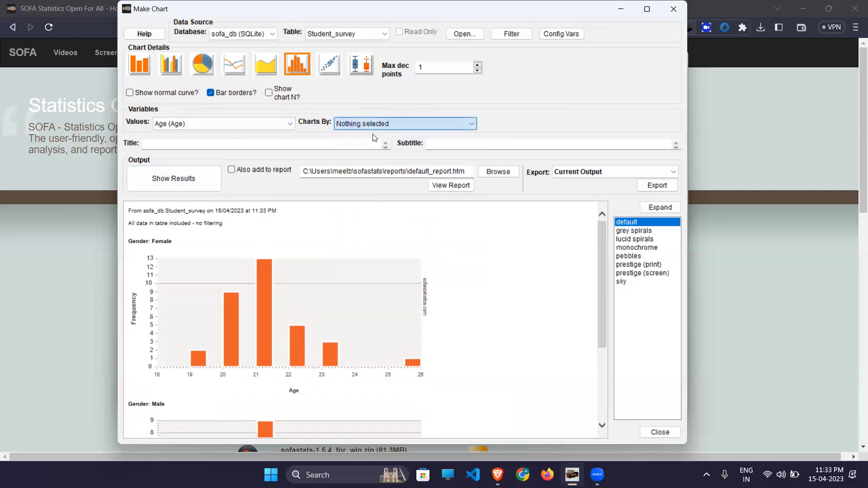
pyautogui.click(184, 188)
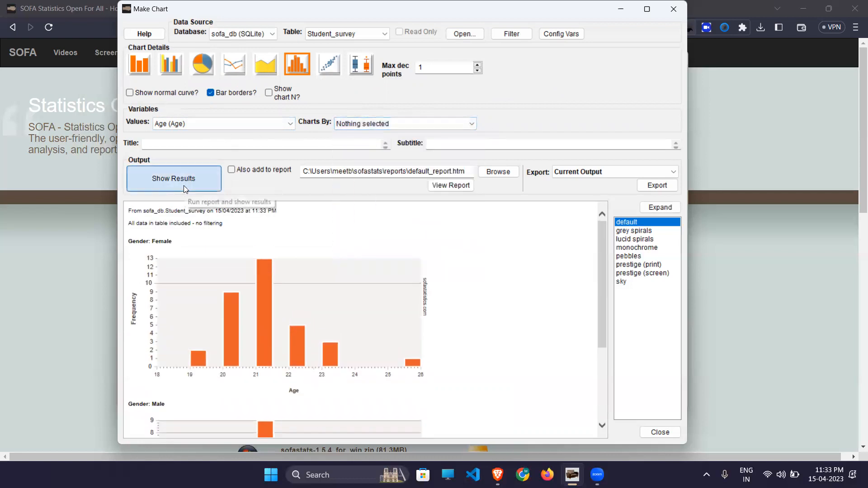
# - Switch Values to Salary and draw its histogram for all students
pyautogui.click(210, 125)
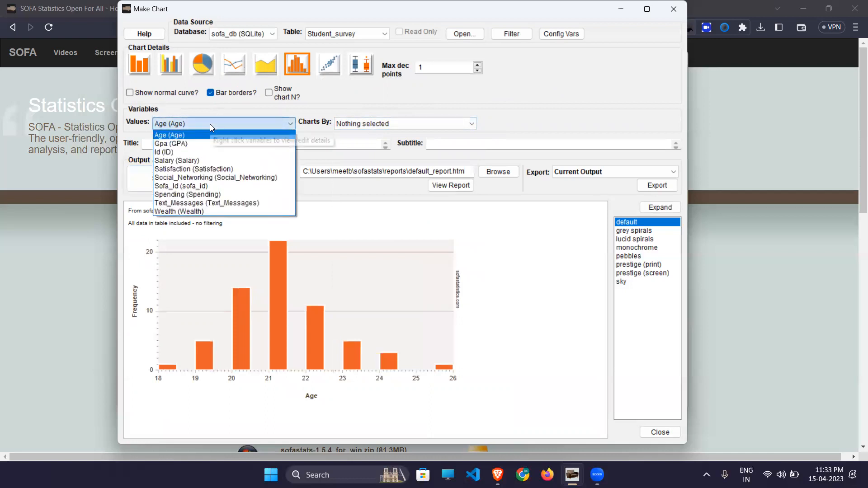
pyautogui.click(181, 160)
pyautogui.click(159, 181)
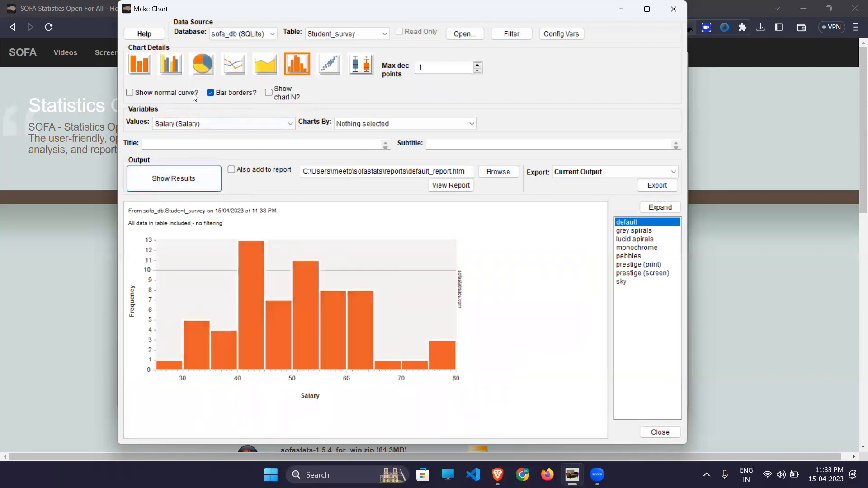
# - Overlay a normal curve on the Salary histogram, then chart Text_Messages the same way
pyautogui.click(162, 95)
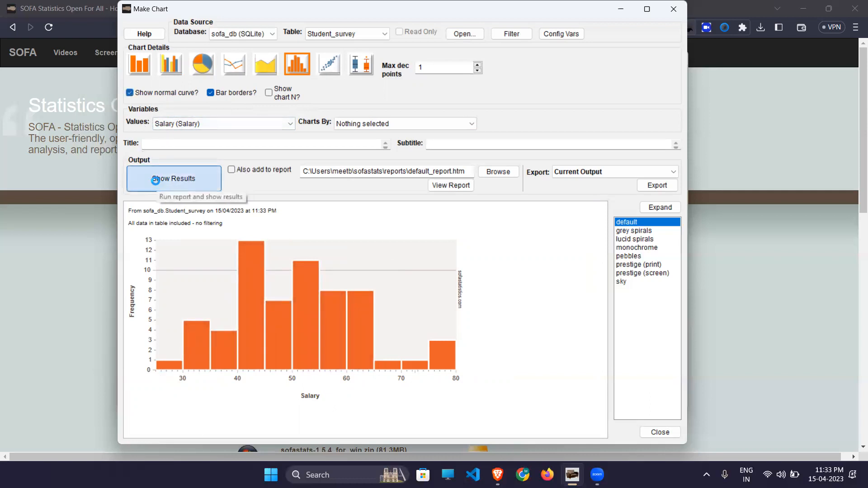
pyautogui.click(155, 181)
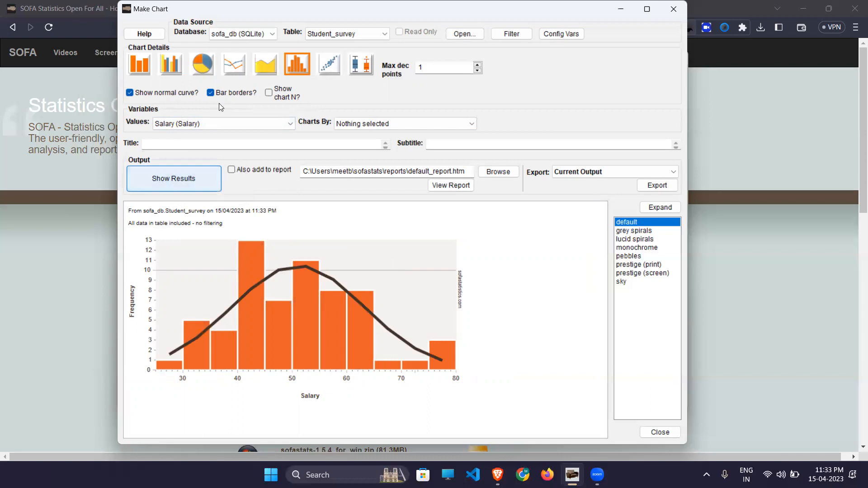
pyautogui.click(191, 124)
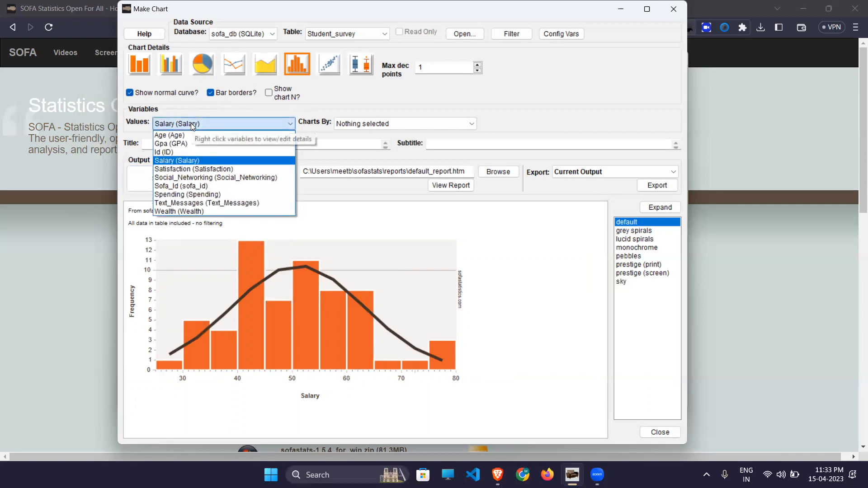
pyautogui.click(183, 203)
pyautogui.click(171, 182)
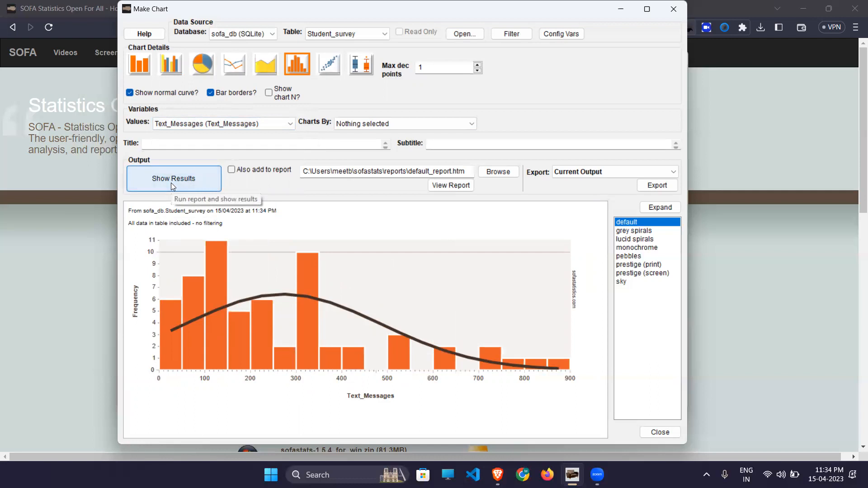
# - Draw the Gpa histogram with its normal curve, then change the chart type to scatterplot
pyautogui.click(245, 120)
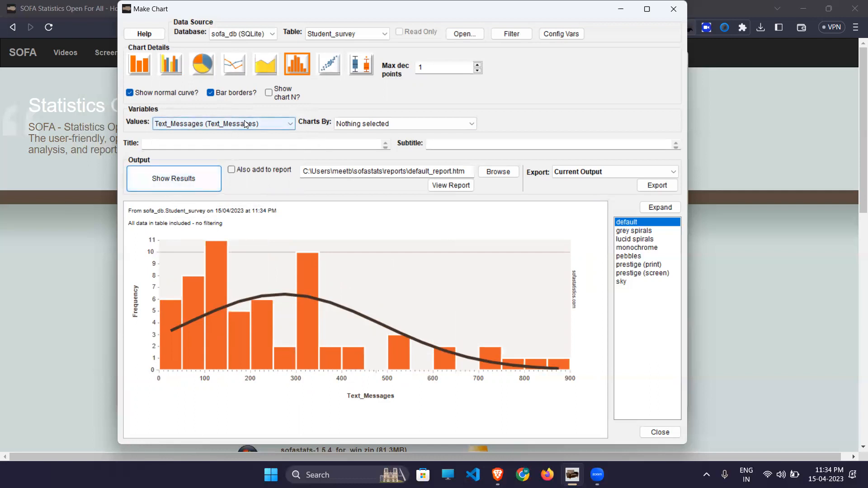
pyautogui.click(190, 211)
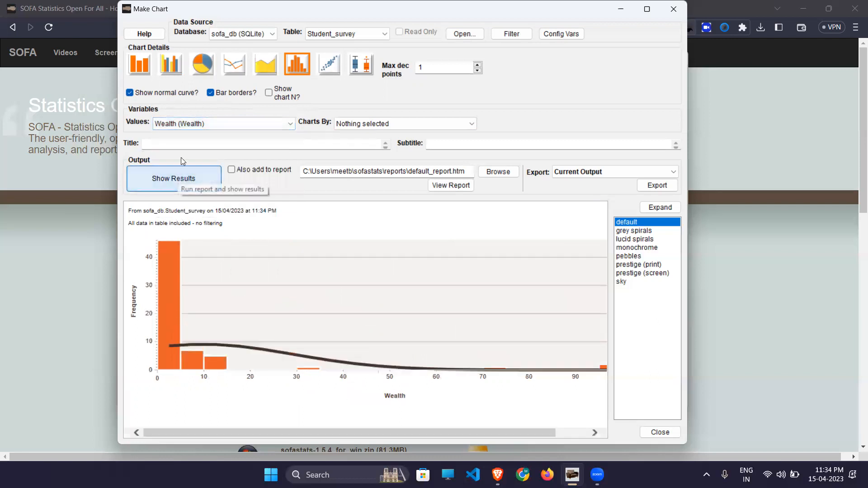
pyautogui.click(188, 124)
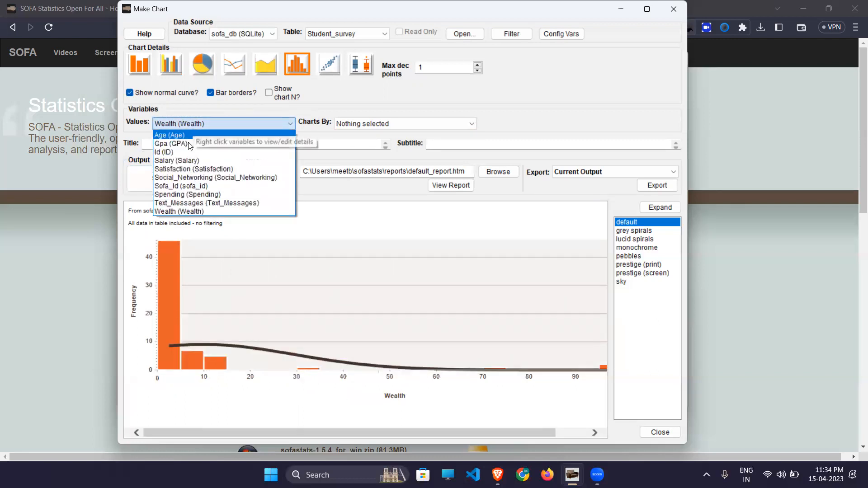
pyautogui.click(186, 144)
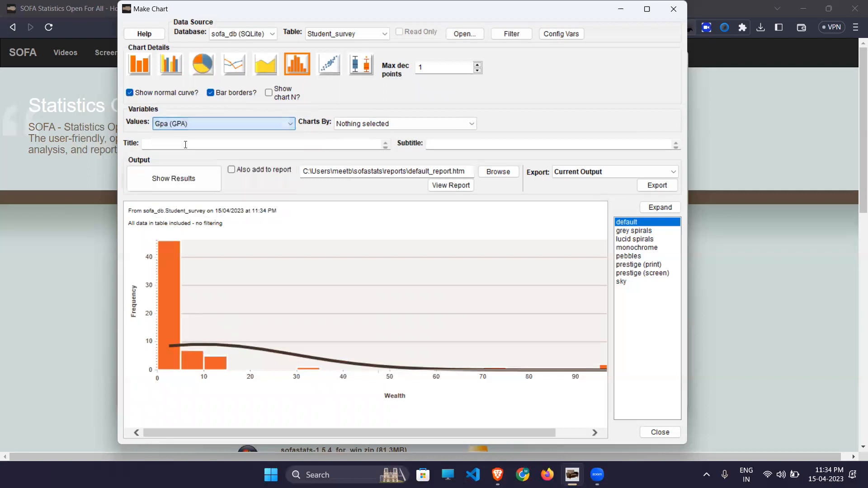
pyautogui.click(165, 179)
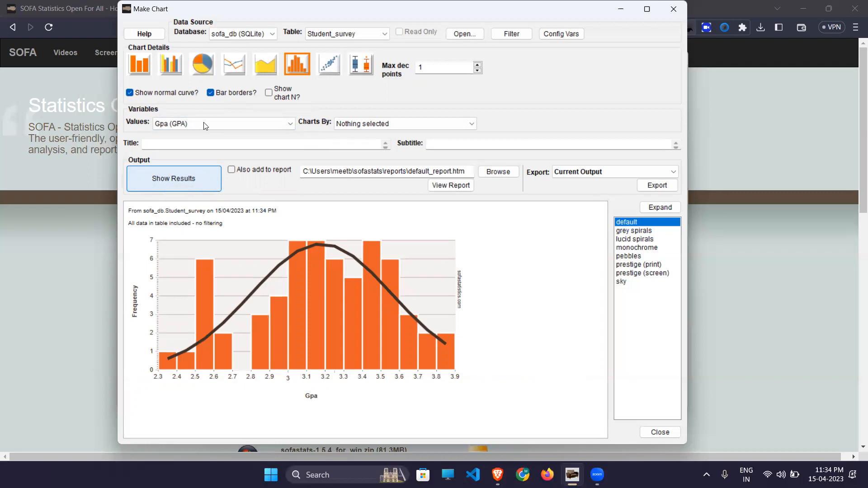
pyautogui.click(329, 64)
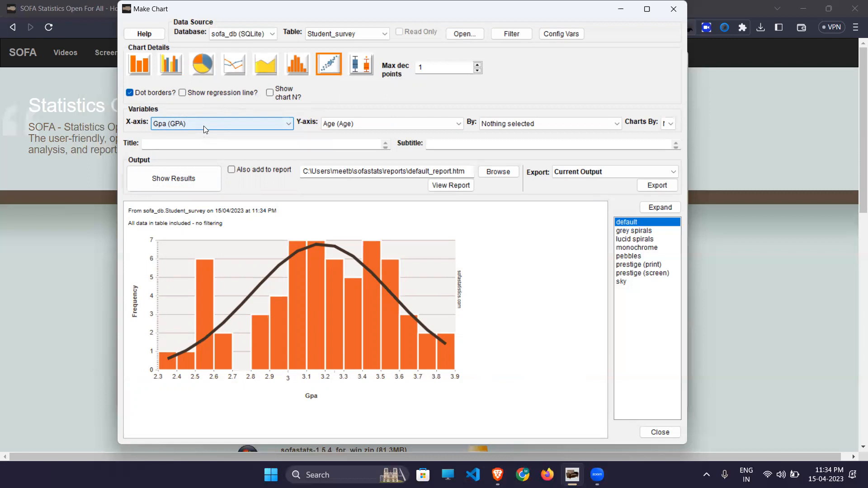
# - Plot Gpa against Age with regression lines, split into Gender series
pyautogui.click(181, 169)
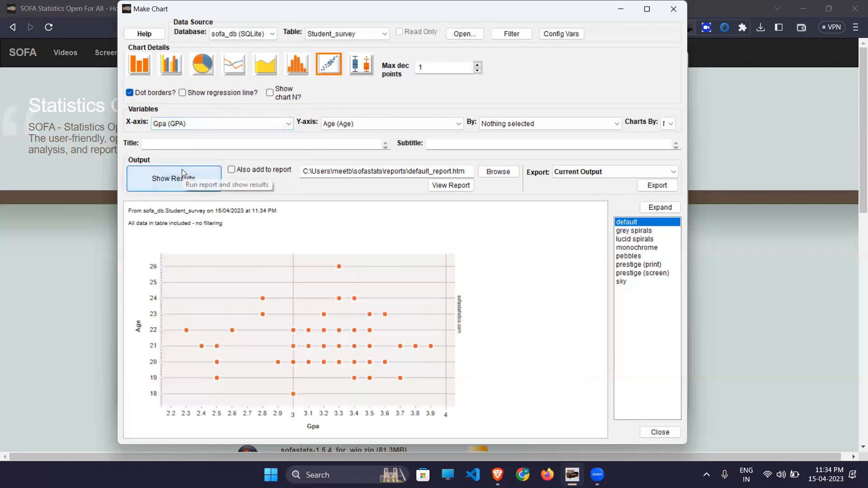
pyautogui.click(209, 93)
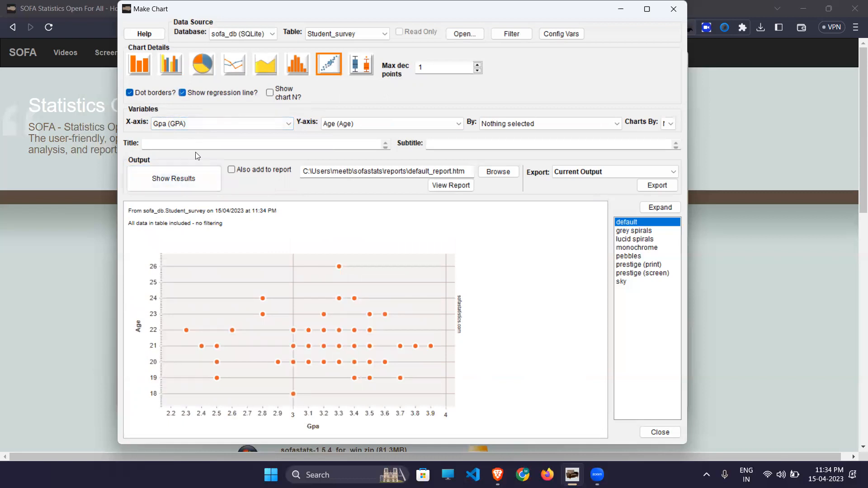
pyautogui.click(187, 179)
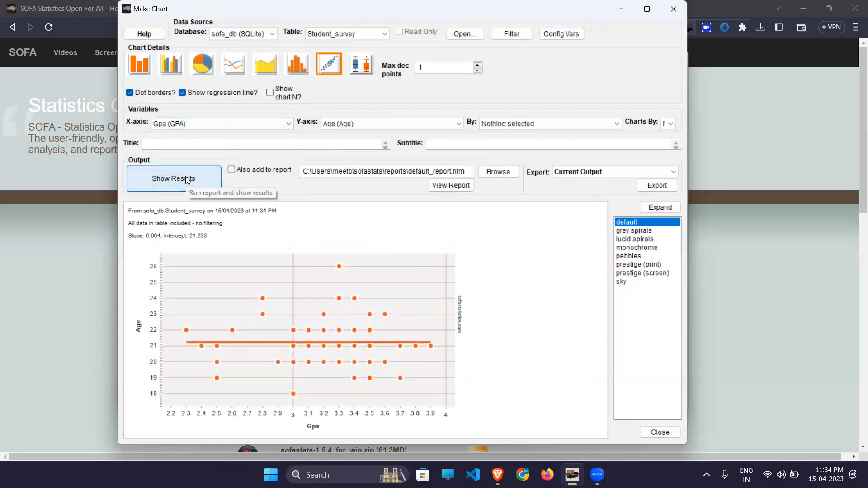
pyautogui.click(493, 124)
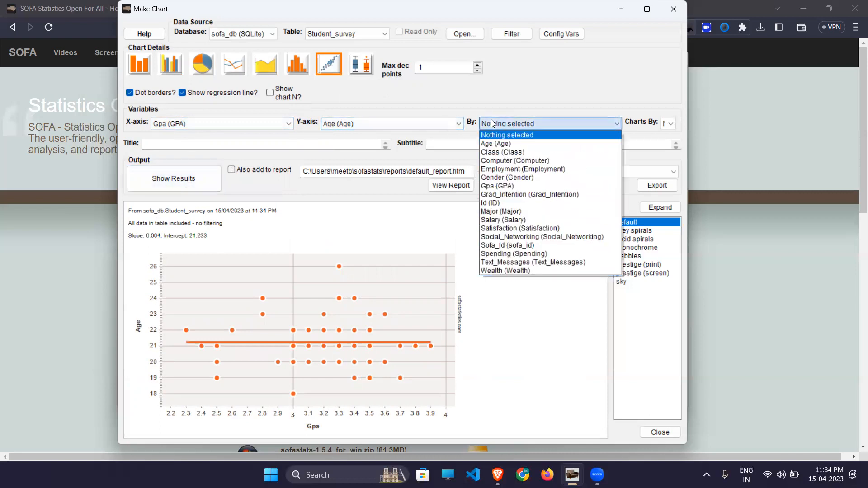
pyautogui.click(503, 178)
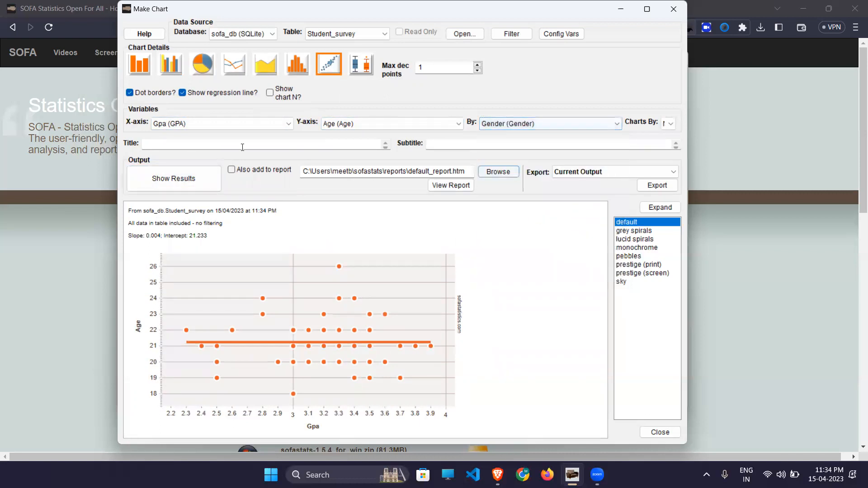
pyautogui.click(151, 183)
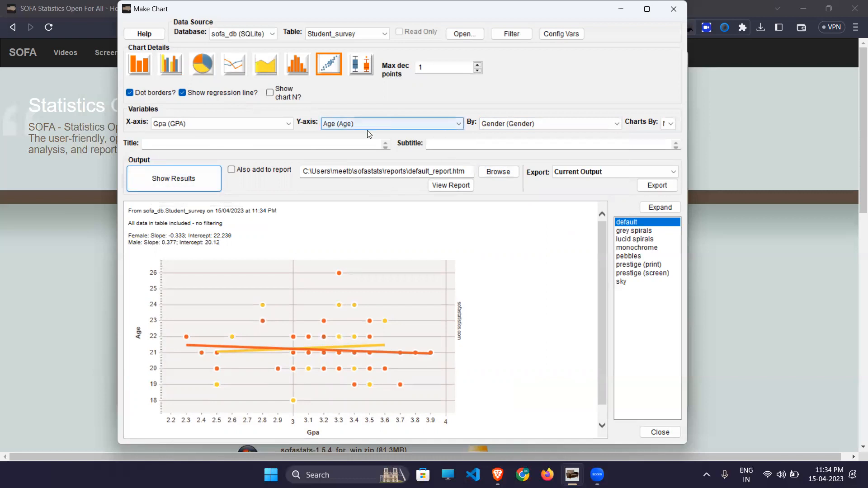
# - Redraw the scatterplot with Spending on the x-axis, then choose the box plot chart type
pyautogui.click(266, 124)
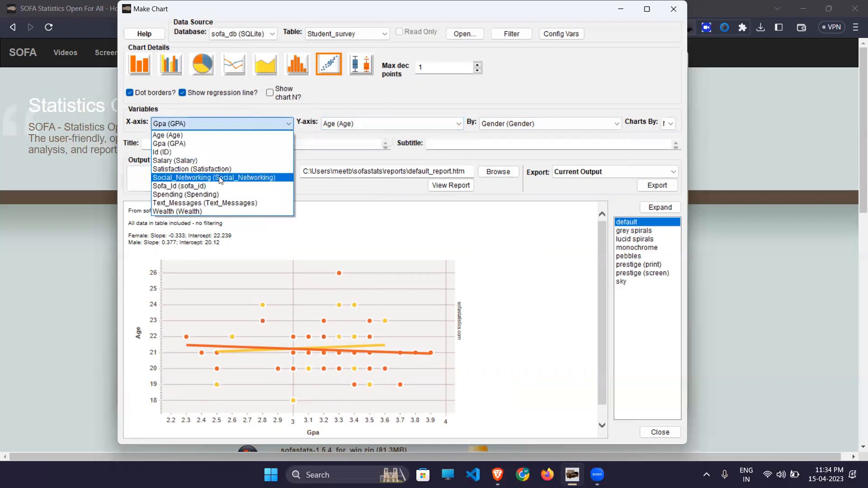
pyautogui.click(181, 194)
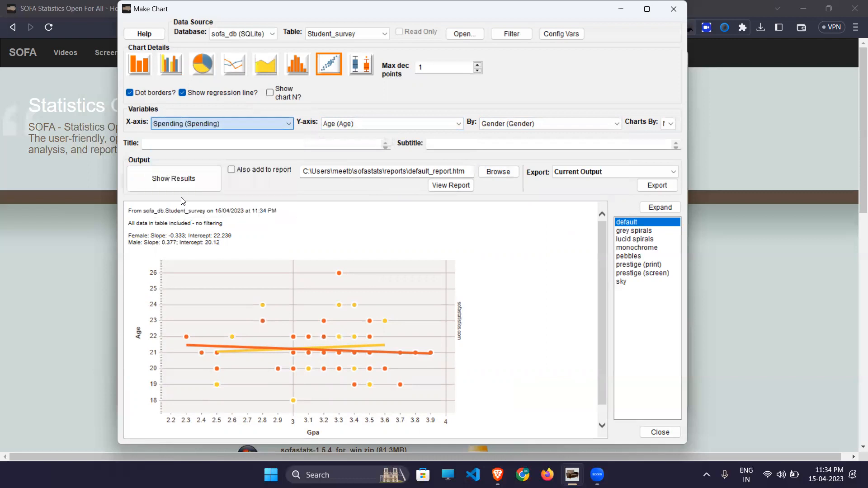
pyautogui.click(194, 187)
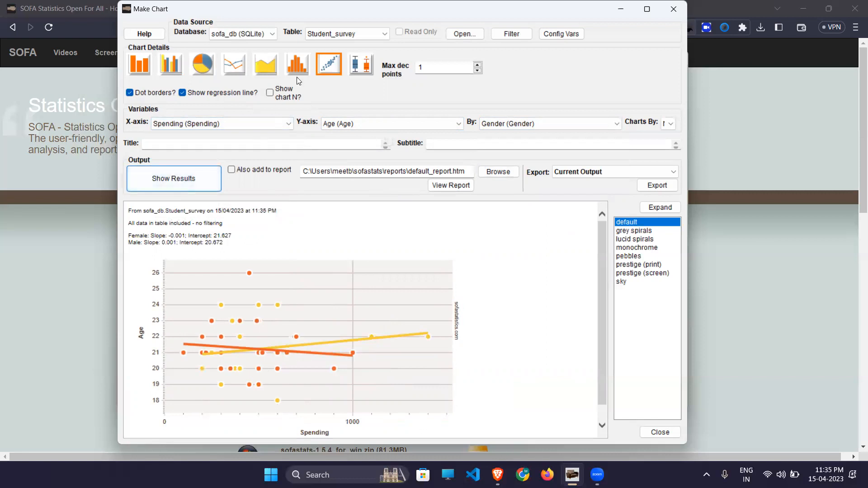
pyautogui.click(360, 64)
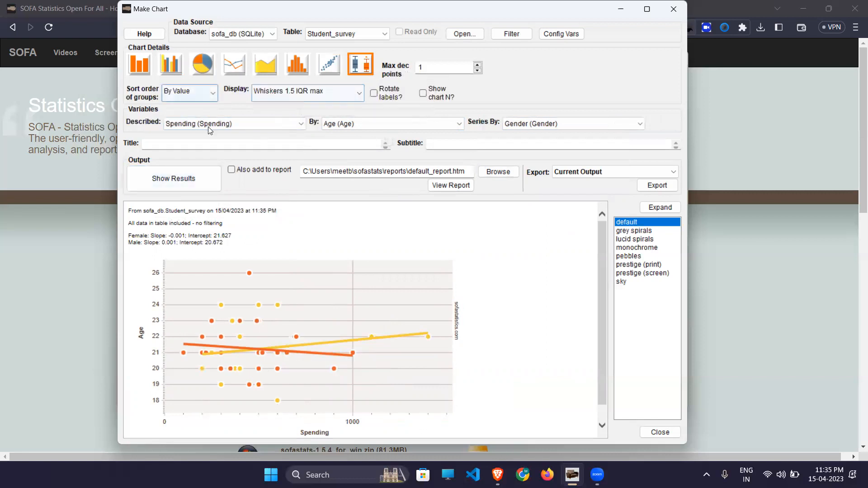
# - Draw box plots of Spending by Age with Female and Male series, and inspect the boxes
pyautogui.click(199, 181)
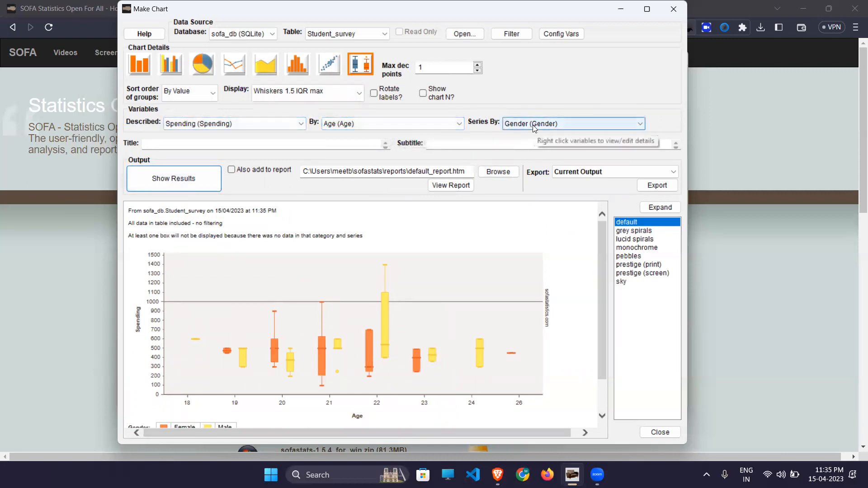
pyautogui.scroll(-1, 248, 300)
pyautogui.scroll(1, 248, 300)
pyautogui.scroll(-1, 252, 302)
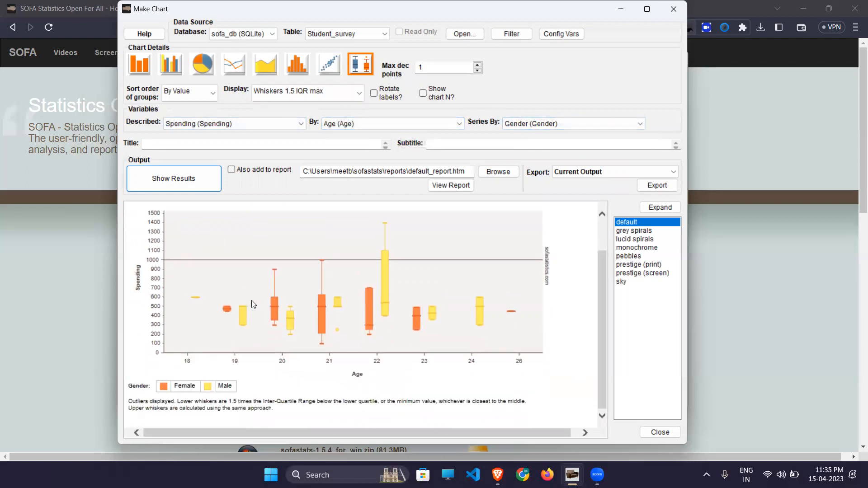
pyautogui.moveTo(275, 317)
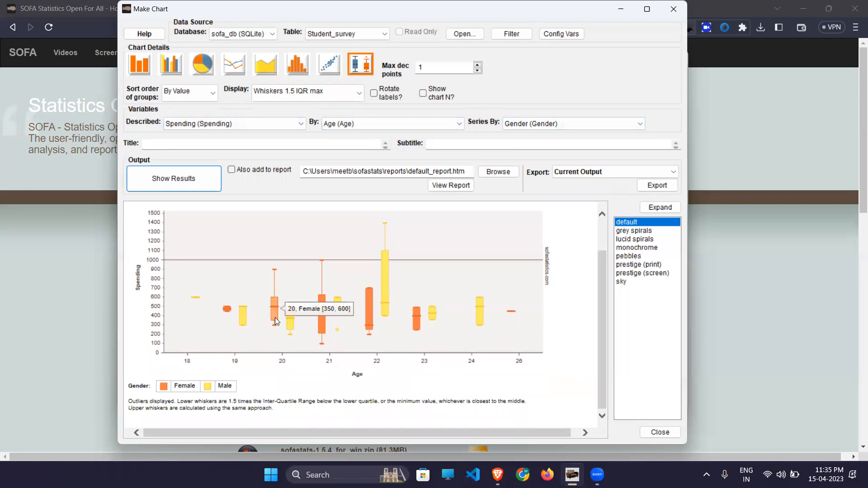
pyautogui.moveTo(243, 324)
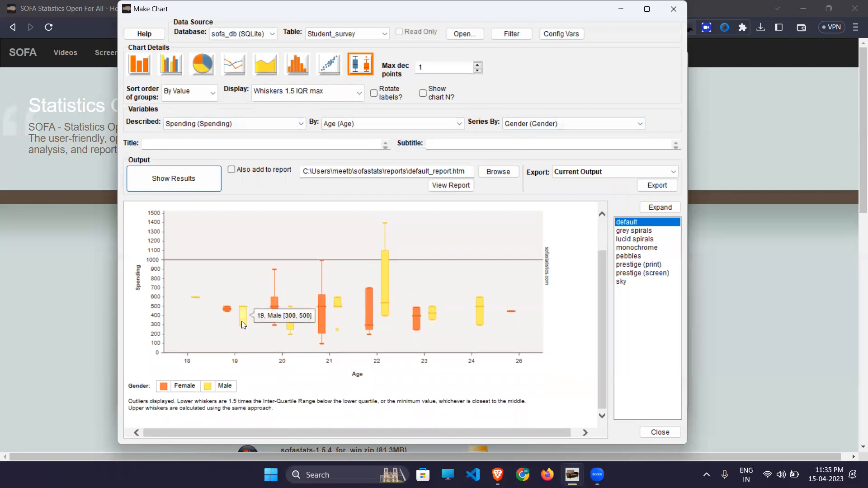
pyautogui.scroll(3, 395, 288)
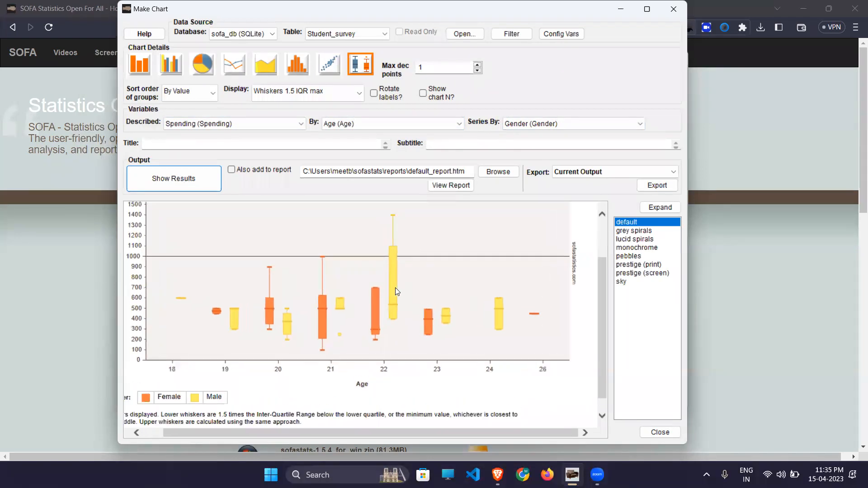
pyautogui.scroll(2, 395, 288)
pyautogui.scroll(-1, 396, 288)
pyautogui.scroll(-2, 395, 288)
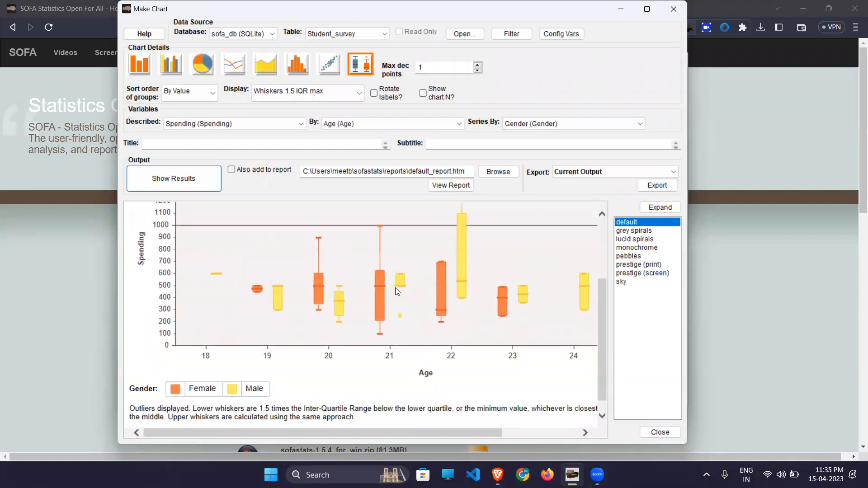
pyautogui.scroll(2, 395, 288)
pyautogui.scroll(-1, 395, 288)
pyautogui.hscroll(2, 395, 287)
pyautogui.hscroll(-2, 395, 288)
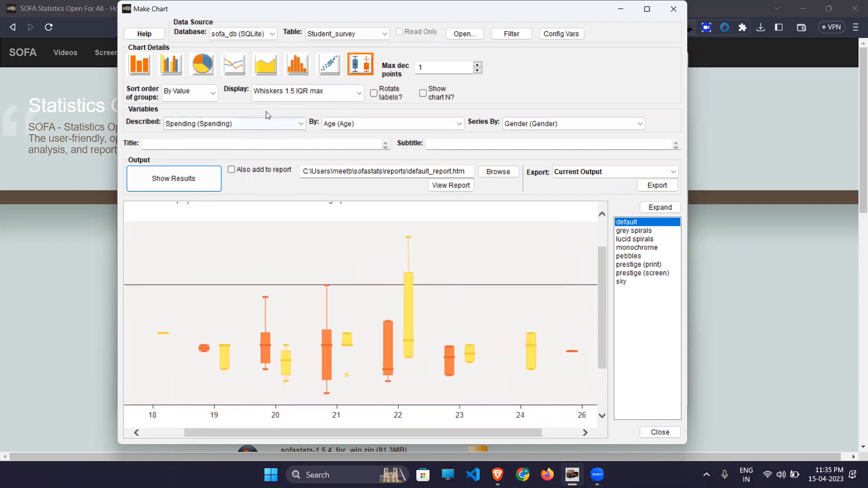
pyautogui.click(526, 124)
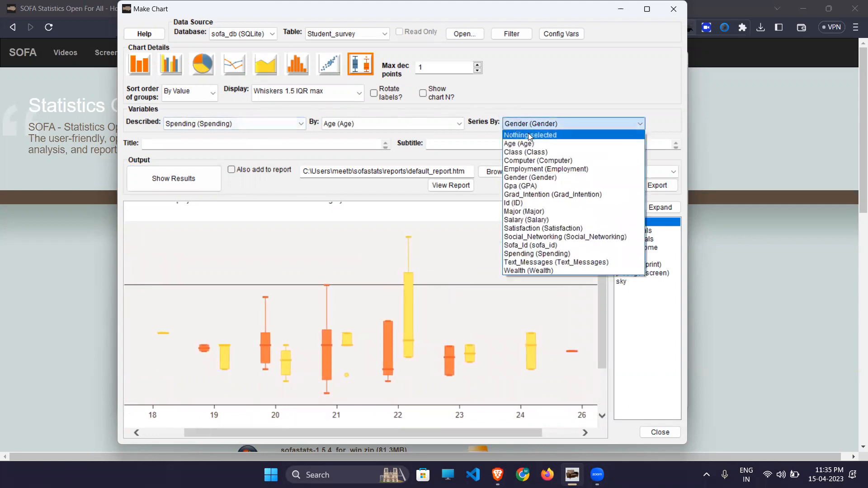
# - Set the series to Nothing selected and redraw the Spending box plots without the Gender split
pyautogui.click(526, 136)
pyautogui.click(197, 179)
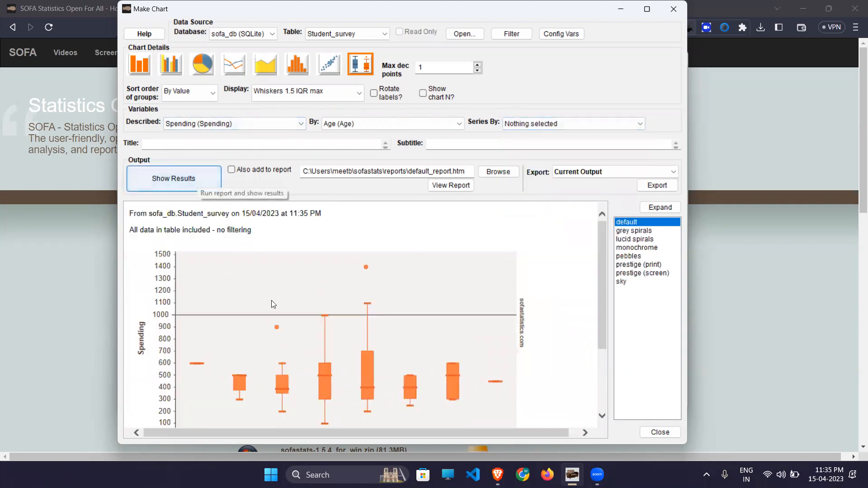
pyautogui.moveTo(322, 378)
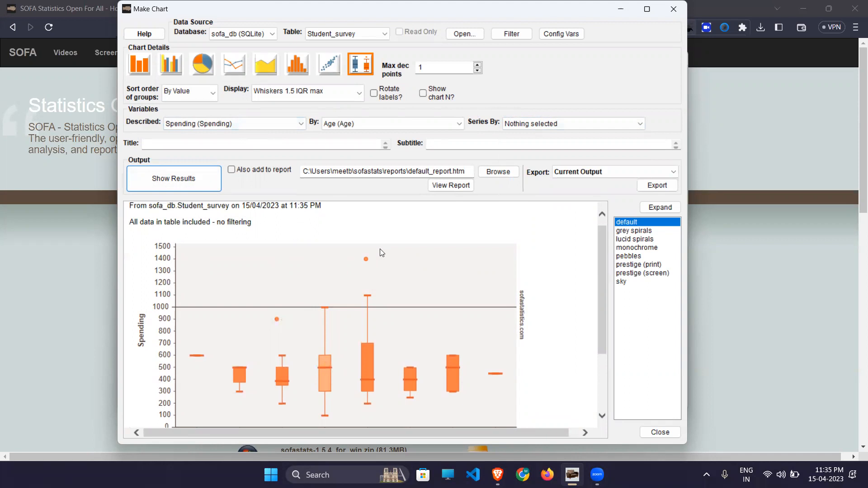
# - Describe Gpa instead of Spending, giving one box per age from 18 to 26
pyautogui.click(261, 130)
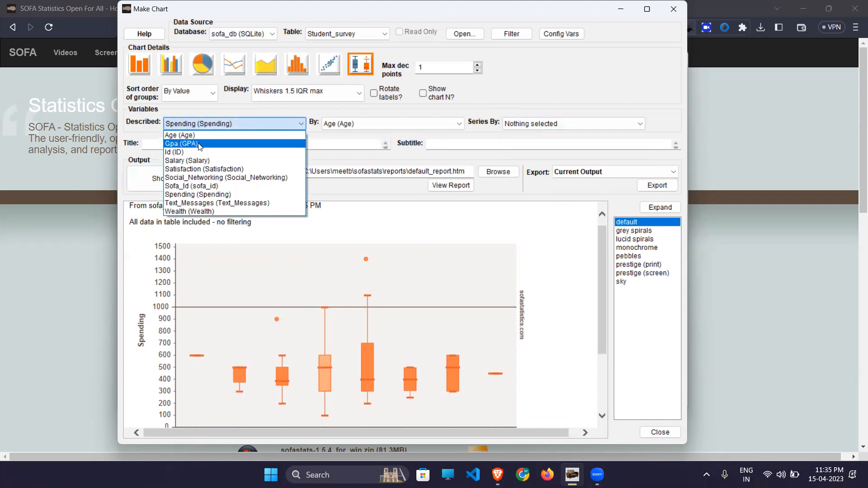
pyautogui.click(199, 143)
pyautogui.click(176, 181)
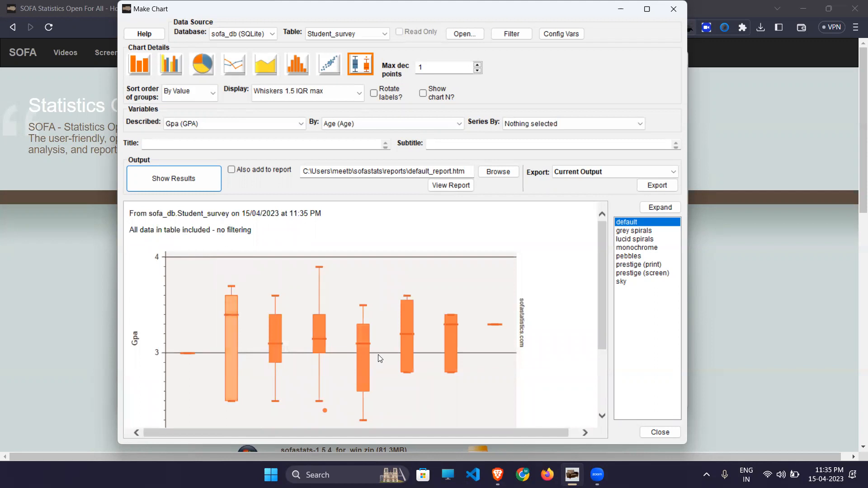
pyautogui.scroll(-3, 380, 358)
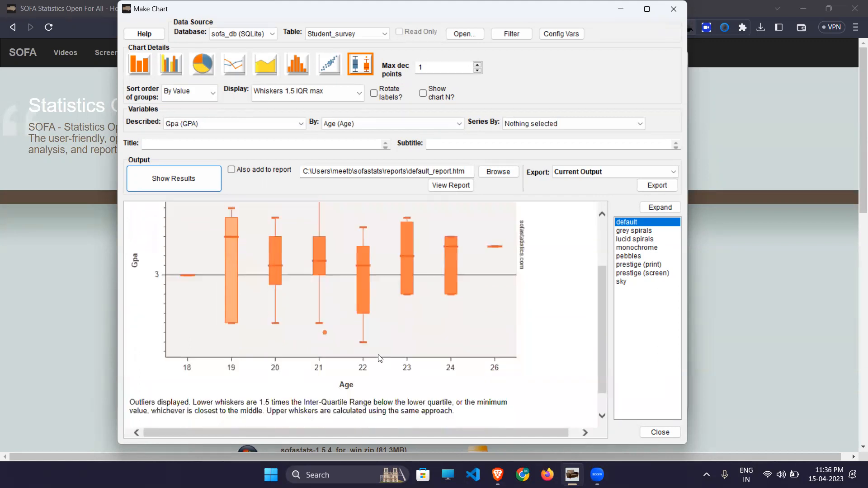
pyautogui.scroll(-1, 380, 359)
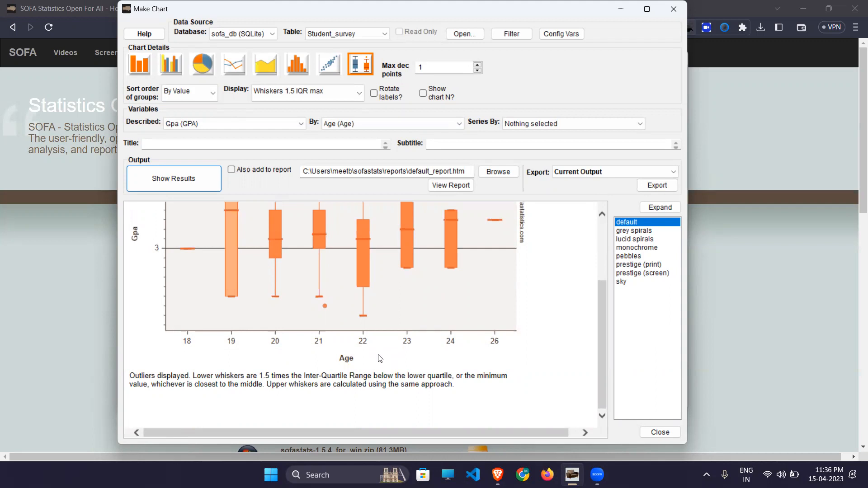
# - Tick 'Also add to report' and re-run the Gpa-by-Age box plot into default_report.htm
pyautogui.scroll(5, 380, 359)
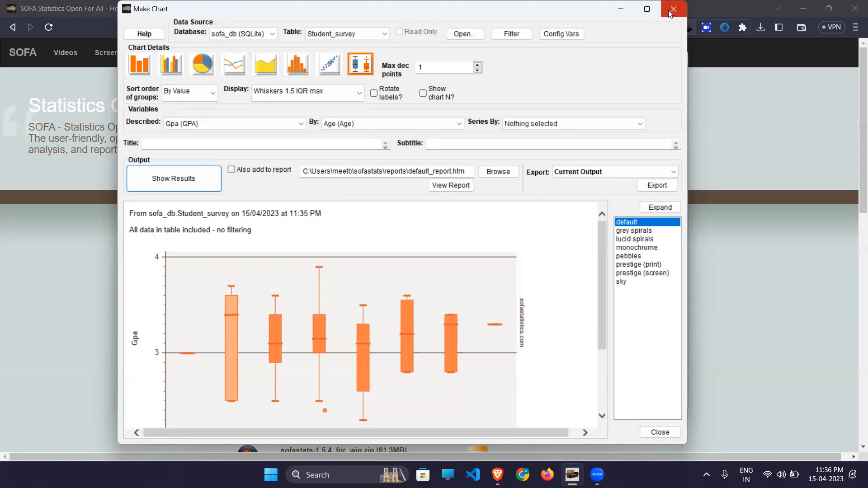
pyautogui.click(233, 170)
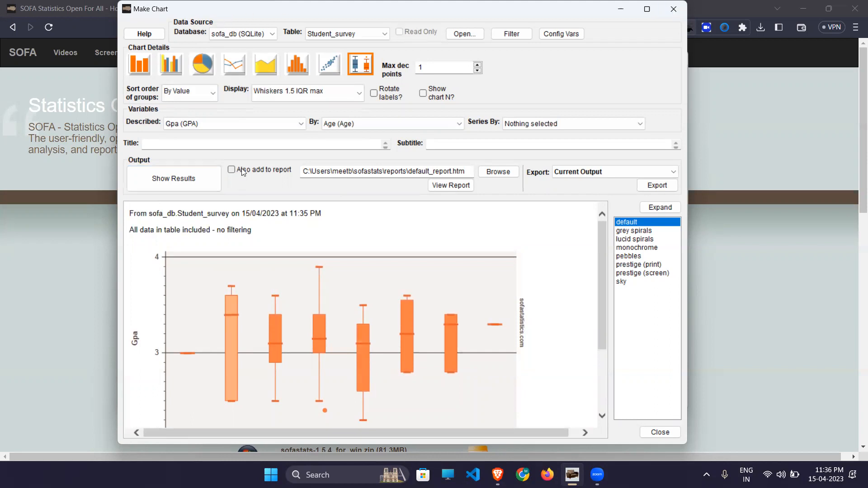
pyautogui.click(166, 184)
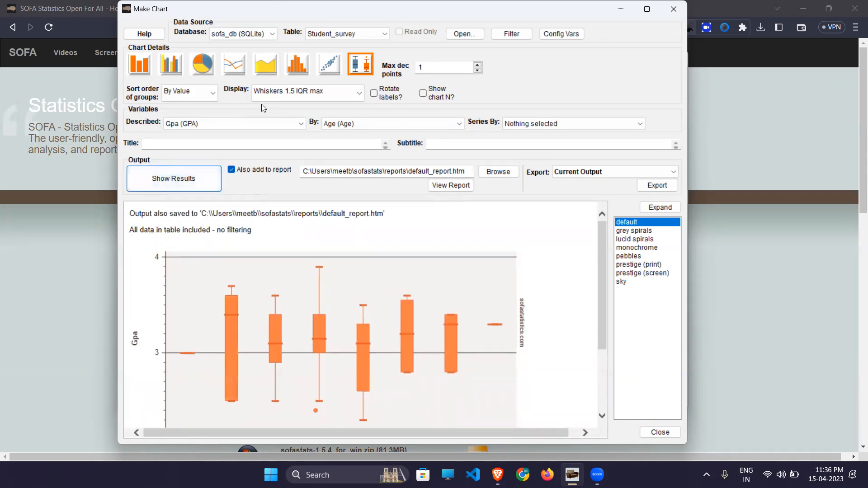
# - Switch to the pie chart type and generate separate Gpa pie charts for each age
pyautogui.click(203, 67)
pyautogui.click(182, 171)
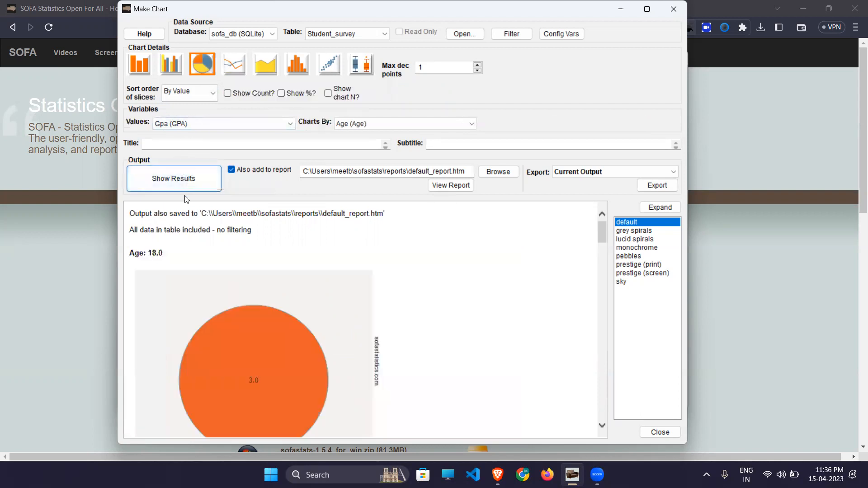
pyautogui.moveTo(265, 382)
pyautogui.scroll(-15, 265, 380)
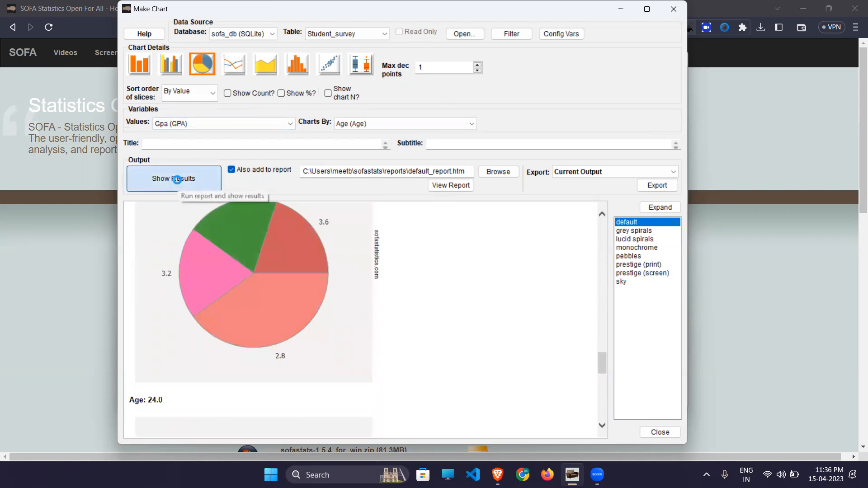
pyautogui.click(178, 180)
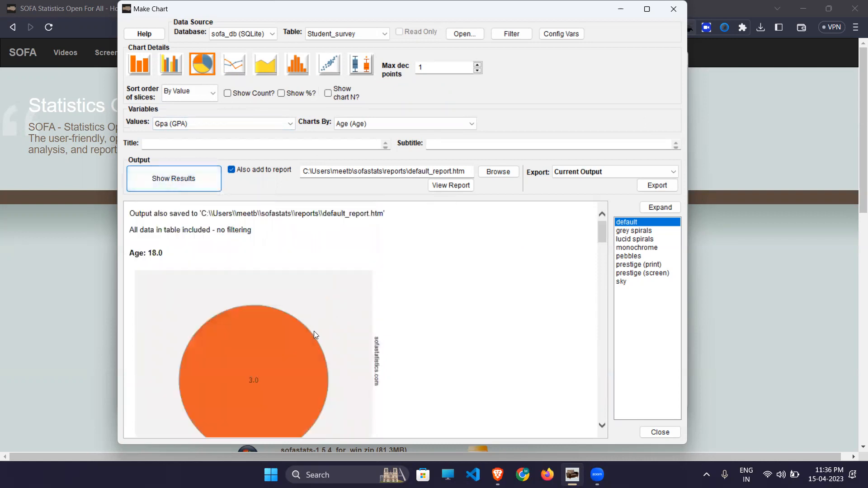
pyautogui.scroll(-20, 315, 335)
pyautogui.scroll(20, 314, 331)
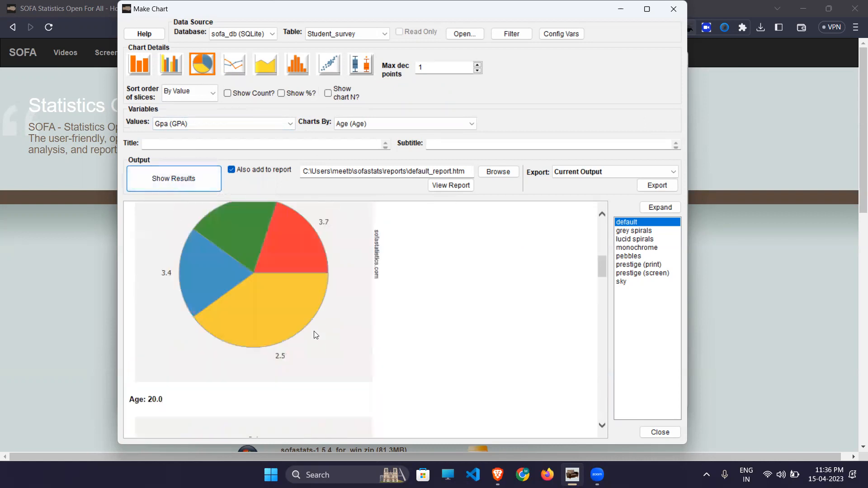
# - Check the report file path, leaving default_report.htm unchanged
pyautogui.click(499, 174)
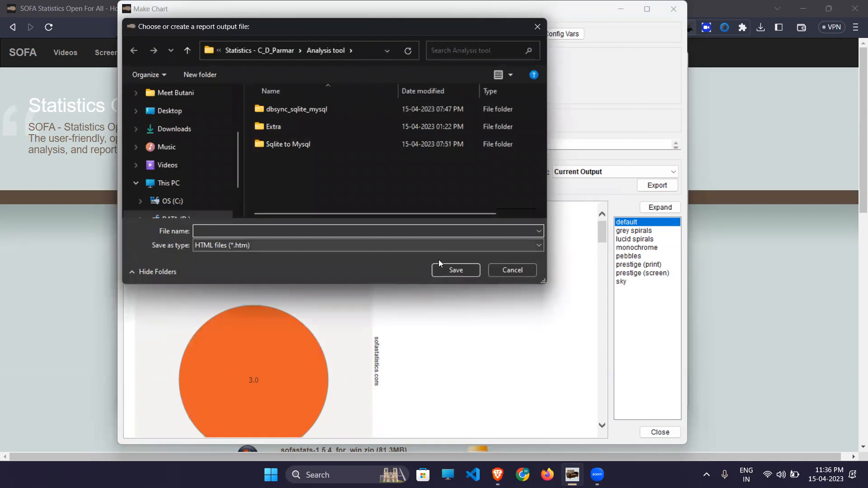
pyautogui.click(519, 270)
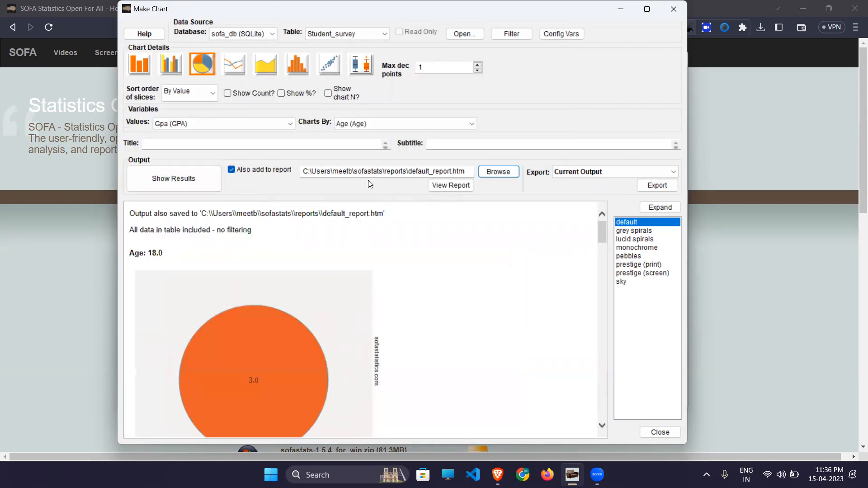
pyautogui.click(394, 170)
pyautogui.doubleClick(411, 170)
pyautogui.click(411, 170)
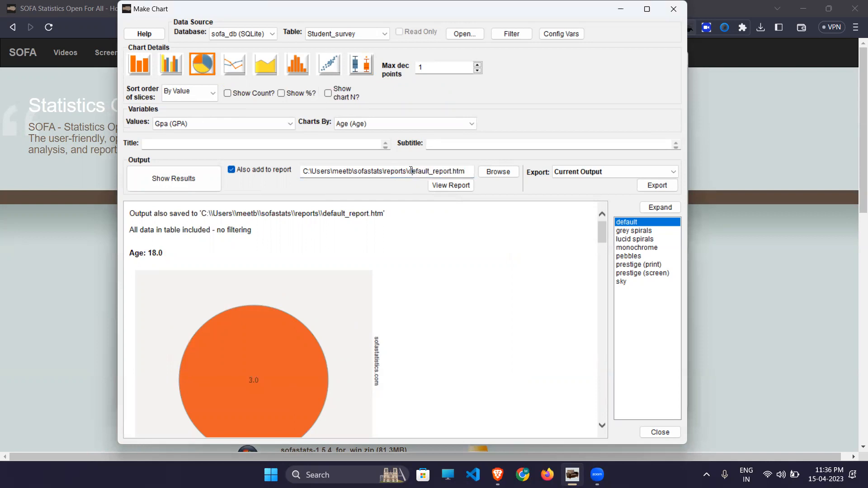
# - View default_report.htm in Brave, scroll through its box plot and pie charts, and return to Make Chart
pyautogui.click(448, 190)
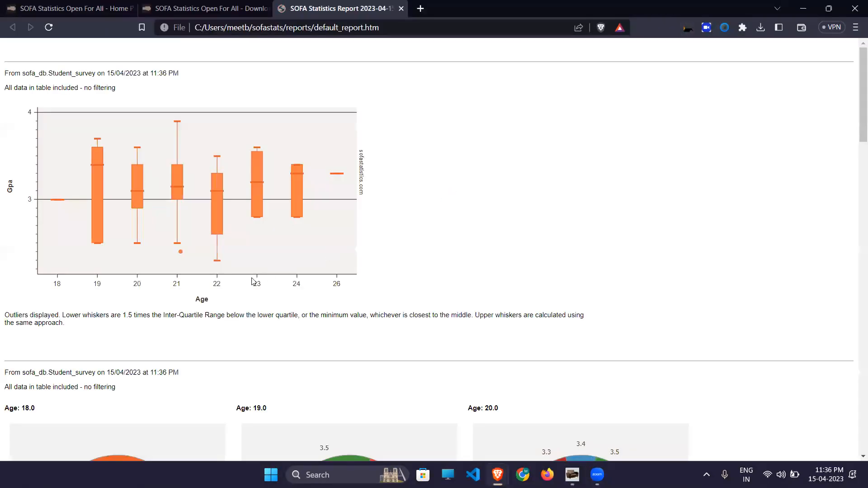
pyautogui.scroll(-10, 251, 282)
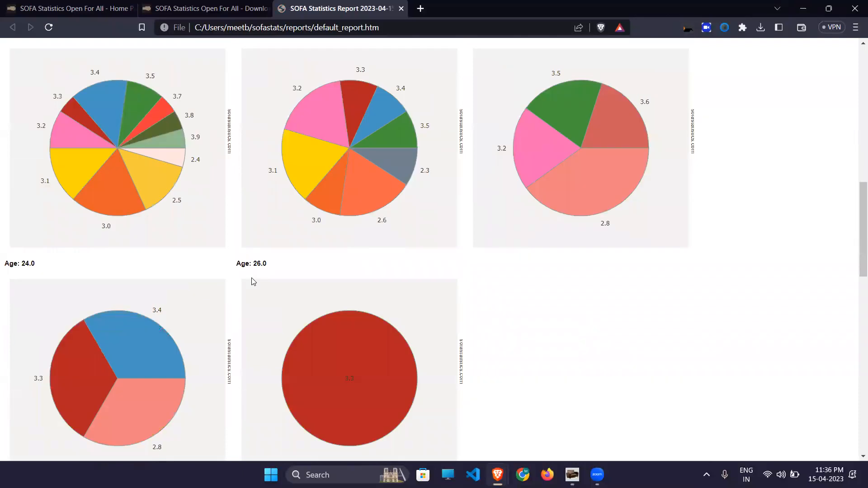
pyautogui.scroll(-3, 252, 282)
pyautogui.scroll(20, 252, 282)
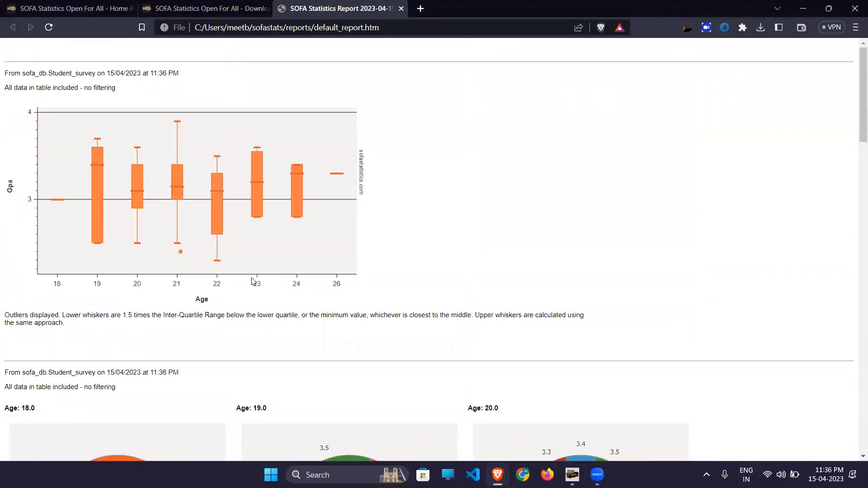
pyautogui.hotkey('alt', 'Tab')
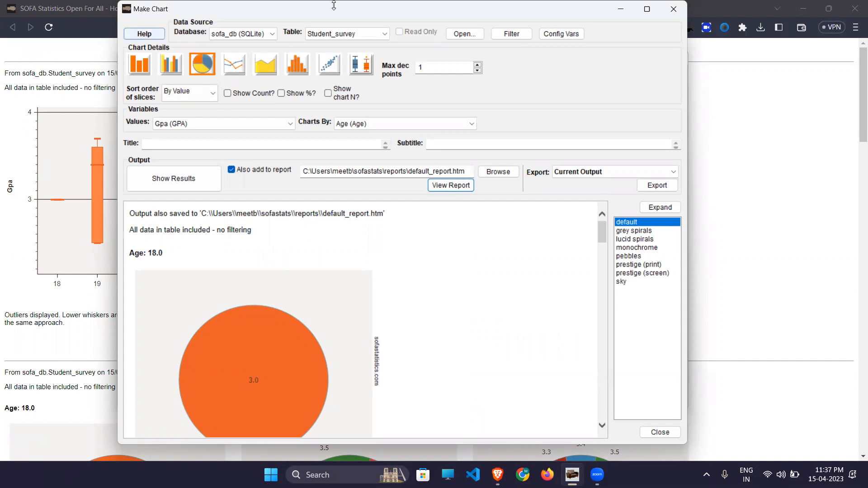
# - Close the chart maker and open Make Report Table with the Frequencies table type
pyautogui.click(665, 17)
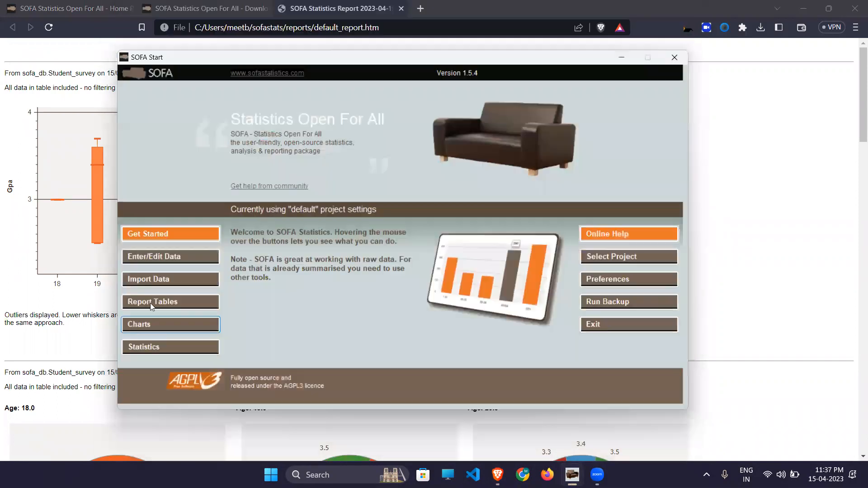
pyautogui.click(151, 302)
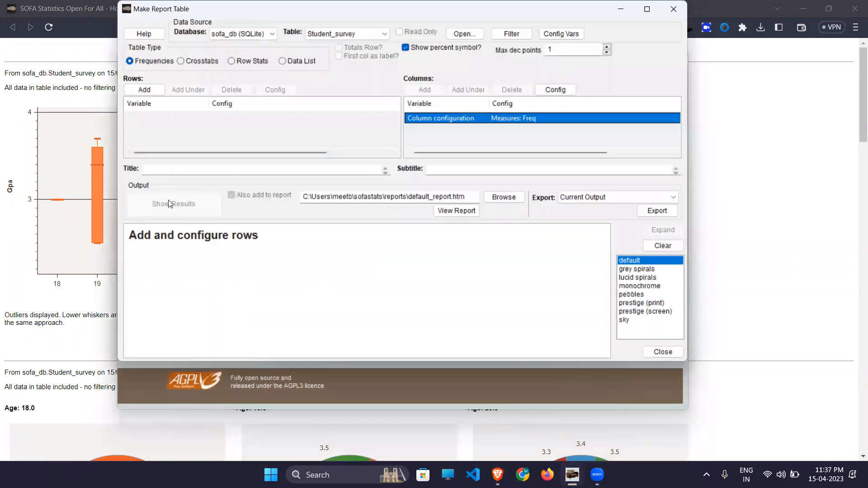
pyautogui.click(192, 61)
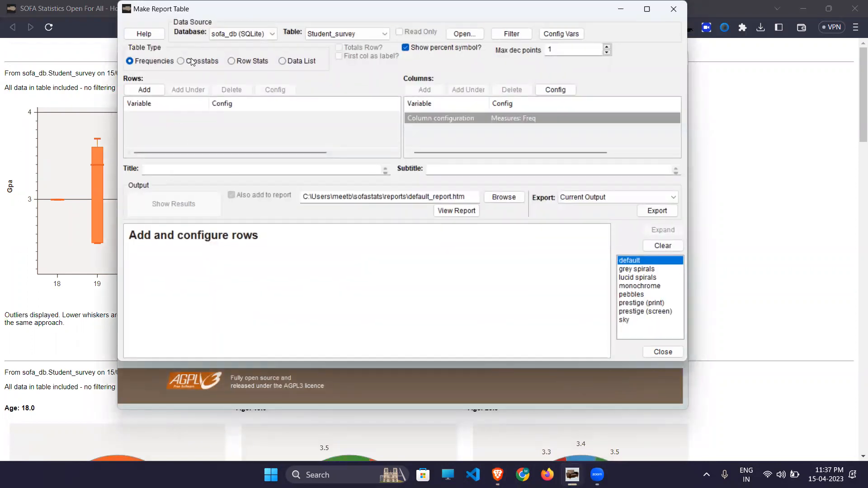
pyautogui.click(157, 62)
# - Build a Gpa frequency table (values 2.3–3.9) and add it to the report
pyautogui.click(145, 90)
pyautogui.click(196, 112)
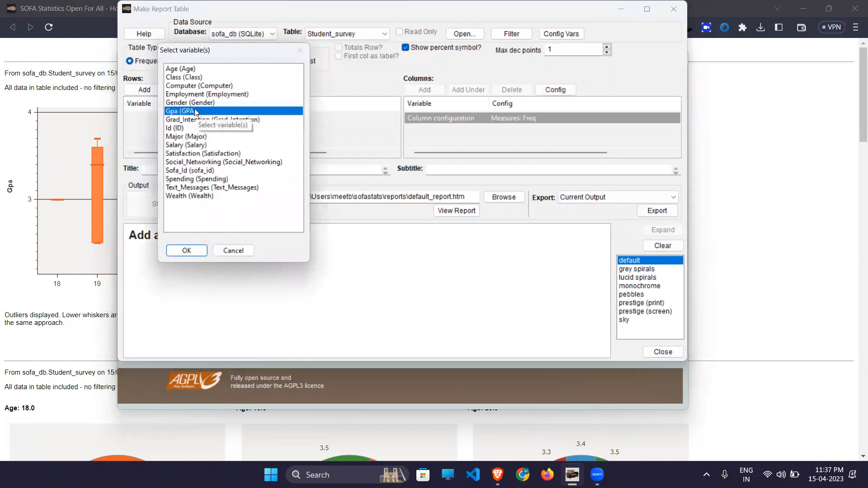
pyautogui.click(186, 250)
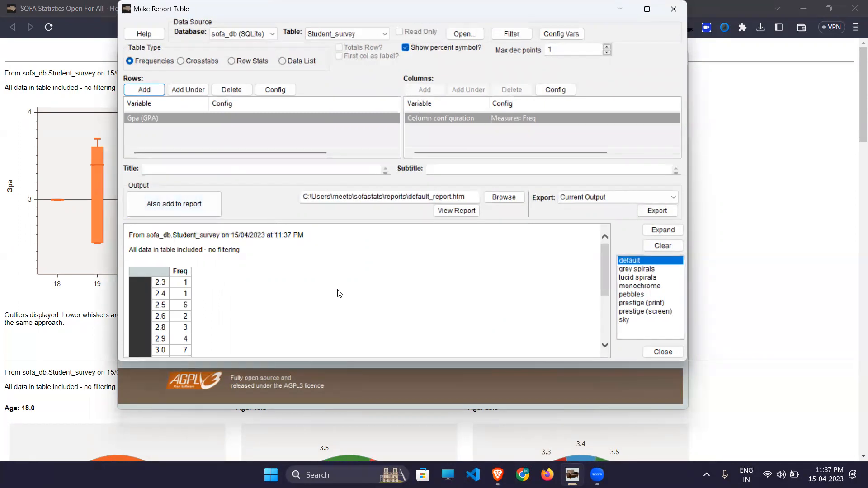
pyautogui.scroll(-3, 339, 293)
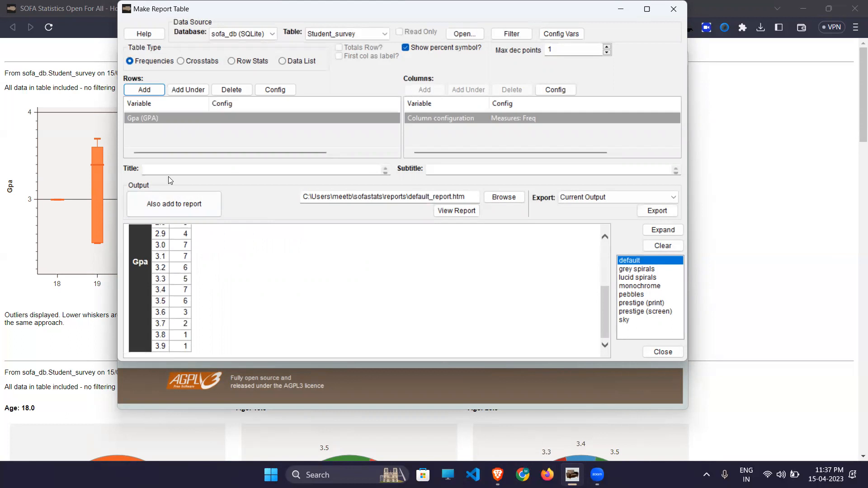
pyautogui.click(169, 205)
# - Reload default_report.htm in Brave to confirm the Gpa table at the bottom, then return to SOFA
pyautogui.click(53, 281)
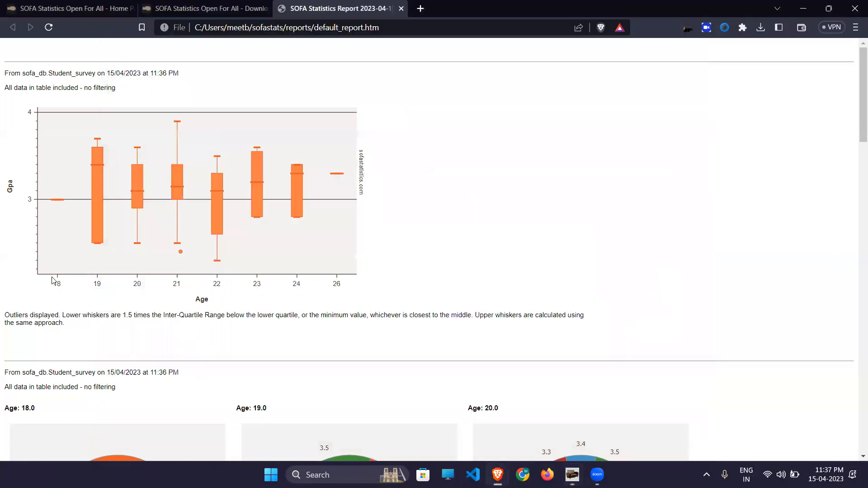
pyautogui.click(49, 28)
pyautogui.scroll(-20, 79, 214)
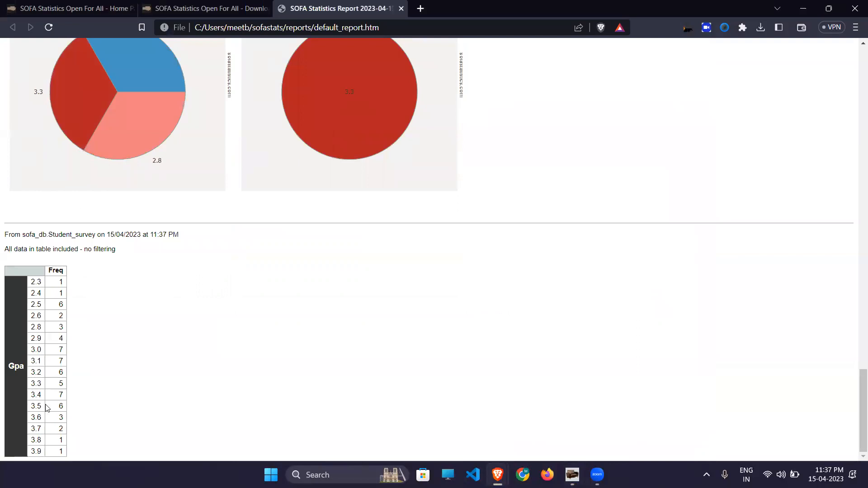
pyautogui.hotkey('alt', 'Tab')
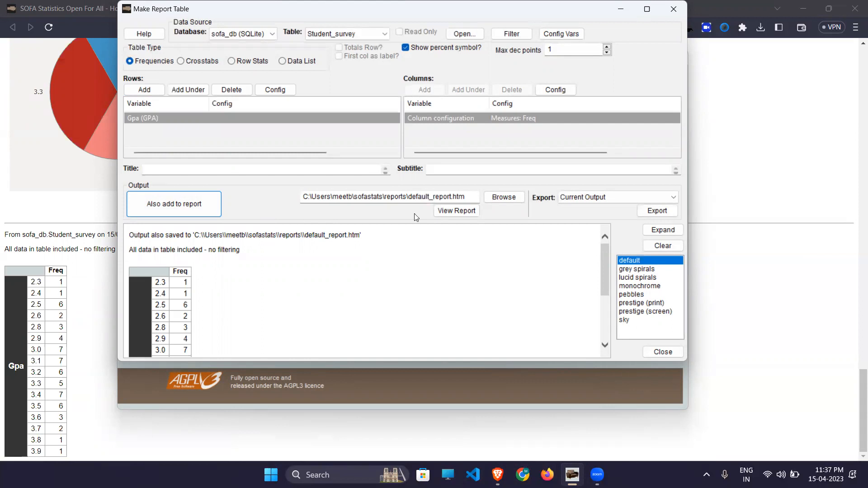
pyautogui.scroll(-2, 459, 295)
pyautogui.scroll(2, 459, 295)
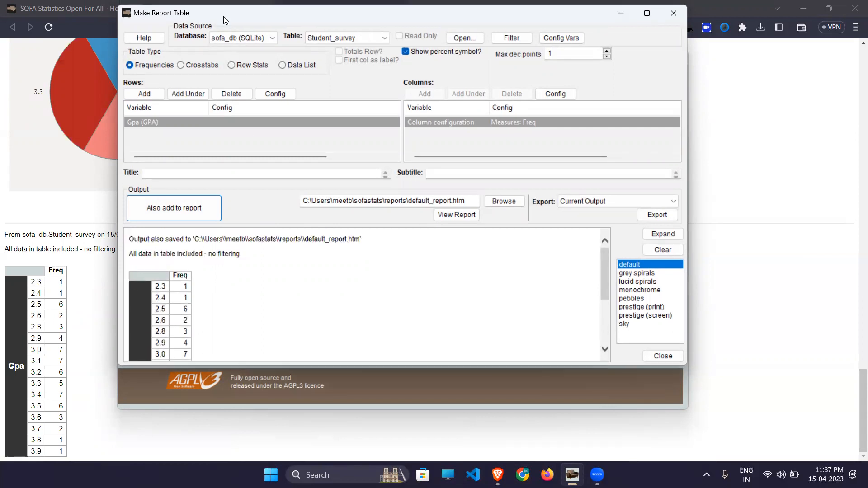
# - Close Make Report Table, then try Statistics and dismiss the data connection error
pyautogui.moveTo(224, 7); pyautogui.dragTo(213, 77)
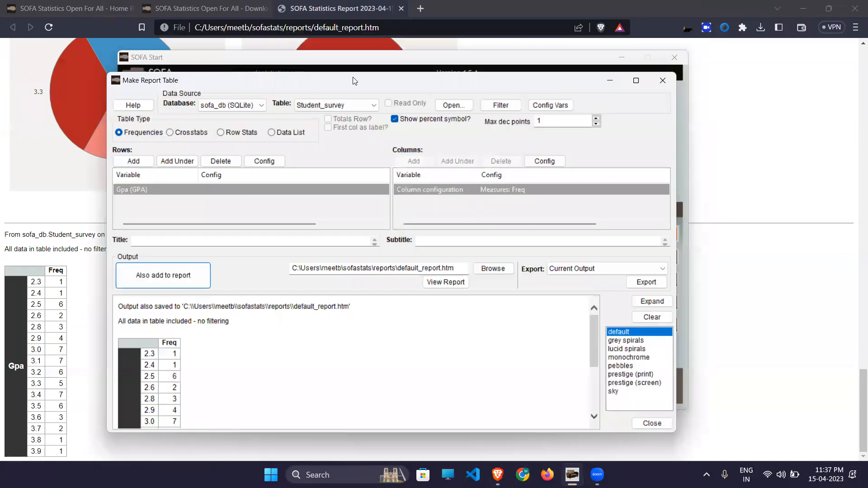
pyautogui.click(664, 80)
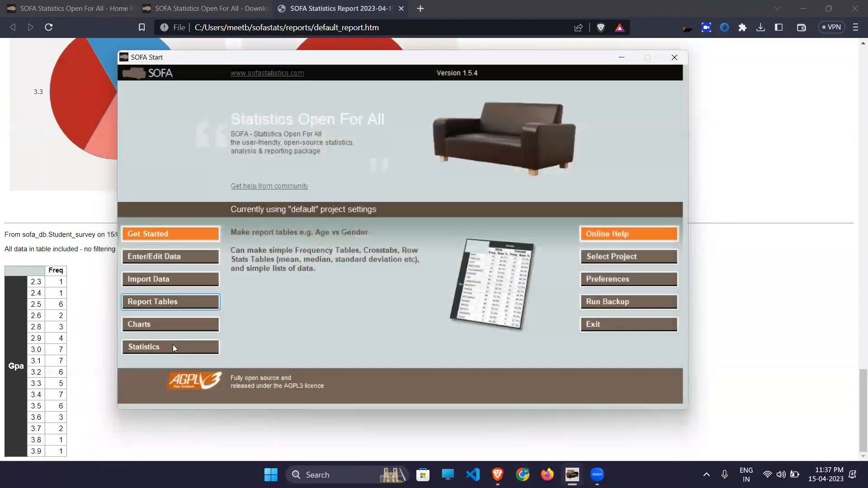
pyautogui.click(173, 346)
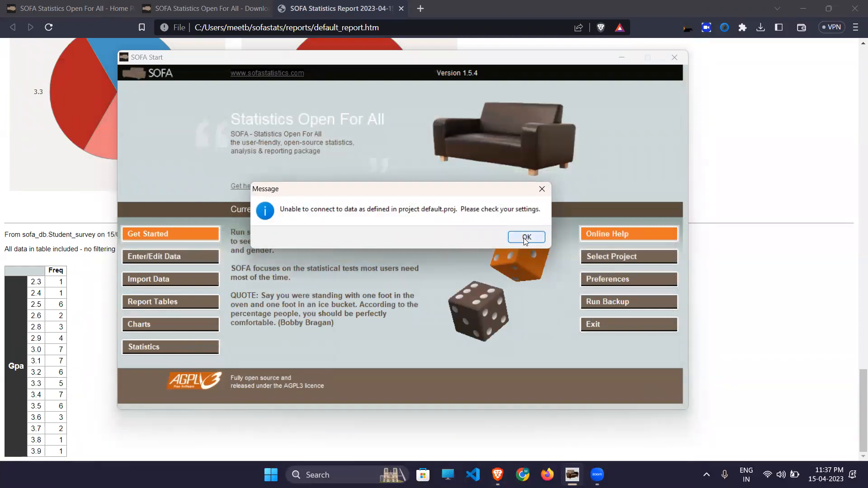
pyautogui.click(524, 239)
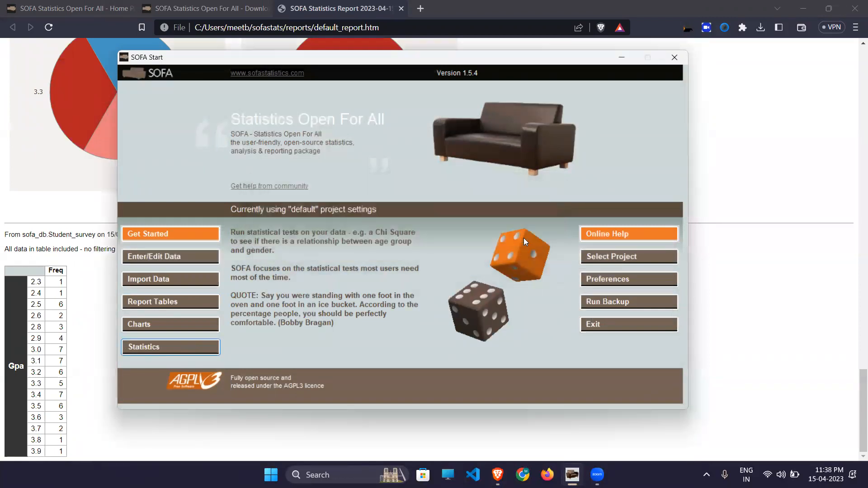
# - Review the default project's settings and keep the default project selected
pyautogui.click(613, 257)
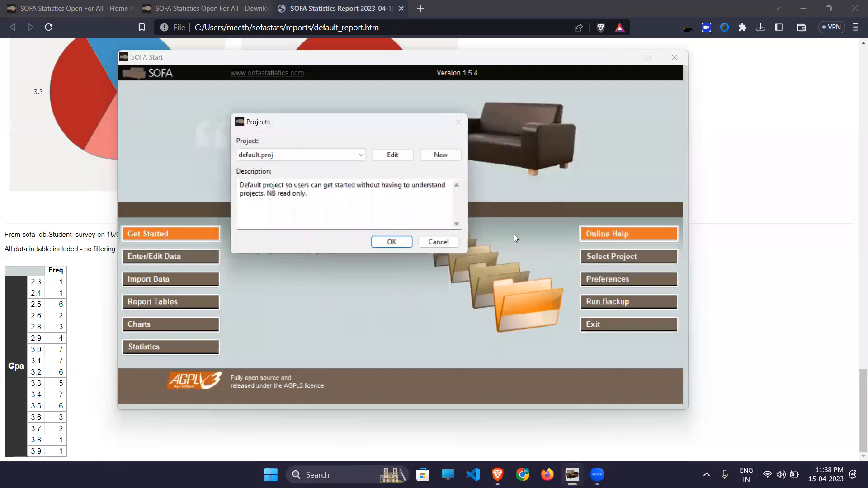
pyautogui.click(401, 154)
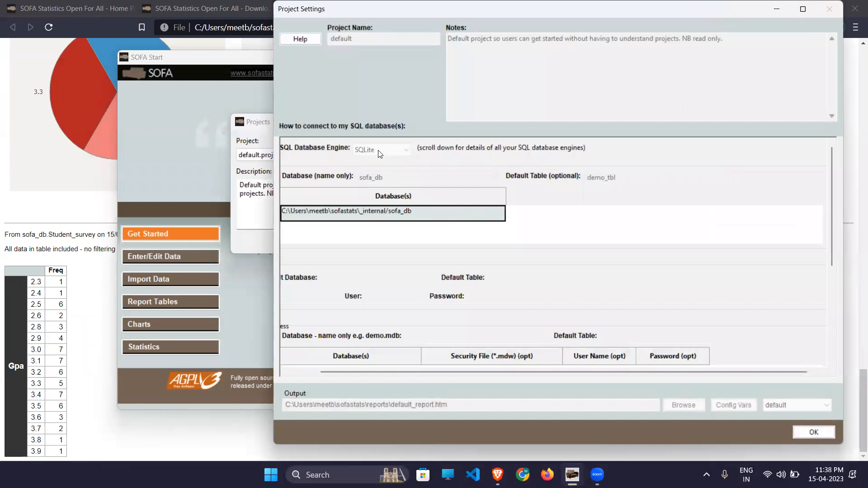
pyautogui.click(809, 435)
pyautogui.click(390, 242)
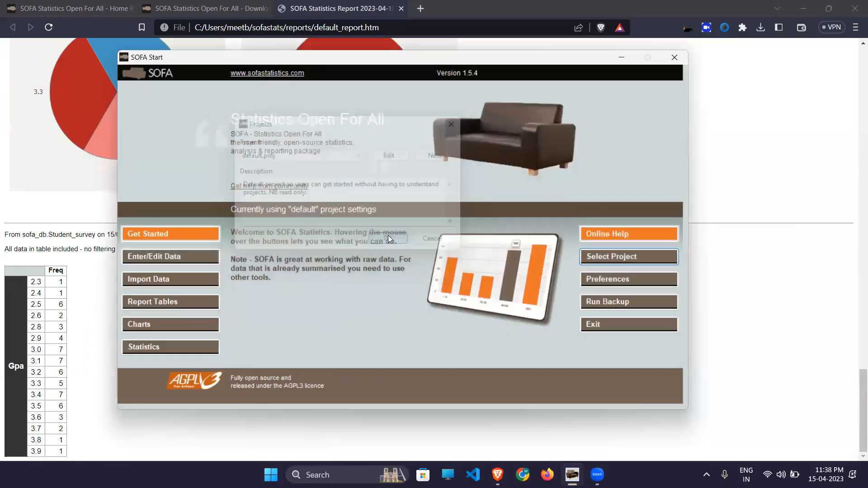
# - Retry Statistics, dismiss the error again, and close Import Data without importing
pyautogui.click(179, 348)
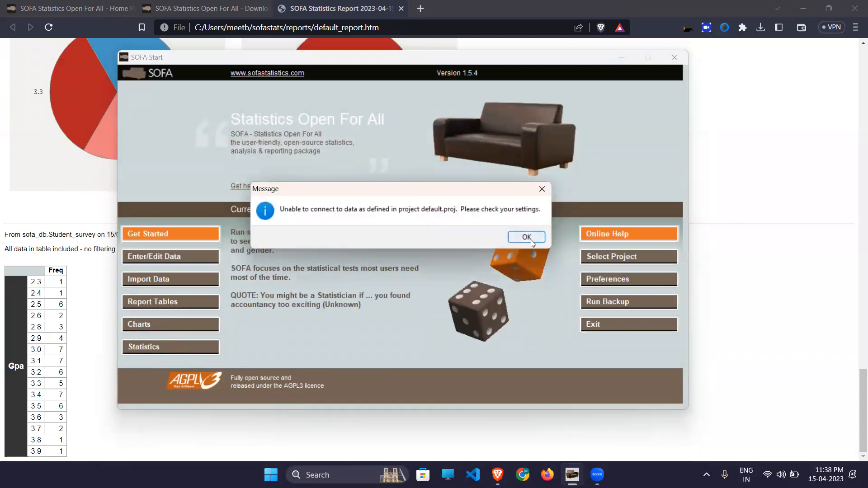
pyautogui.click(527, 237)
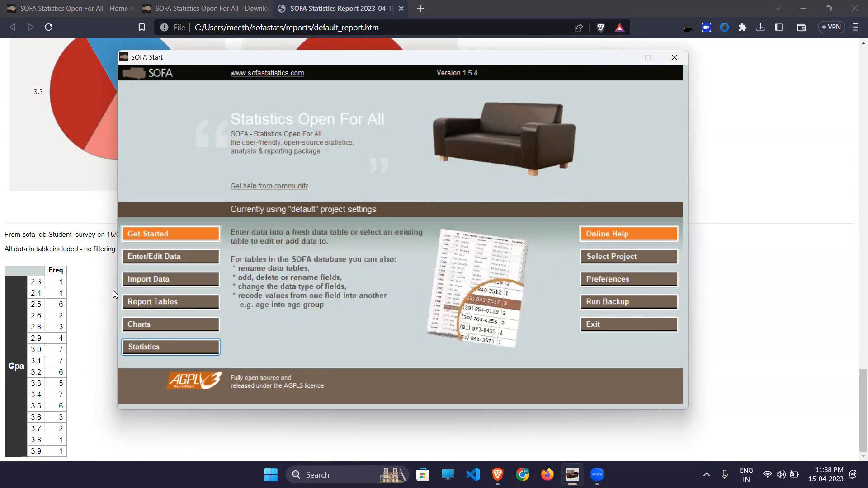
pyautogui.click(161, 281)
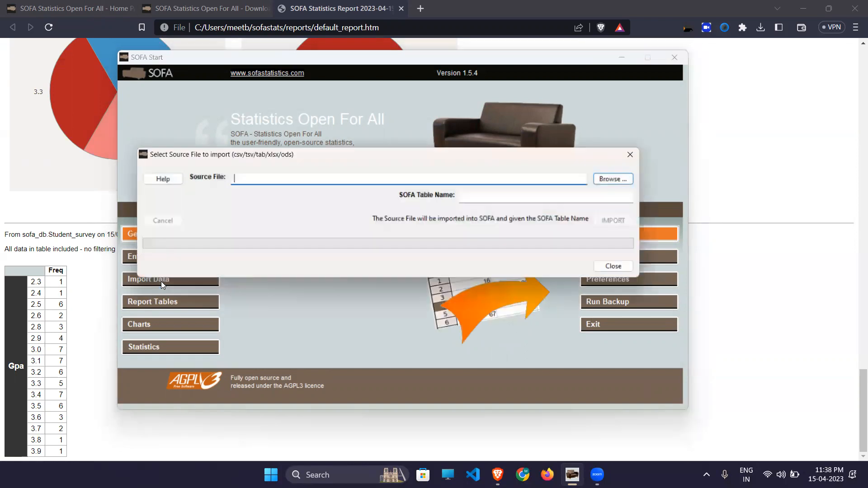
pyautogui.click(634, 155)
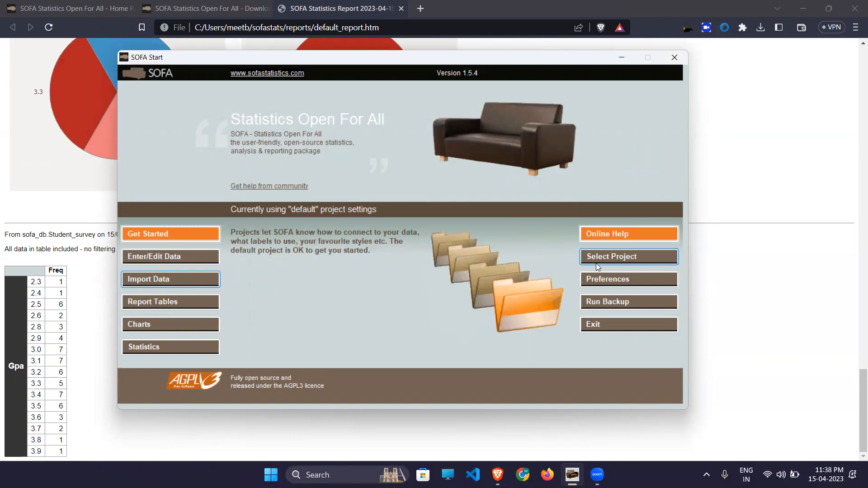
# - Review the Gpa-by-Age box plot and per-age pie charts in Brave's default_report.htm
pyautogui.click(82, 227)
pyautogui.scroll(-10, 81, 227)
pyautogui.scroll(-10, 81, 227)
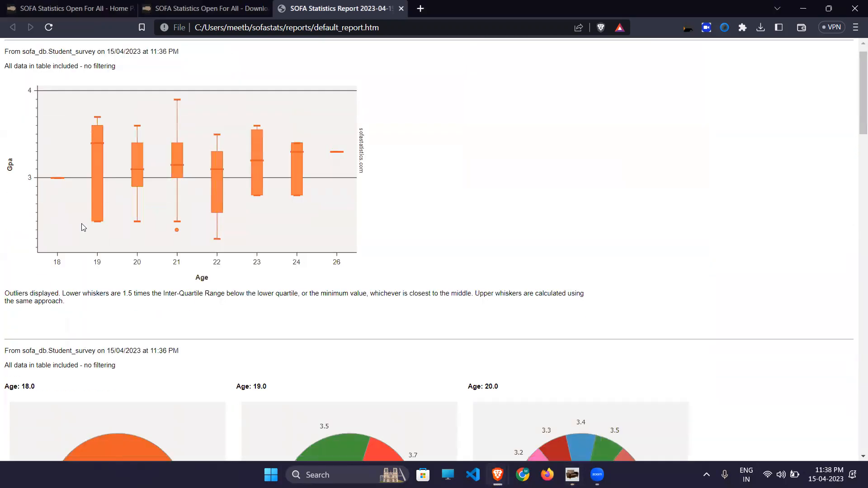
pyautogui.scroll(-5, 82, 227)
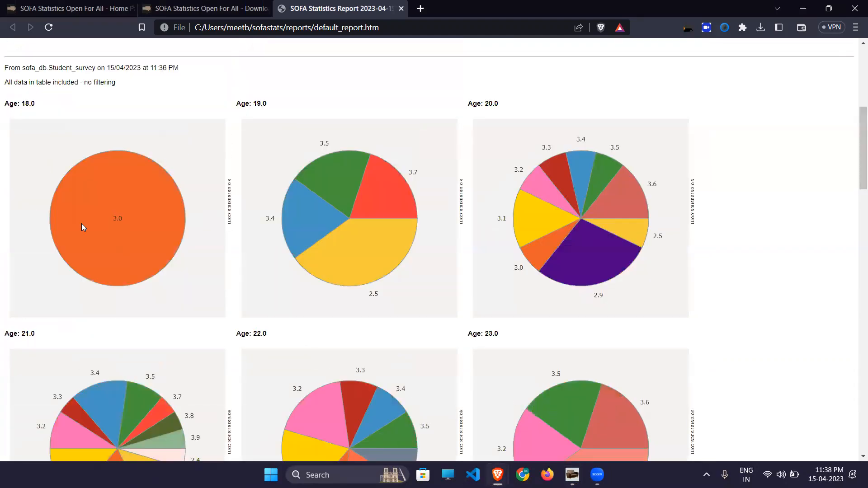
pyautogui.scroll(6, 83, 227)
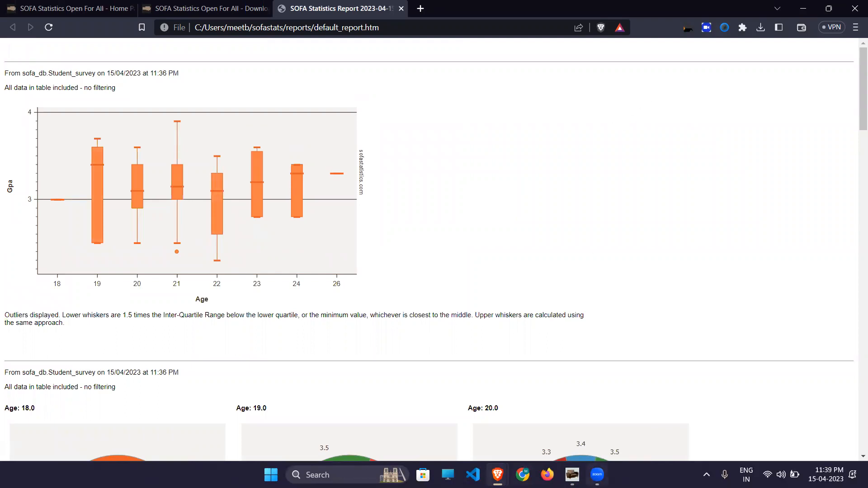
pyautogui.moveTo(572, 475)
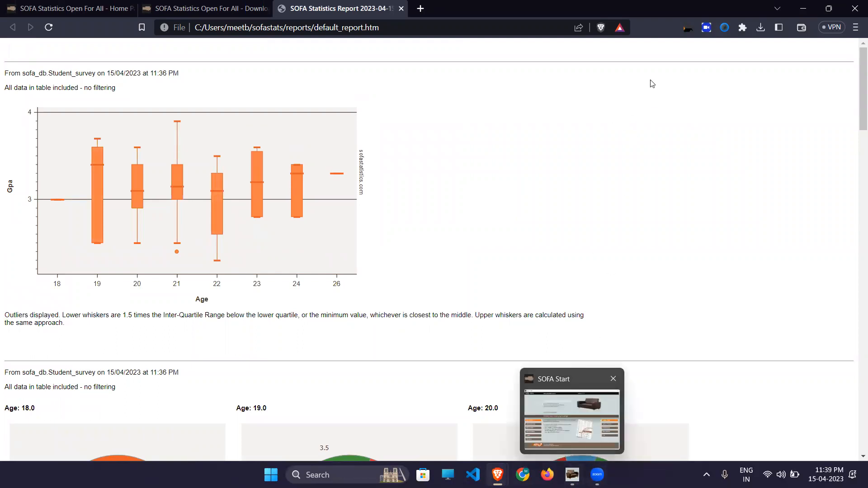